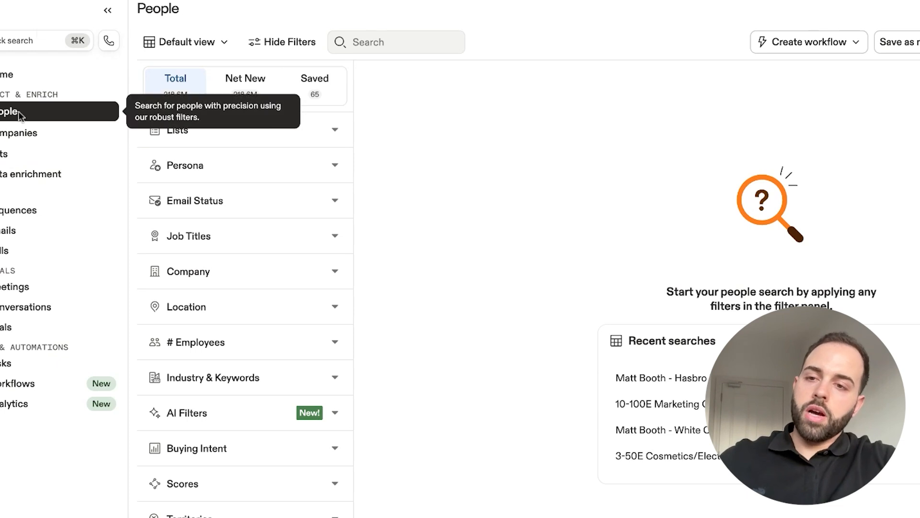
# - Collapse the navigation sidebar, look through the Net New, Saved and Total people views, and review the available filter categories
pyautogui.click(107, 11)
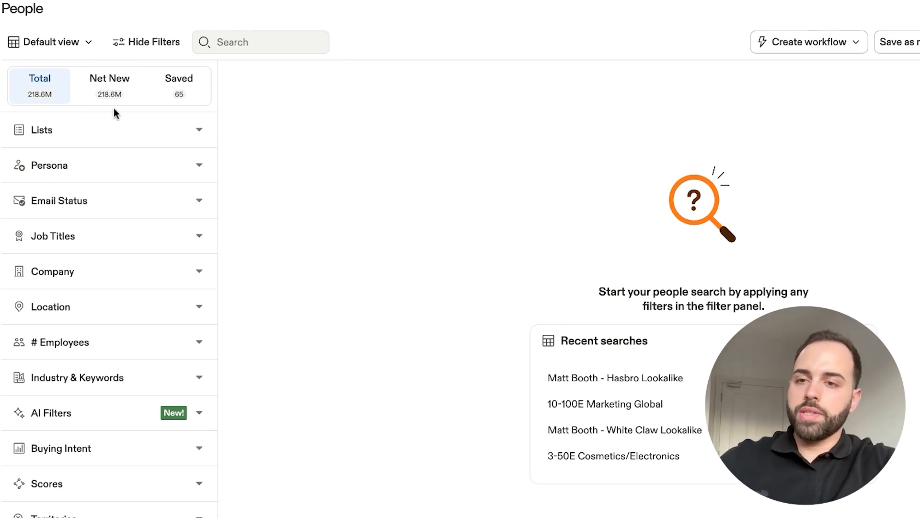
pyautogui.click(133, 102)
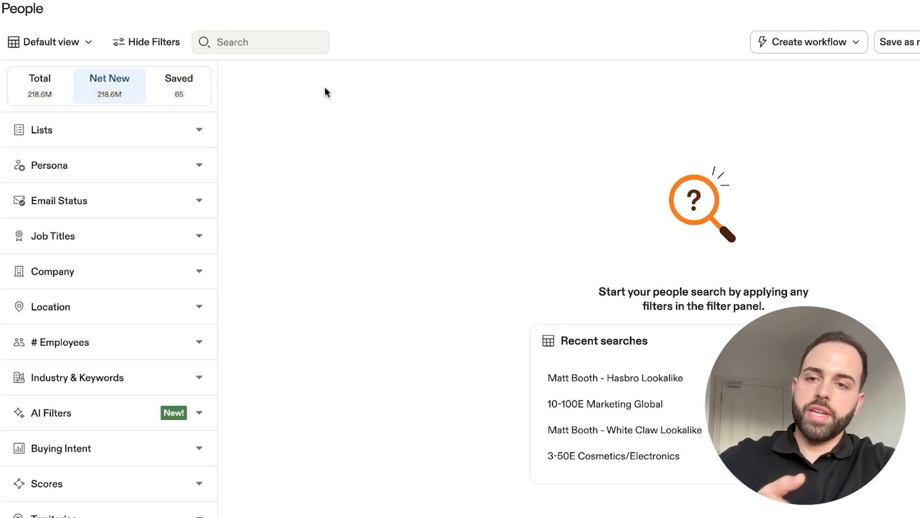
pyautogui.click(192, 92)
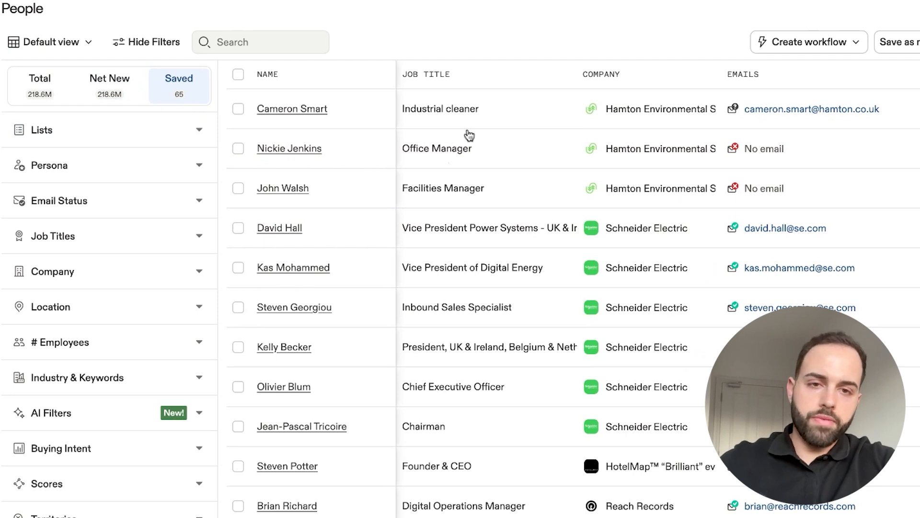
pyautogui.click(114, 94)
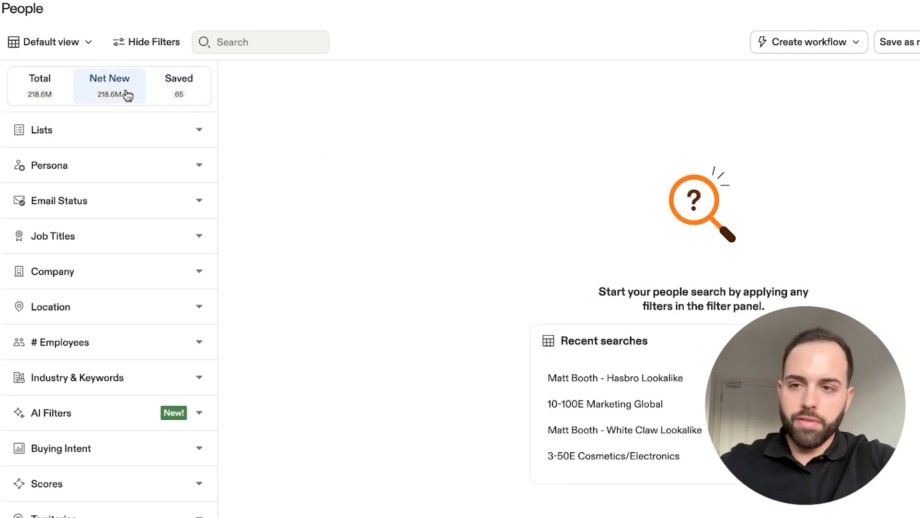
pyautogui.click(41, 88)
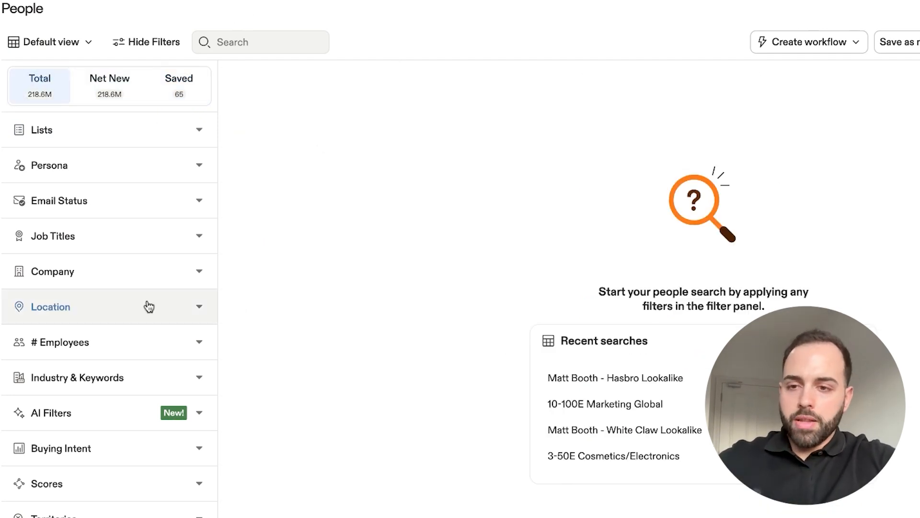
pyautogui.scroll(-3, 148, 305)
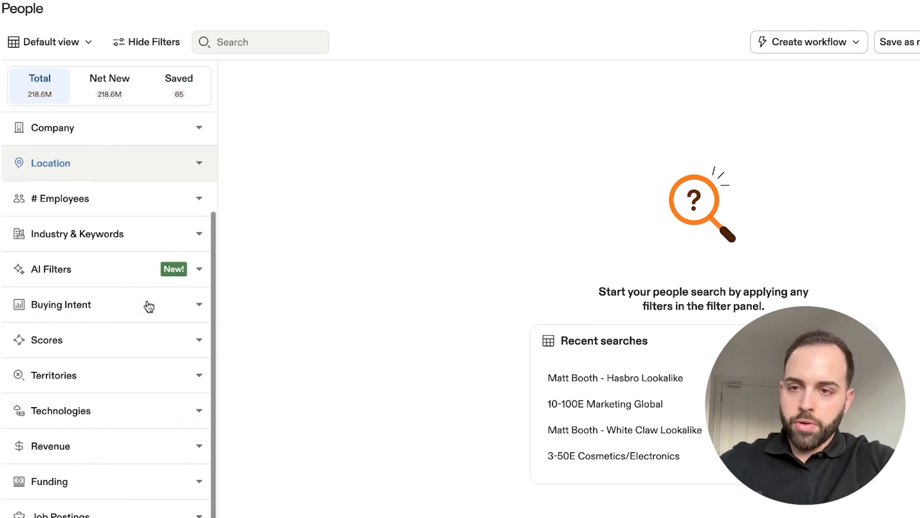
pyautogui.scroll(3, 147, 302)
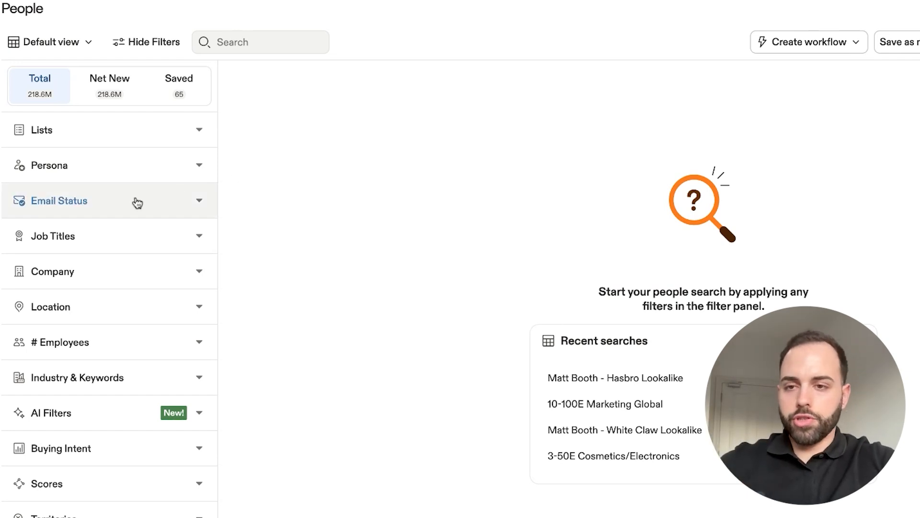
# - Filter people by email status, including both Verified and Unverified addresses, and collapse the filter section
pyautogui.click(197, 201)
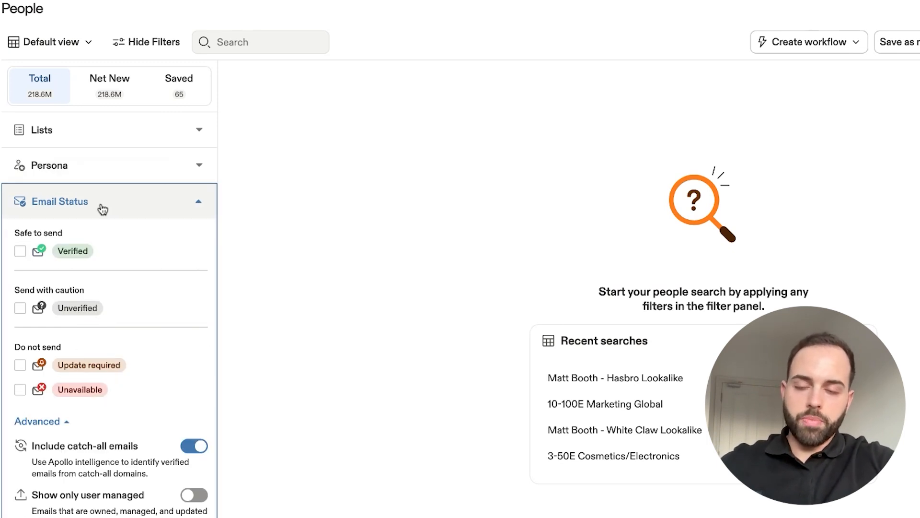
pyautogui.click(20, 253)
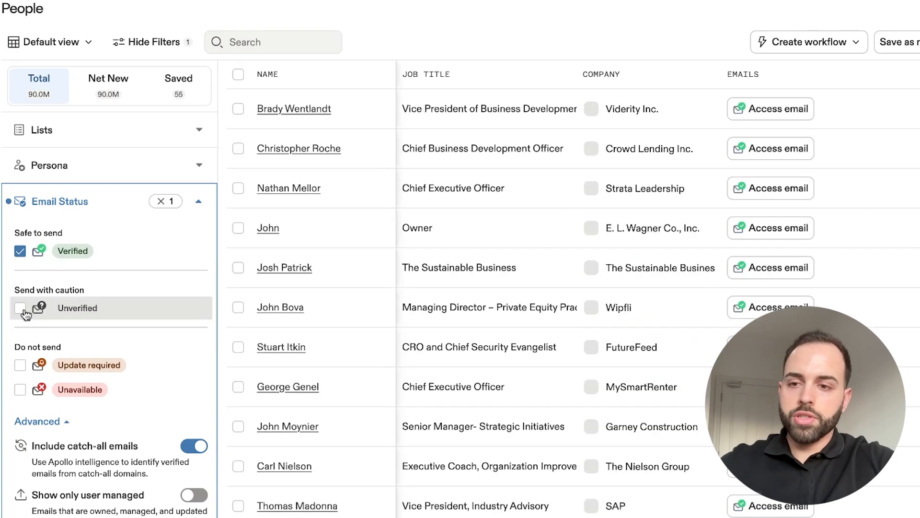
pyautogui.click(20, 308)
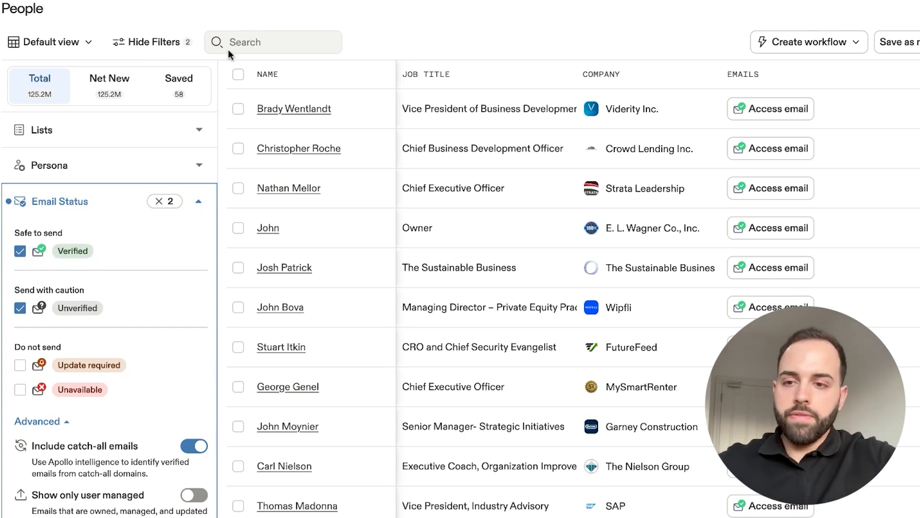
pyautogui.click(20, 308)
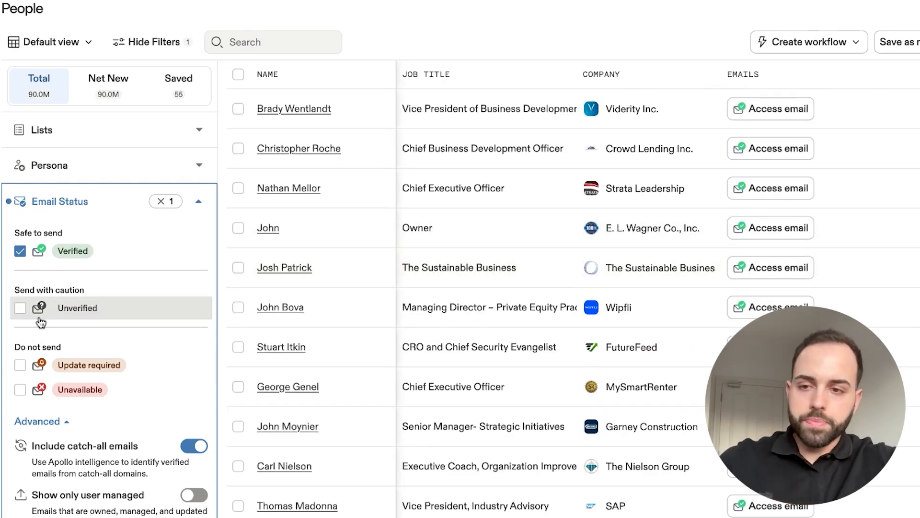
pyautogui.click(20, 309)
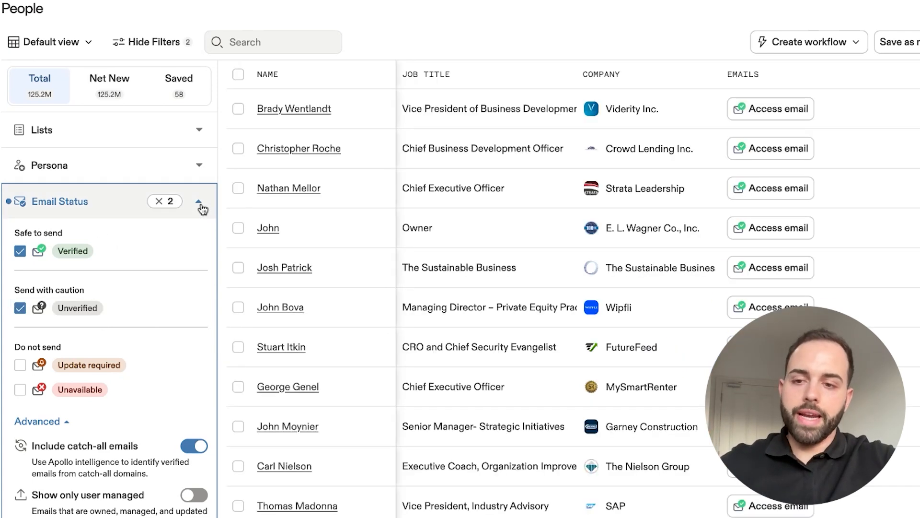
pyautogui.click(201, 205)
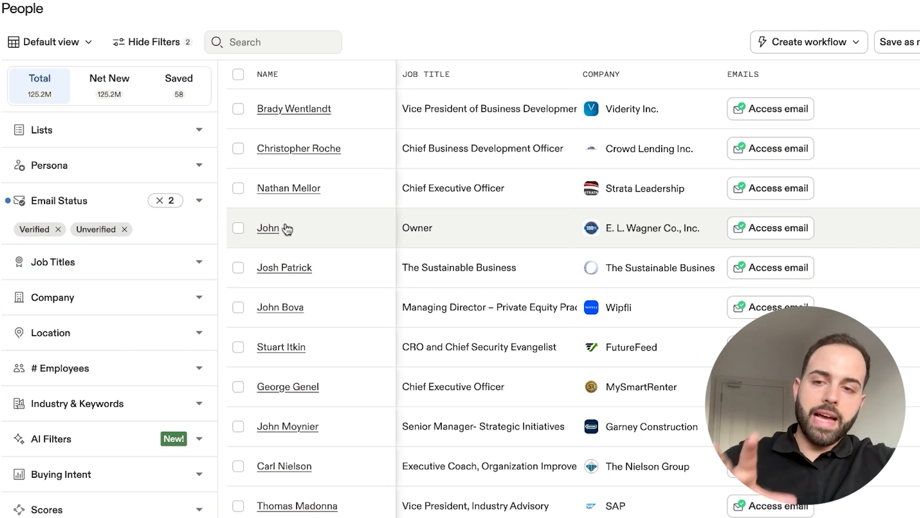
pyautogui.click(201, 205)
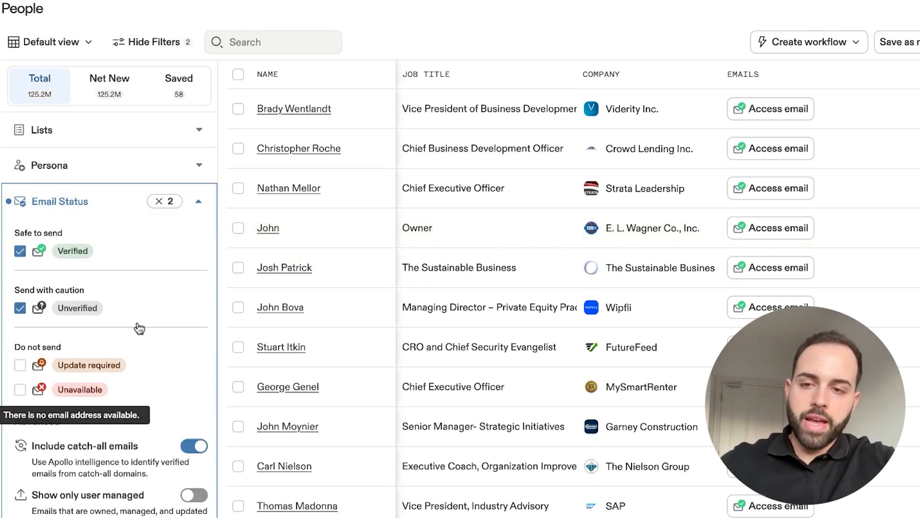
pyautogui.click(199, 207)
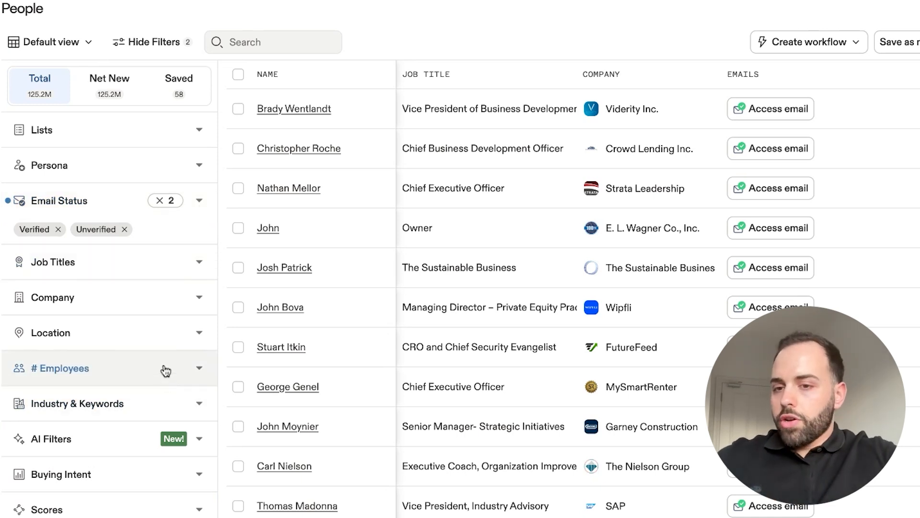
# - Try filtering people by the contact locations United States and United Kingdom, and clear both locations again
pyautogui.click(165, 340)
pyautogui.scroll(-2, 154, 365)
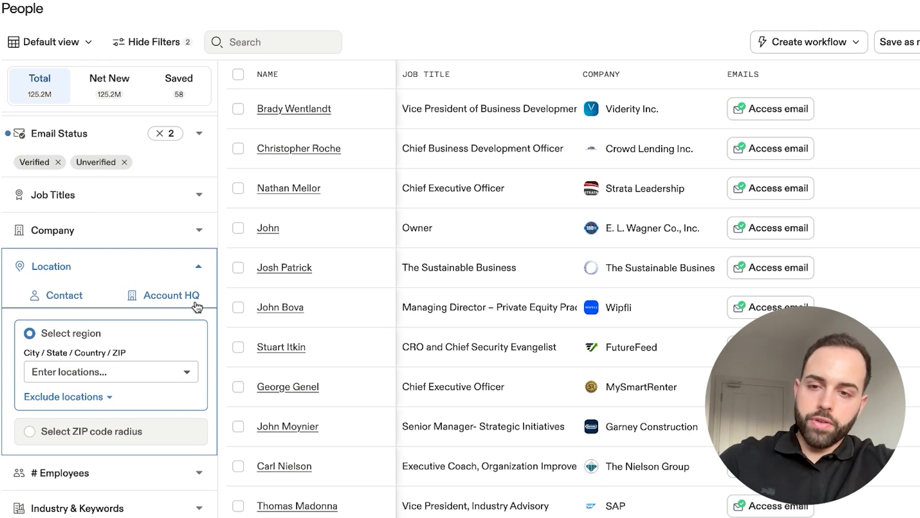
pyautogui.click(90, 371)
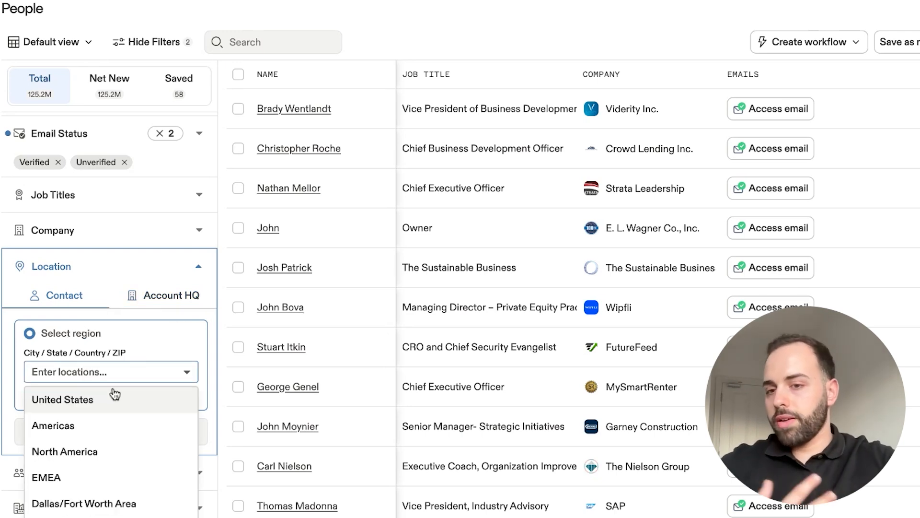
pyautogui.click(108, 405)
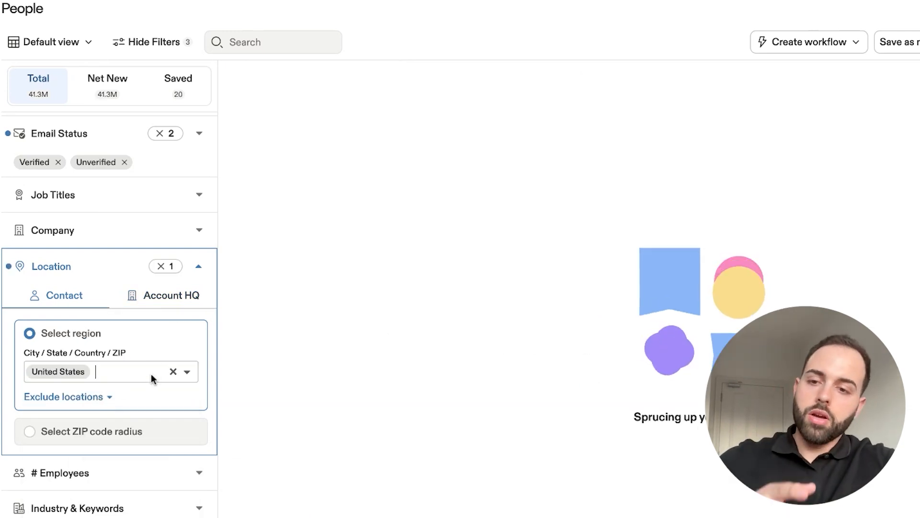
pyautogui.write('united')
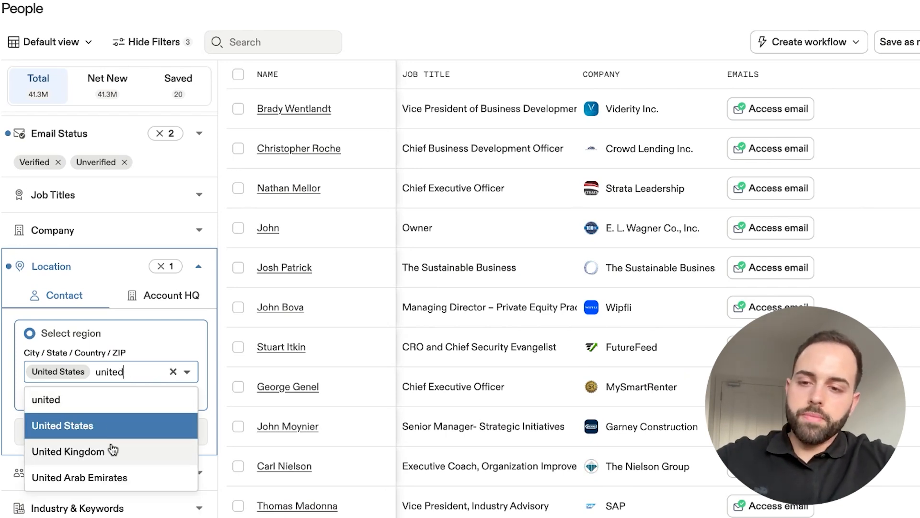
pyautogui.click(113, 450)
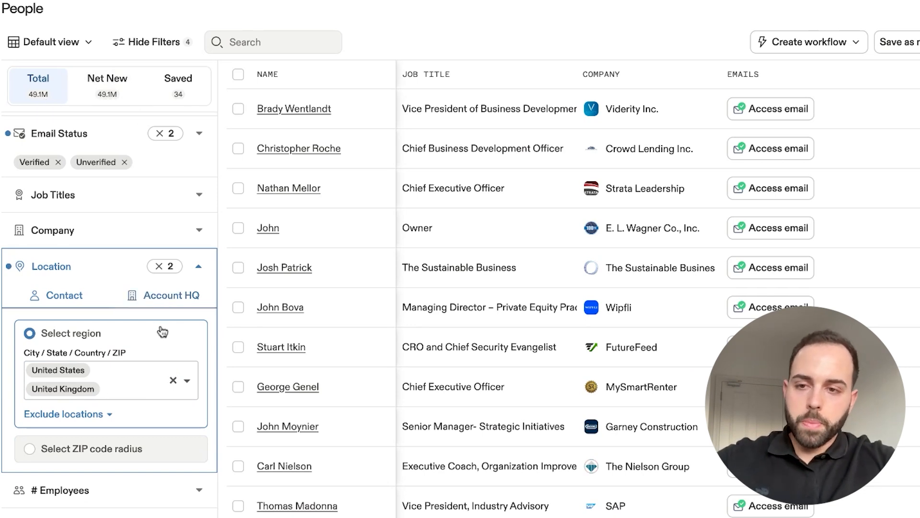
pyautogui.click(176, 381)
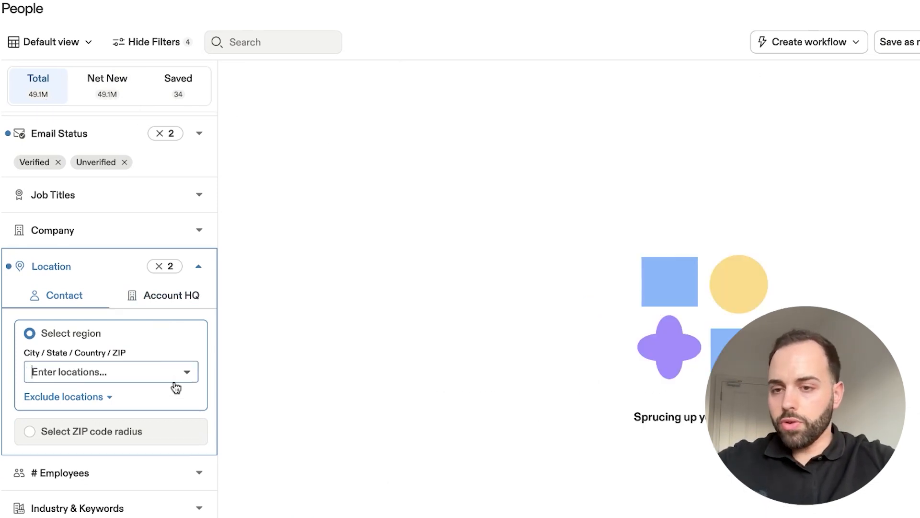
# - Filter people by account headquarters location, selecting the regions United States and United Kingdom
pyautogui.click(170, 300)
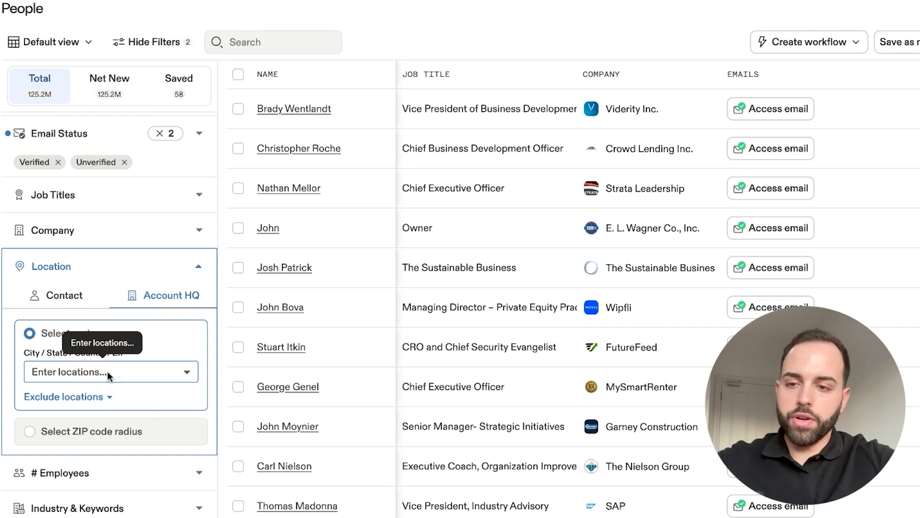
pyautogui.click(108, 372)
pyautogui.write('united')
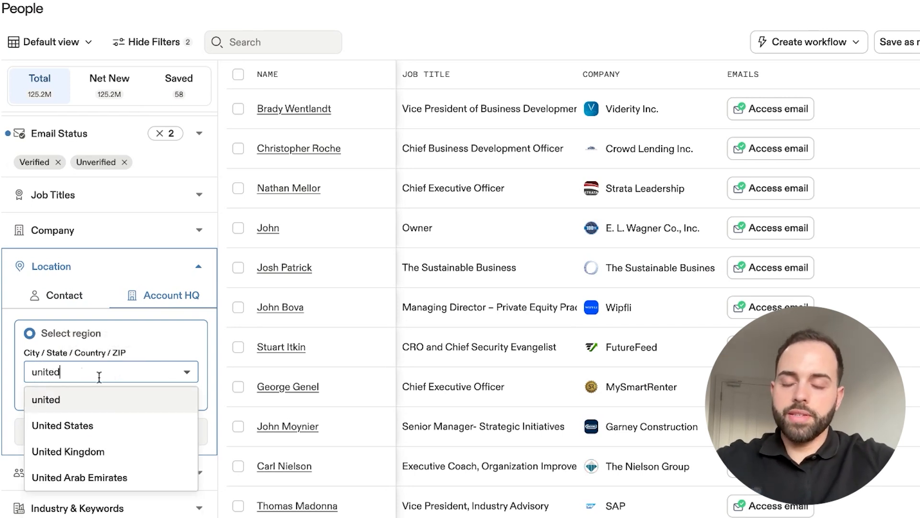
pyautogui.click(102, 431)
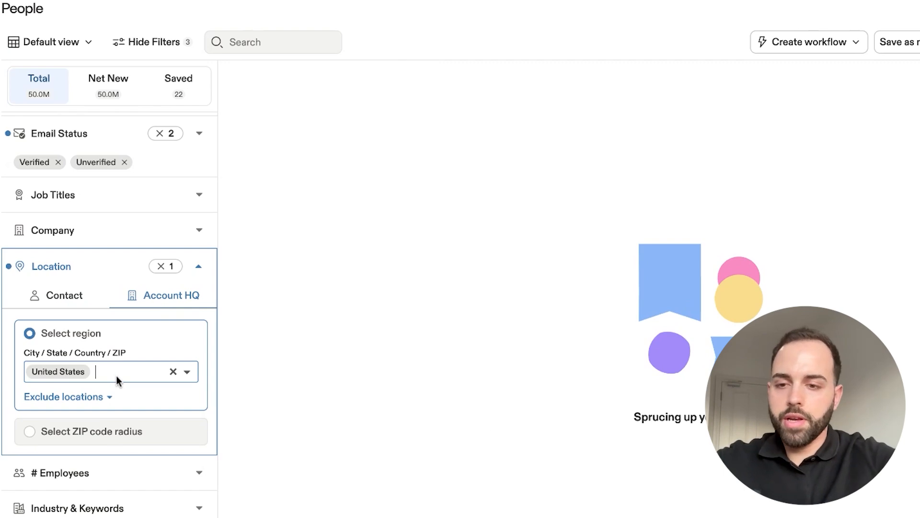
pyautogui.write('uni')
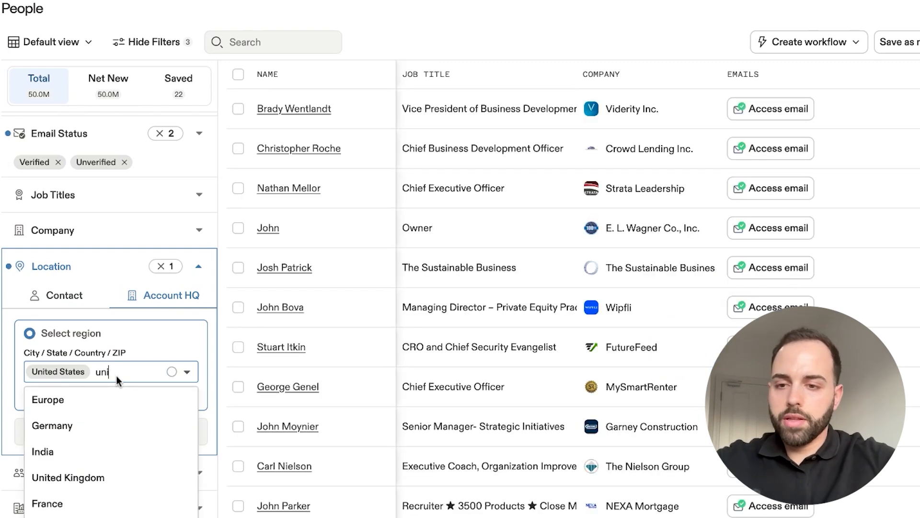
pyautogui.click(94, 479)
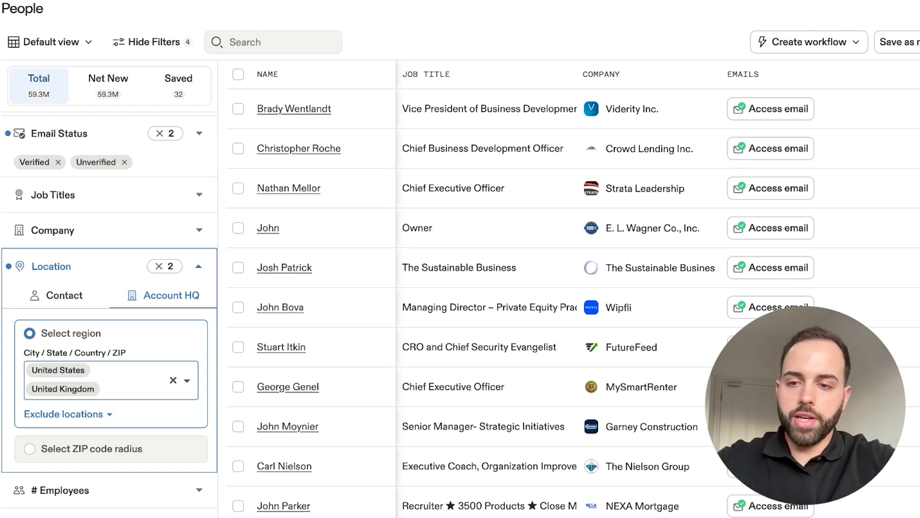
# - Add Canada, Australia and New Zealand to the account headquarters regions
pyautogui.write('cana')
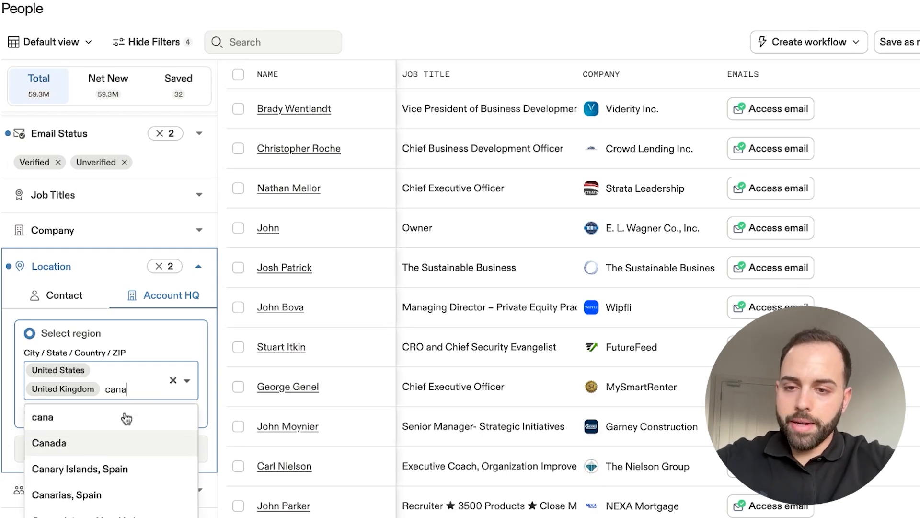
pyautogui.press('Return')
pyautogui.write('aus')
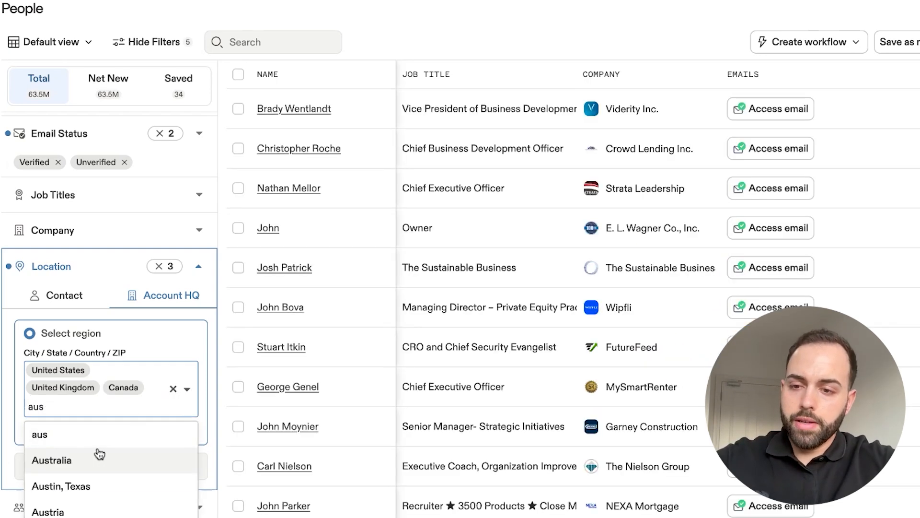
pyautogui.press('Return')
pyautogui.write('new z')
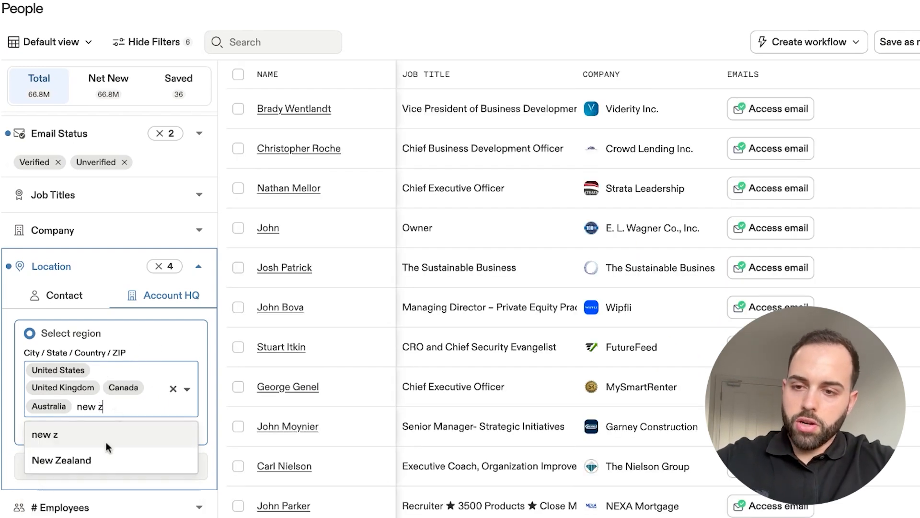
pyautogui.click(103, 463)
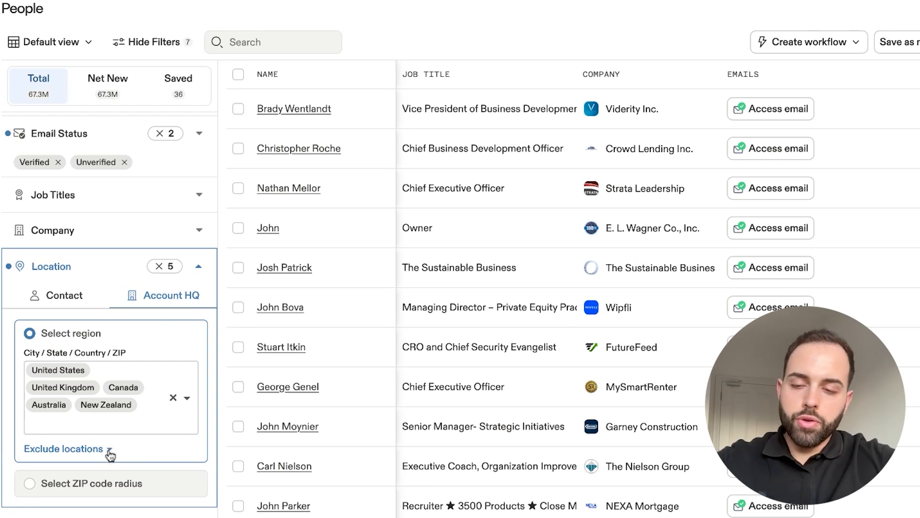
# - Exclude New York, US from the account headquarters locations
pyautogui.click(108, 451)
pyautogui.scroll(-2, 115, 431)
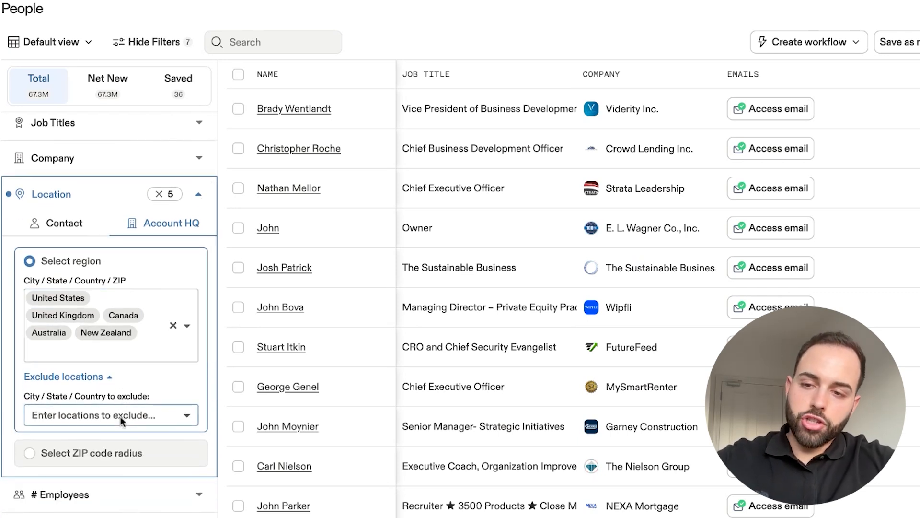
pyautogui.click(116, 418)
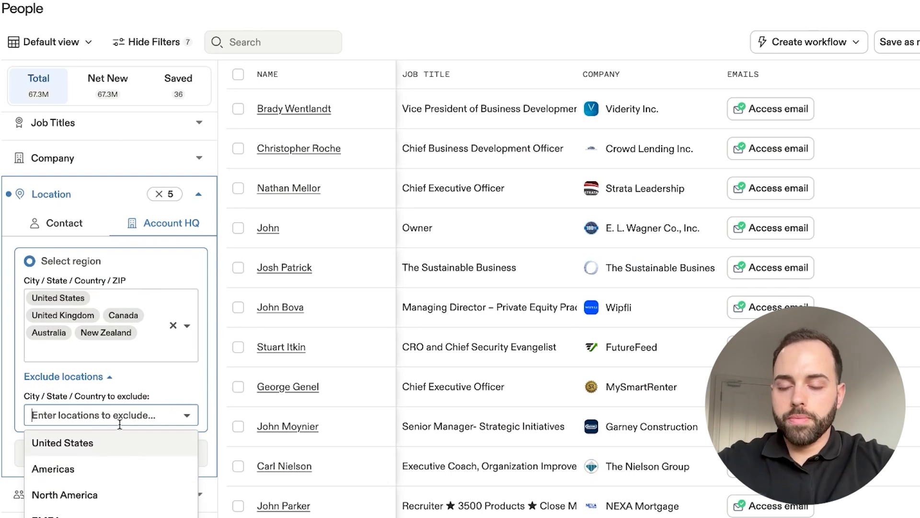
pyautogui.write('new')
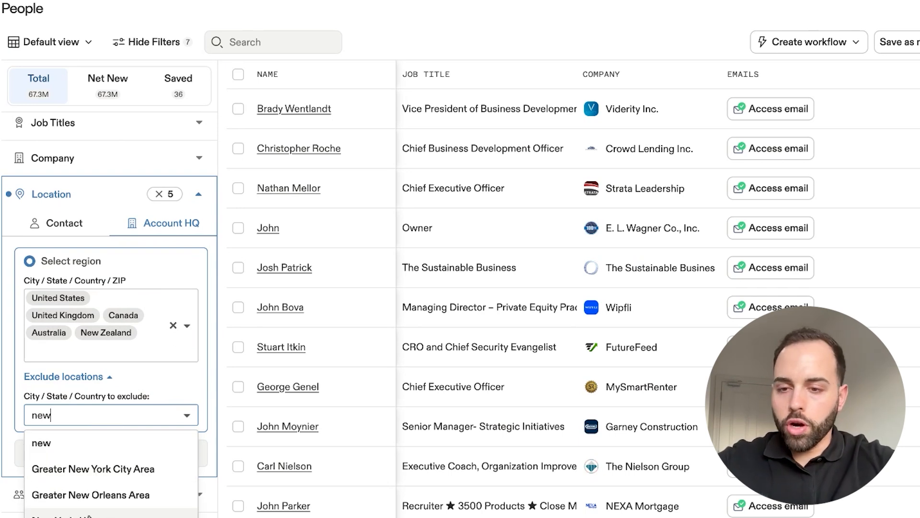
pyautogui.click(89, 515)
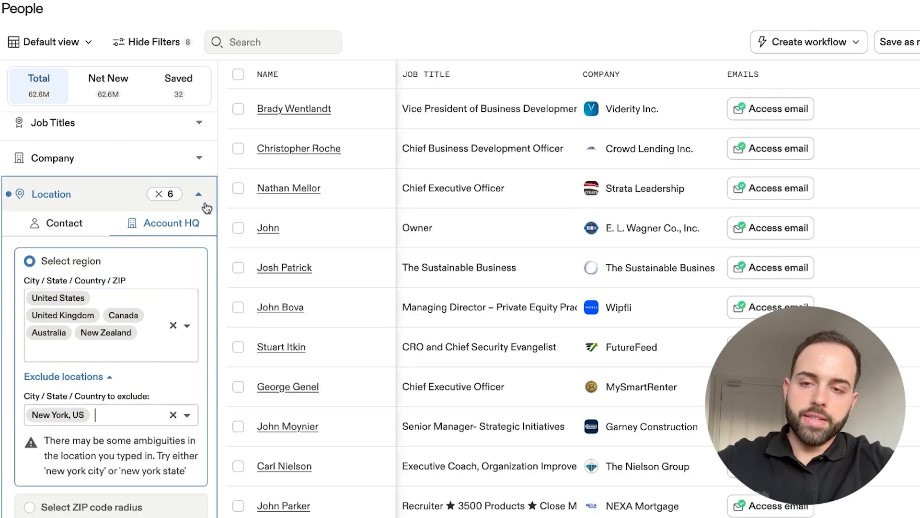
pyautogui.click(80, 224)
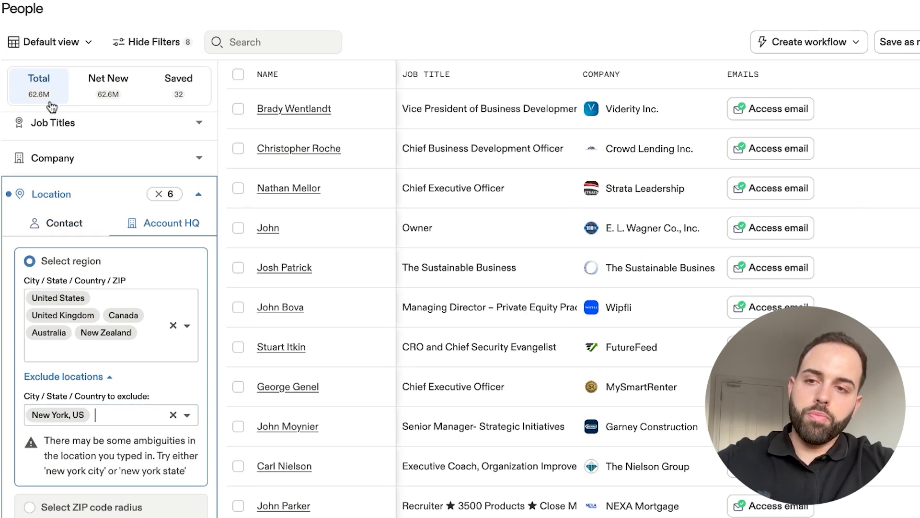
pyautogui.click(79, 421)
pyautogui.press('BackSpace')
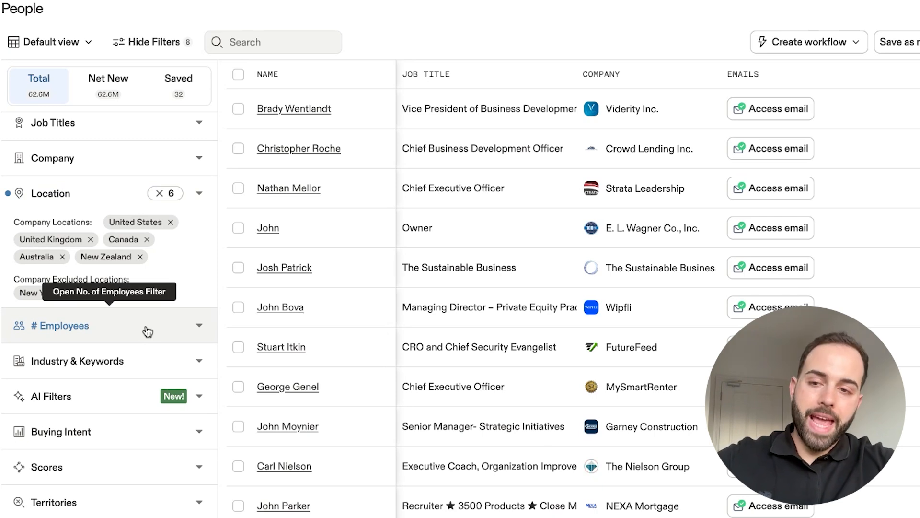
# - Filter people by the predefined employee ranges 1-10, 11-20, 21-50 and 51-100
pyautogui.click(148, 331)
pyautogui.scroll(-2, 147, 374)
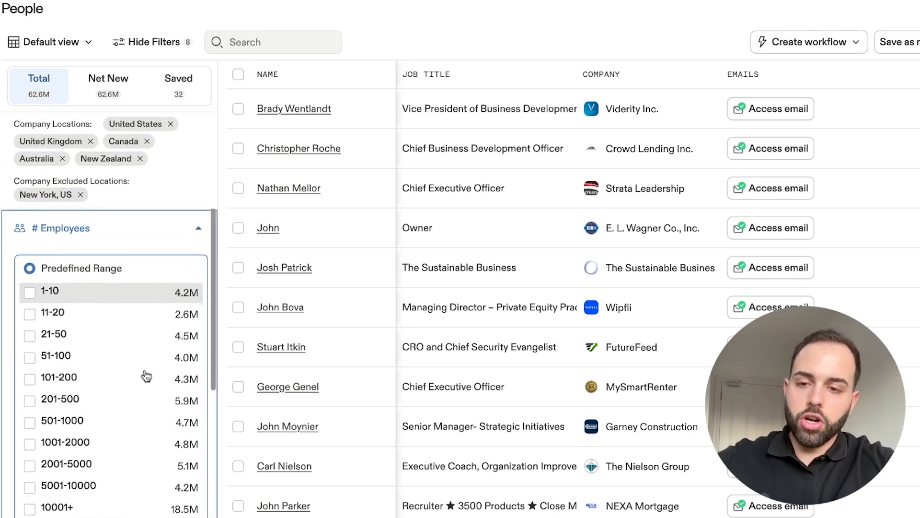
pyautogui.click(30, 292)
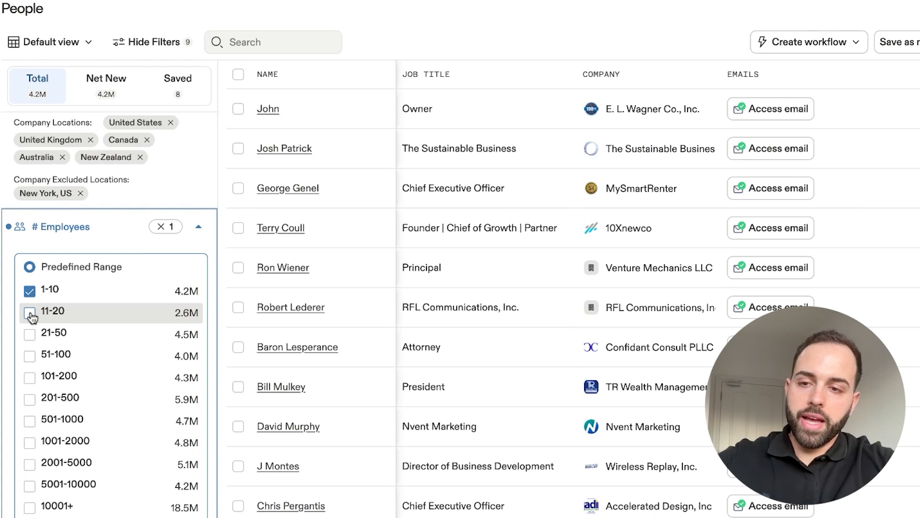
pyautogui.click(30, 314)
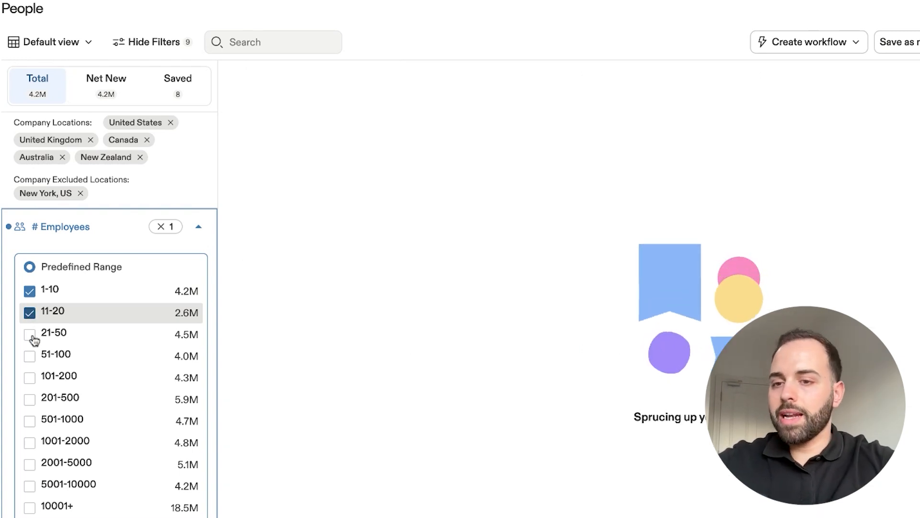
pyautogui.click(31, 336)
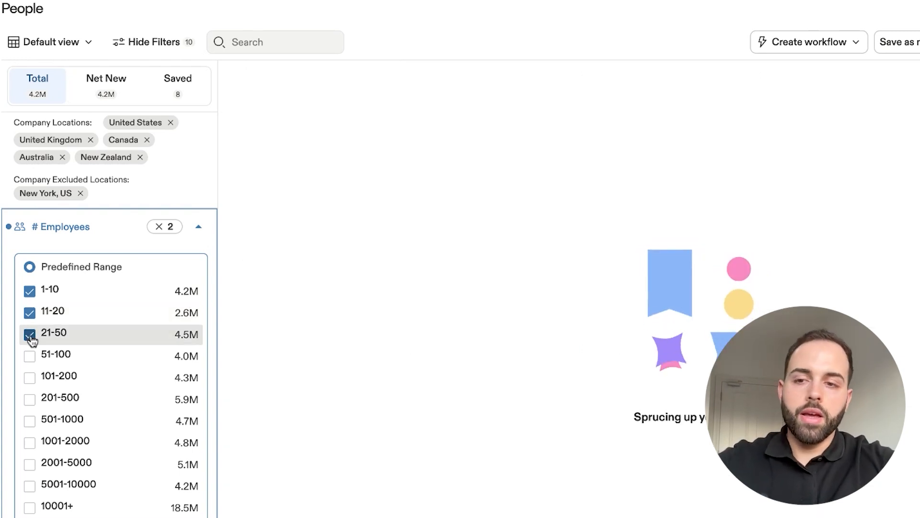
pyautogui.click(43, 362)
pyautogui.scroll(-3, 77, 359)
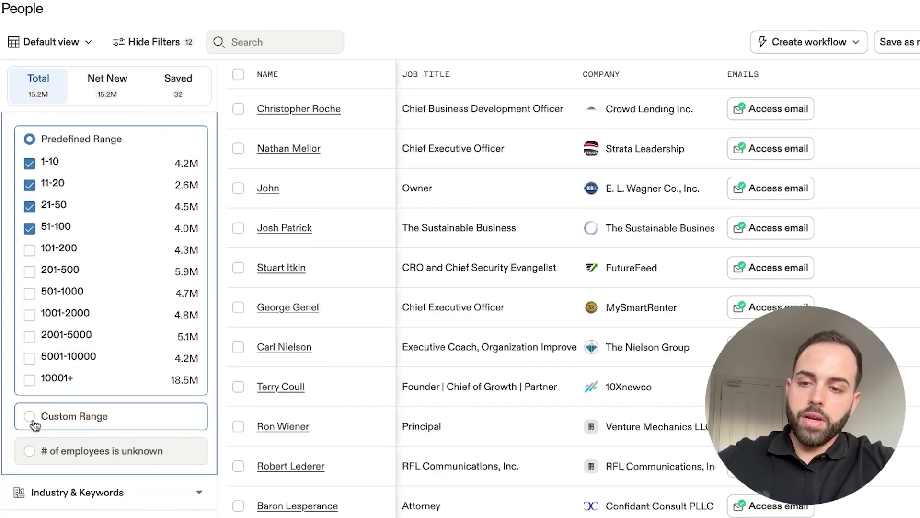
# - Filter people by a custom employee range with a minimum of 5 and a maximum of 105
pyautogui.click(30, 416)
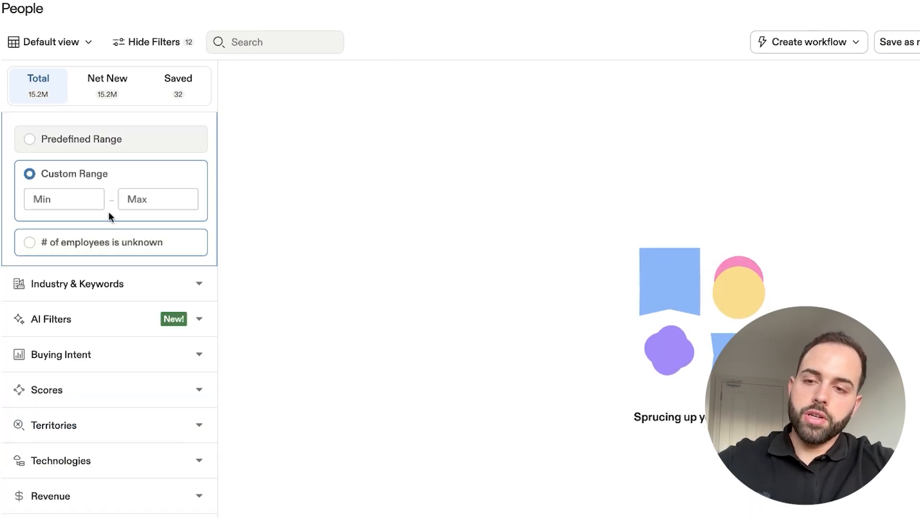
pyautogui.scroll(3, 91, 200)
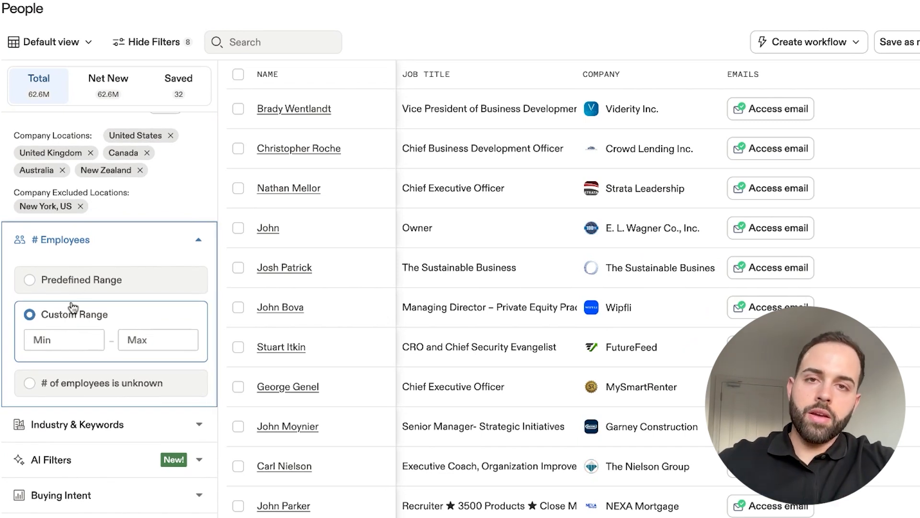
pyautogui.click(67, 340)
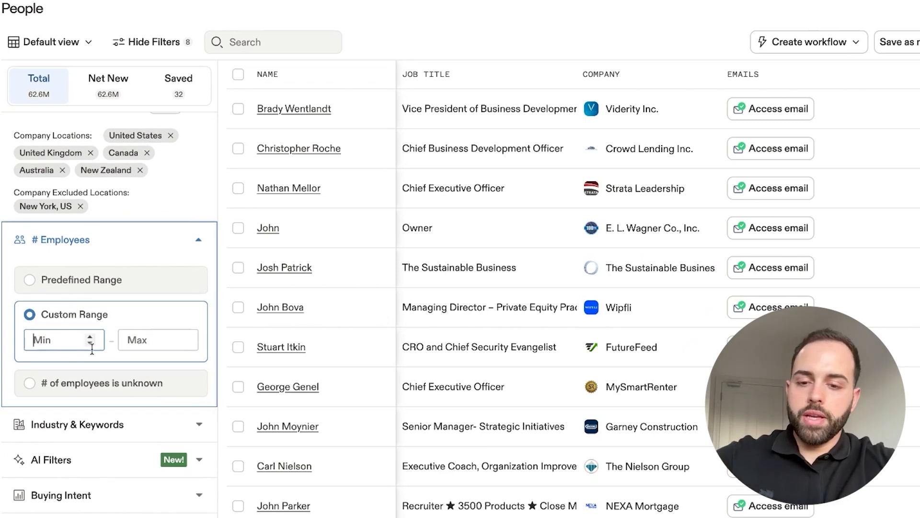
pyautogui.write('5')
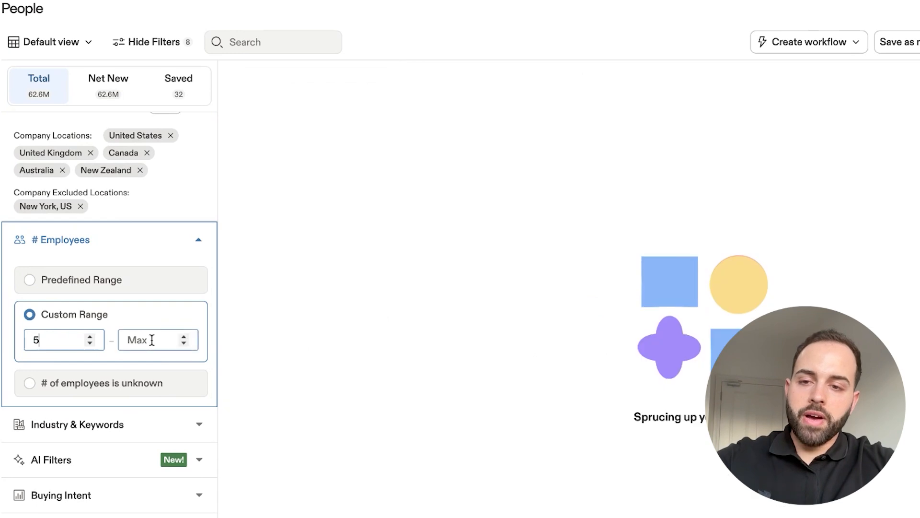
pyautogui.click(152, 340)
pyautogui.write('105')
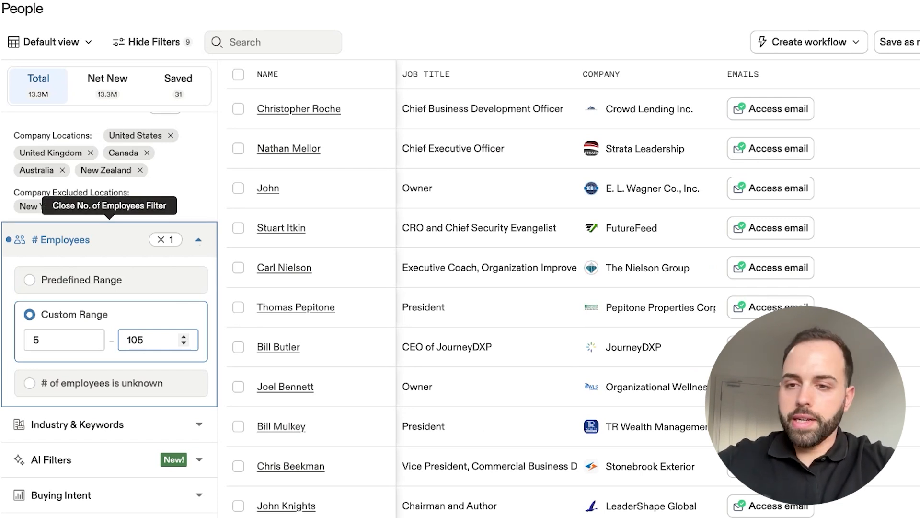
pyautogui.click(198, 239)
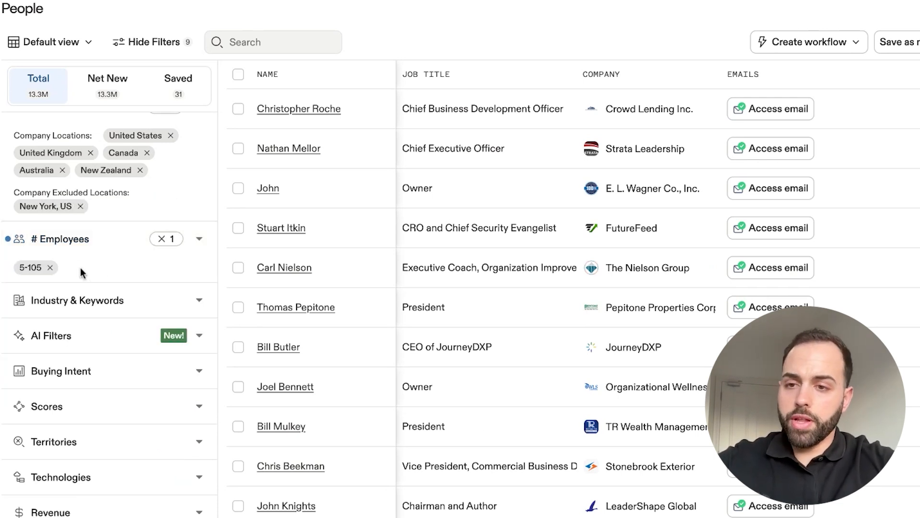
# - Filter people by the industry marketing & advertising
pyautogui.scroll(1, 105, 251)
pyautogui.scroll(3, 106, 251)
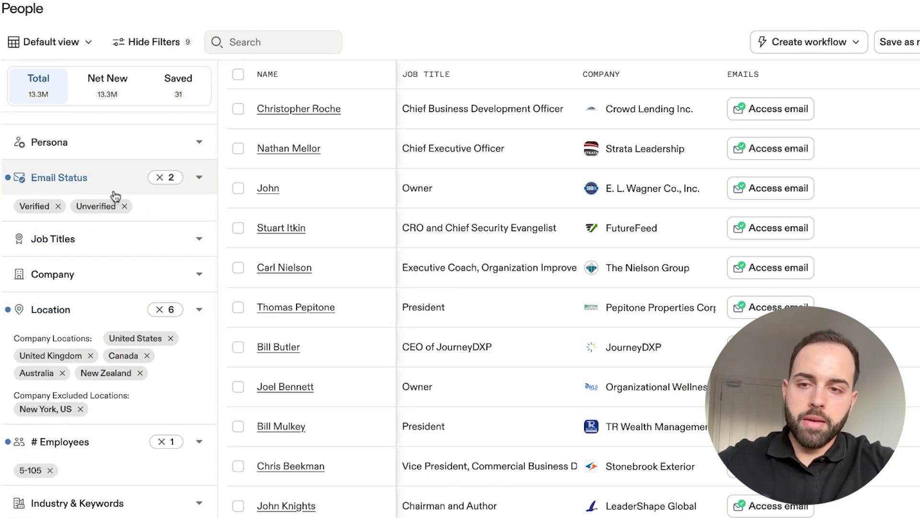
pyautogui.scroll(-1, 125, 299)
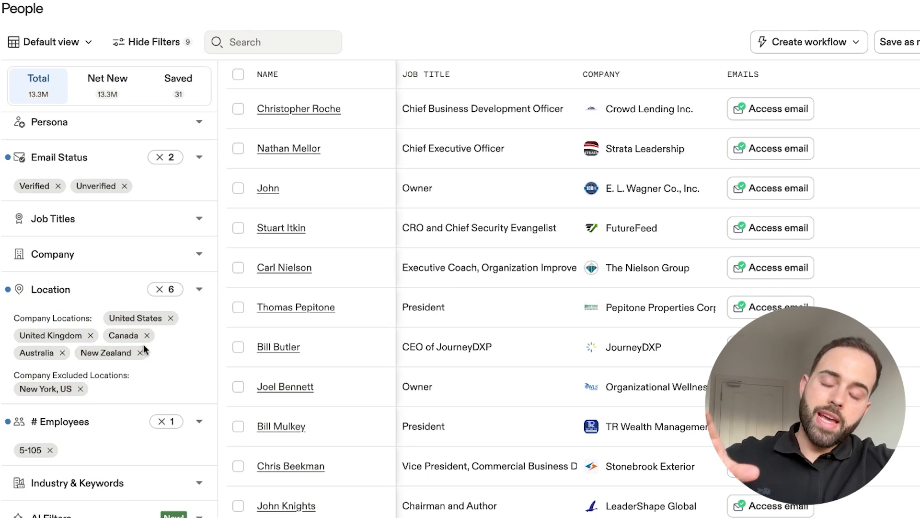
pyautogui.scroll(-3, 143, 353)
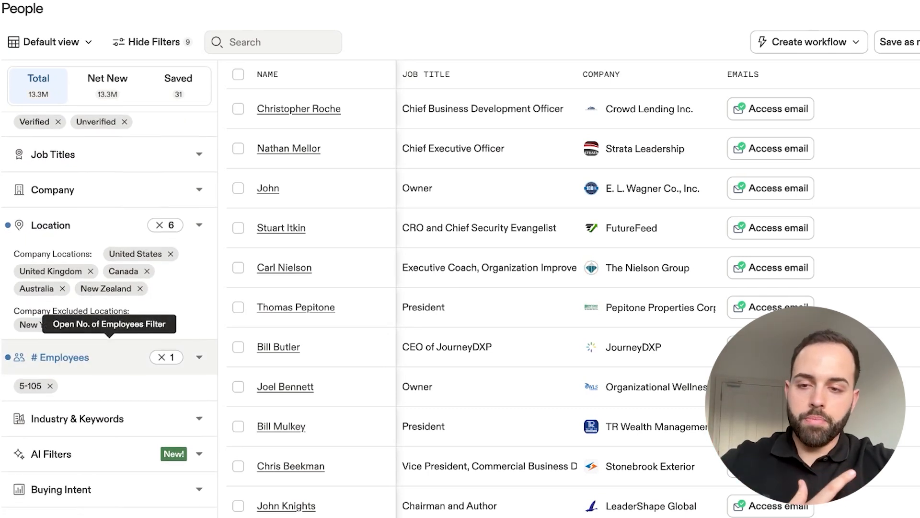
pyautogui.scroll(-2, 146, 391)
pyautogui.click(147, 389)
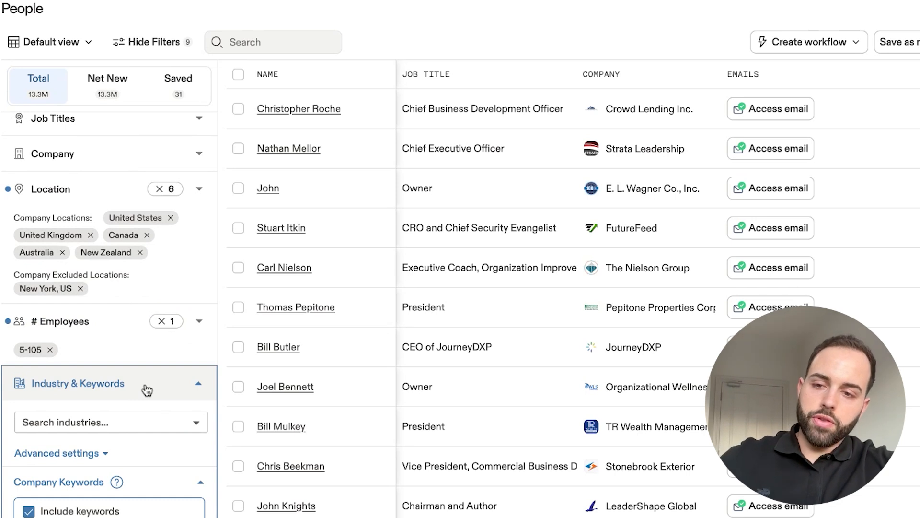
pyautogui.scroll(-3, 146, 386)
pyautogui.scroll(-1, 110, 314)
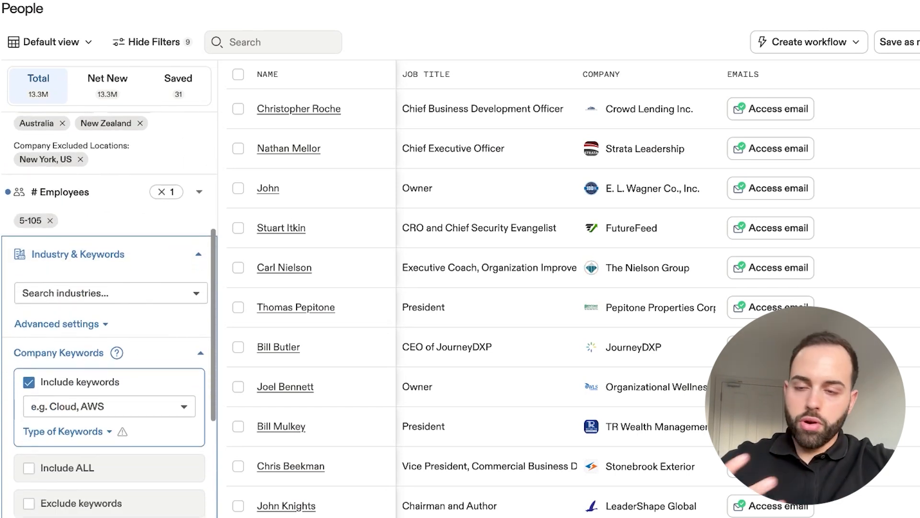
pyautogui.click(119, 293)
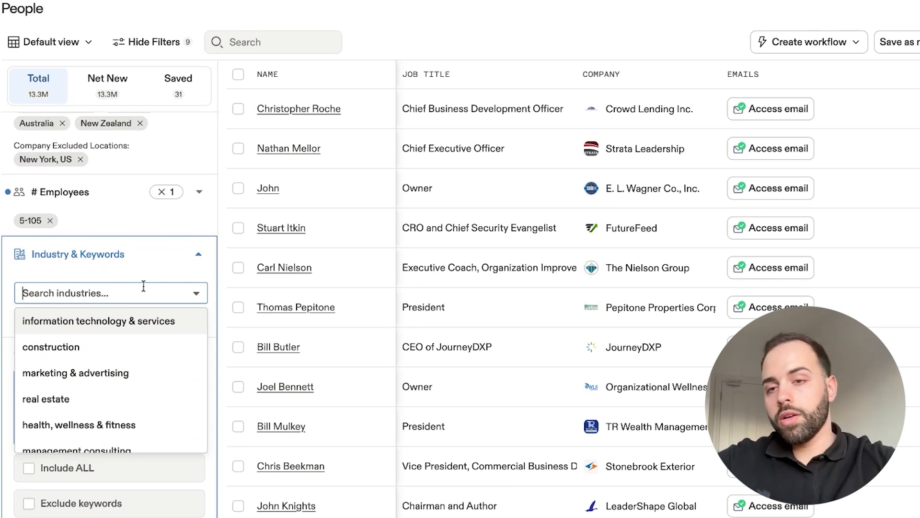
pyautogui.write('marke')
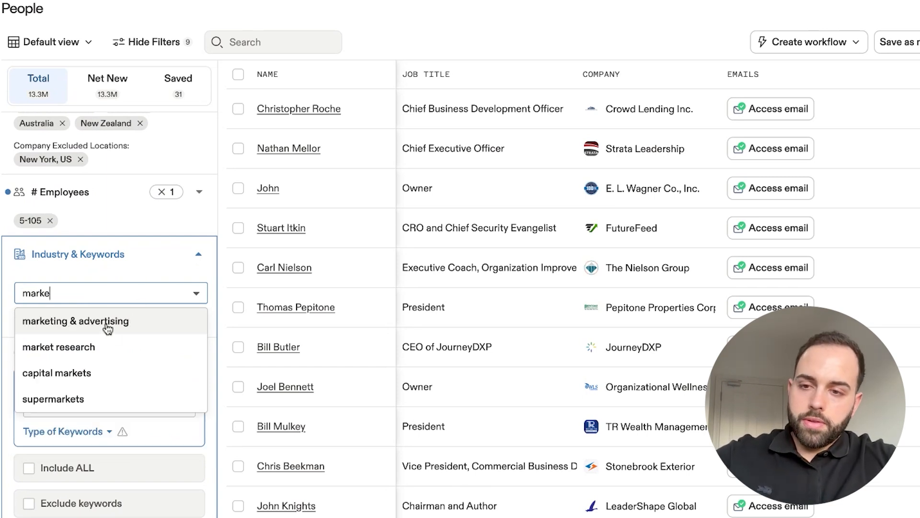
pyautogui.click(161, 329)
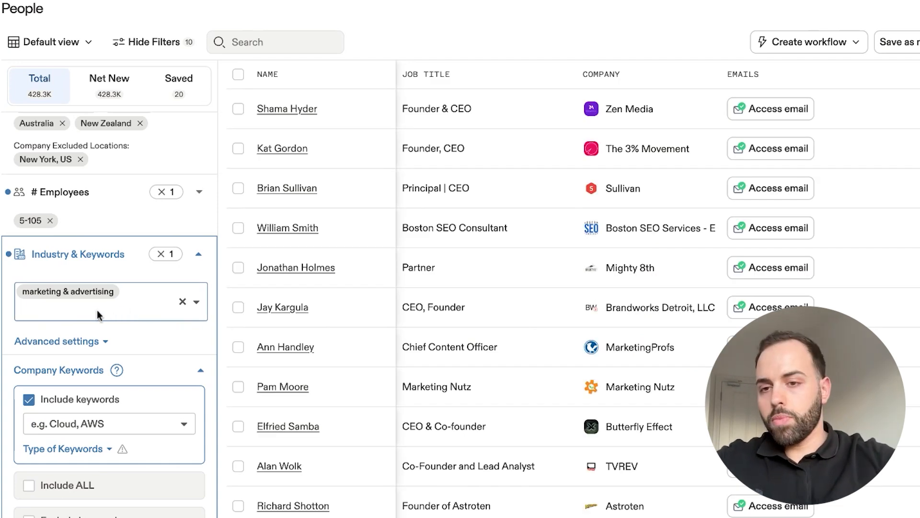
# - Add online media, media production and public relations & communications to the selected industries
pyautogui.write('onlin')
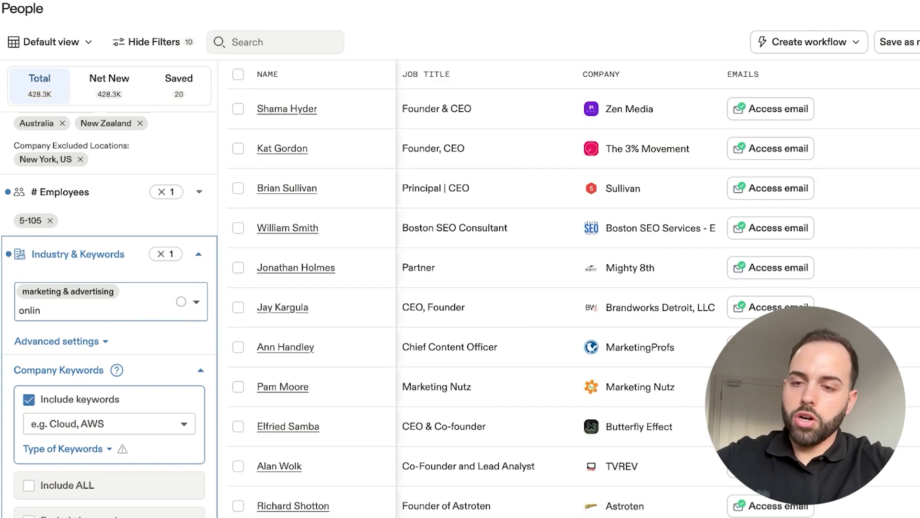
pyautogui.click(135, 340)
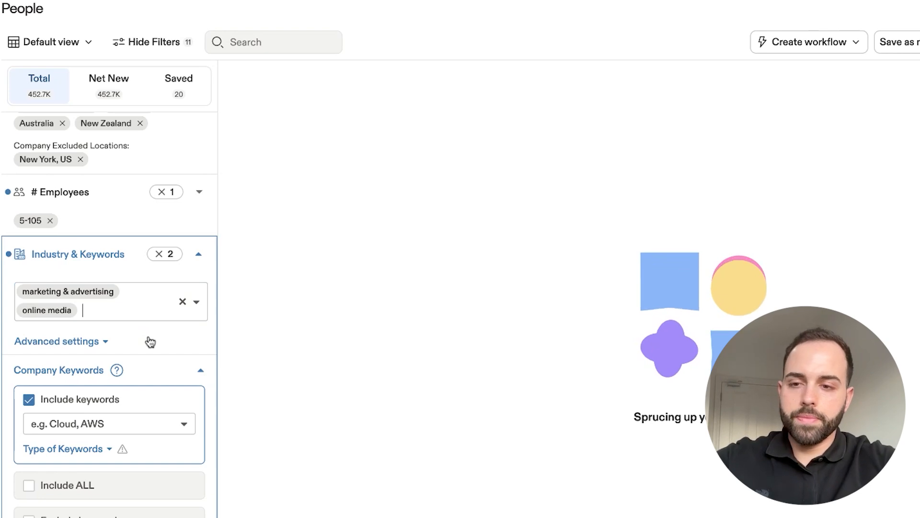
pyautogui.write('media')
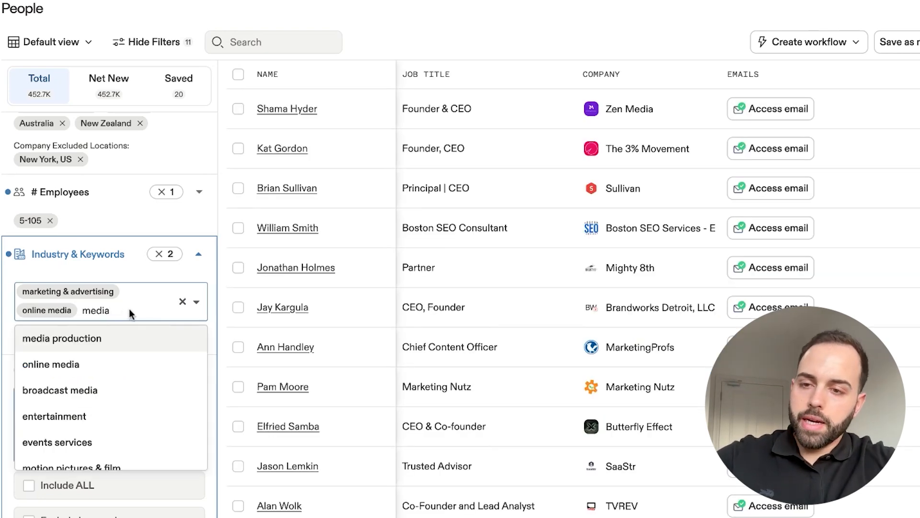
pyautogui.click(114, 344)
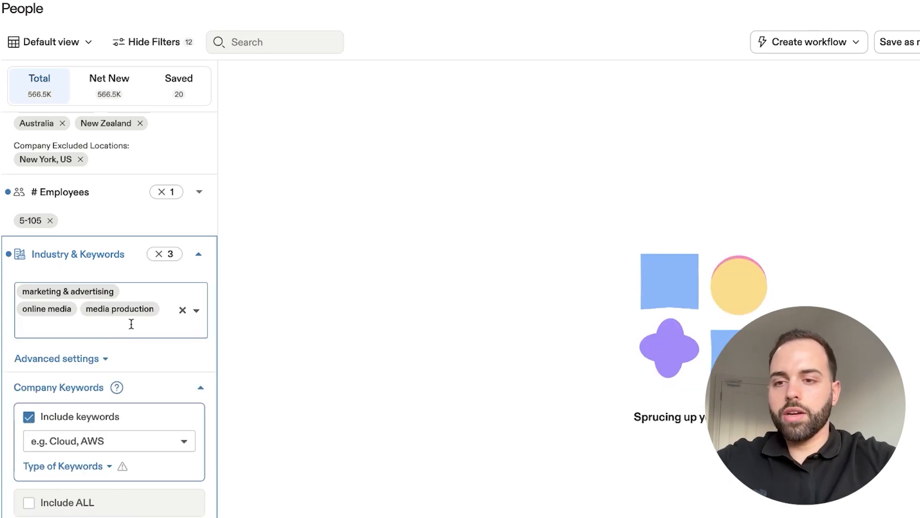
pyautogui.write('p')
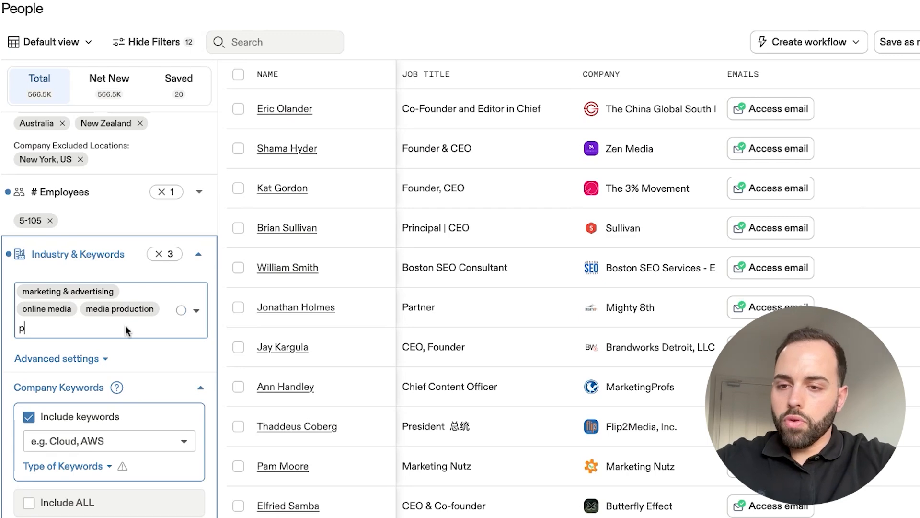
pyautogui.write('u')
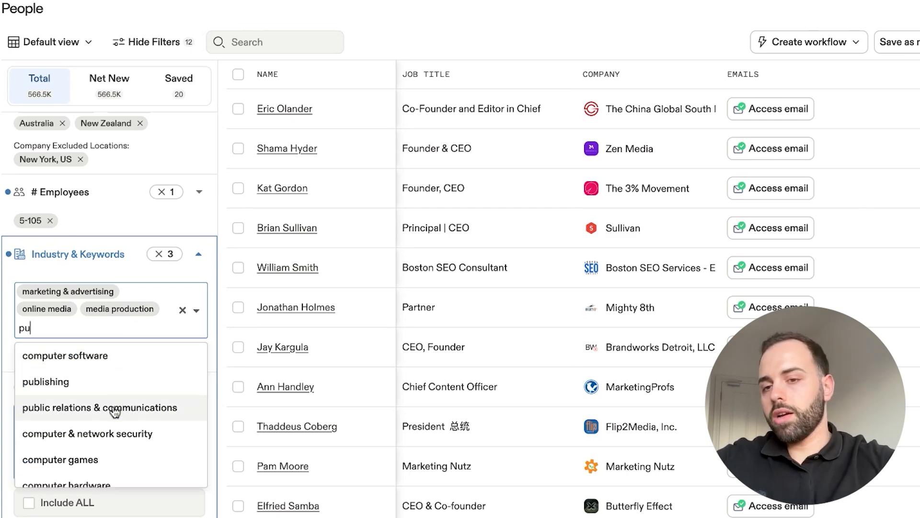
pyautogui.click(115, 407)
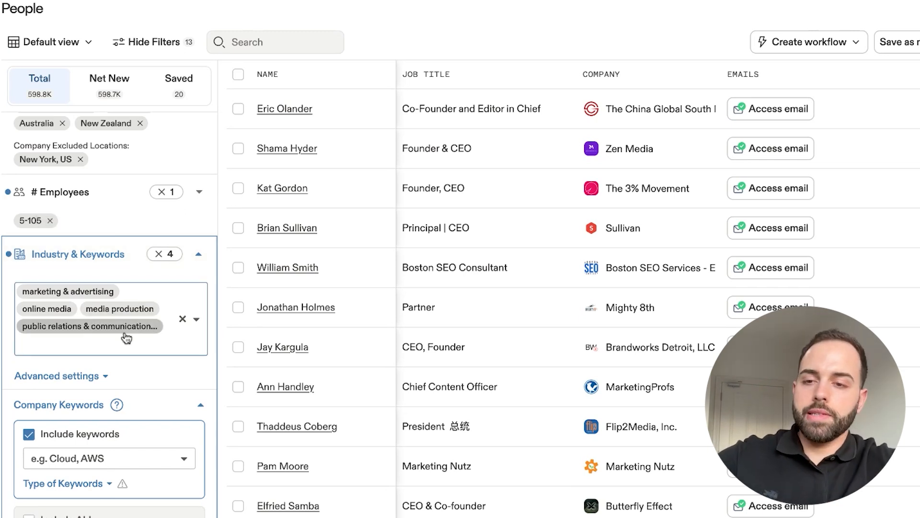
# - Look through the suggested industries, search them for "fina", and clear the search text
pyautogui.click(196, 319)
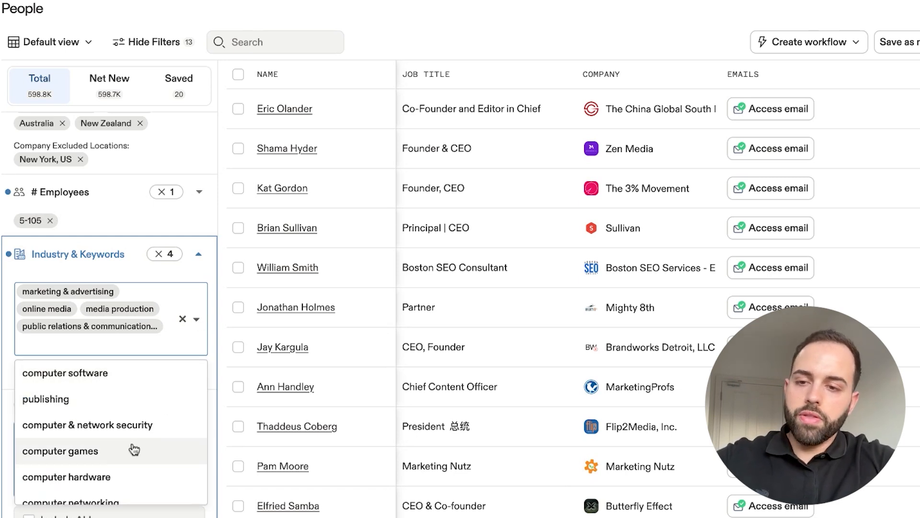
pyautogui.scroll(-2, 133, 448)
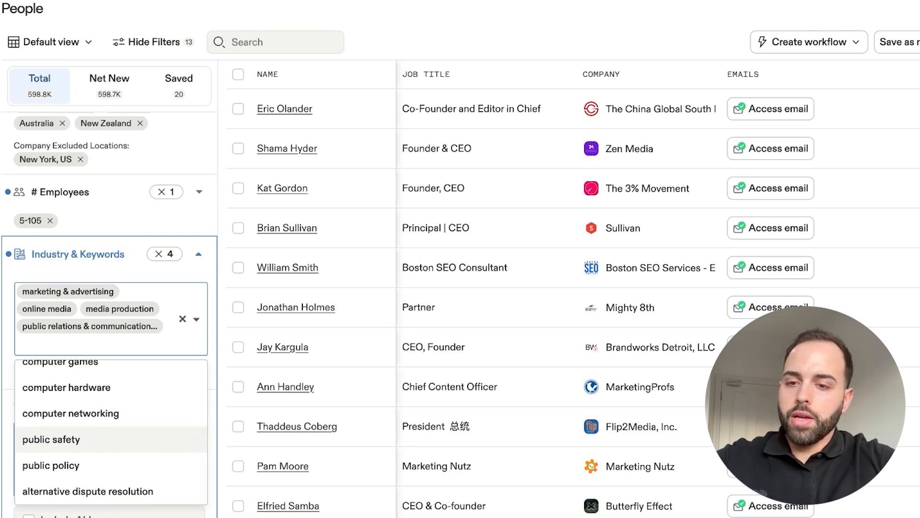
pyautogui.scroll(3, 132, 436)
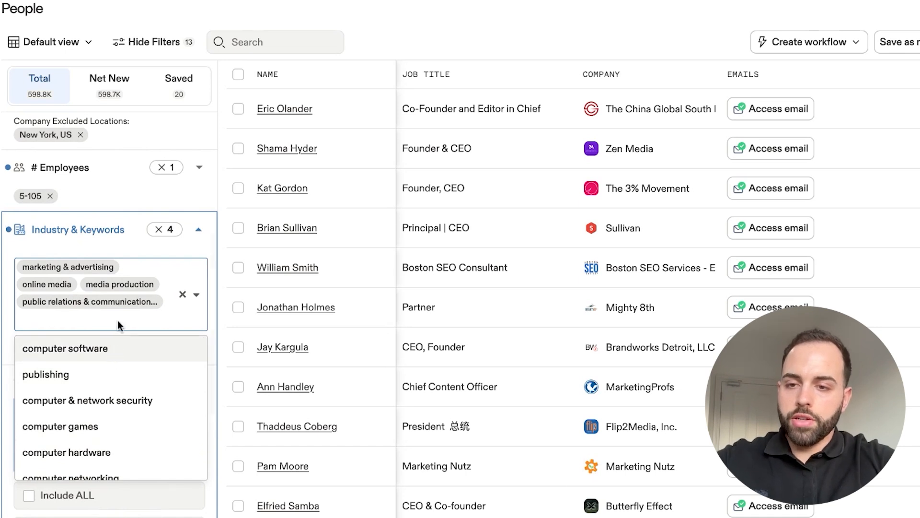
pyautogui.write('finac')
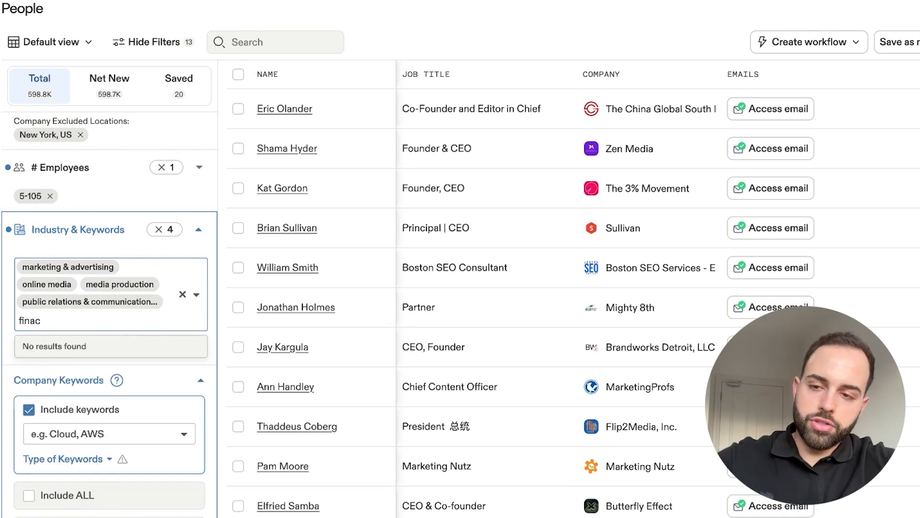
pyautogui.press('BackSpace')
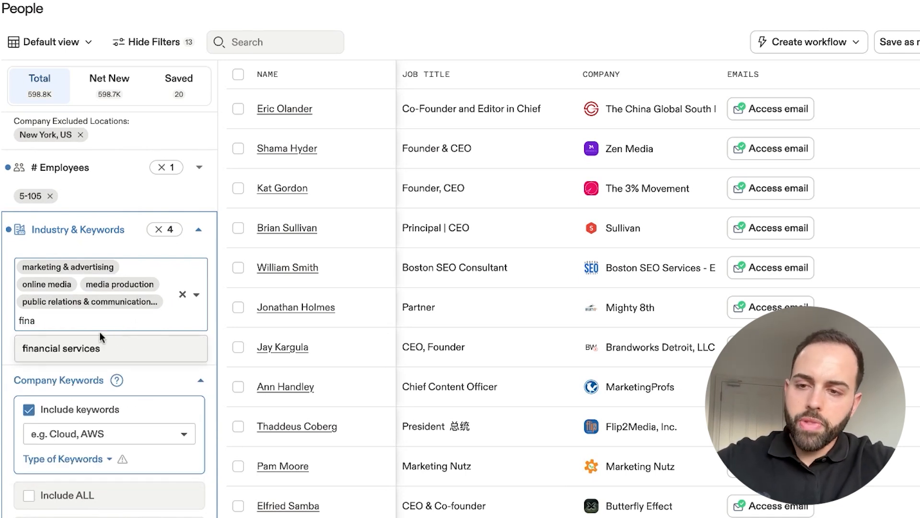
pyautogui.press('BackSpace')
pyautogui.press('BackSpace')
pyautogui.press('BackSpace')
# - Search the industries for "acc", clear the search text, and look through the full industry list
pyautogui.press('BackSpace')
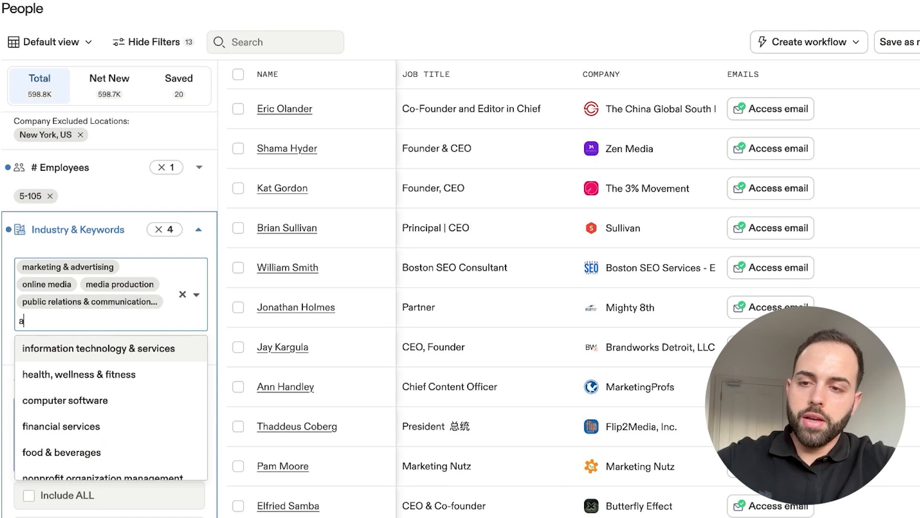
pyautogui.write('acc')
pyautogui.press('BackSpace')
pyautogui.press('BackSpace')
pyautogui.press('BackSpace')
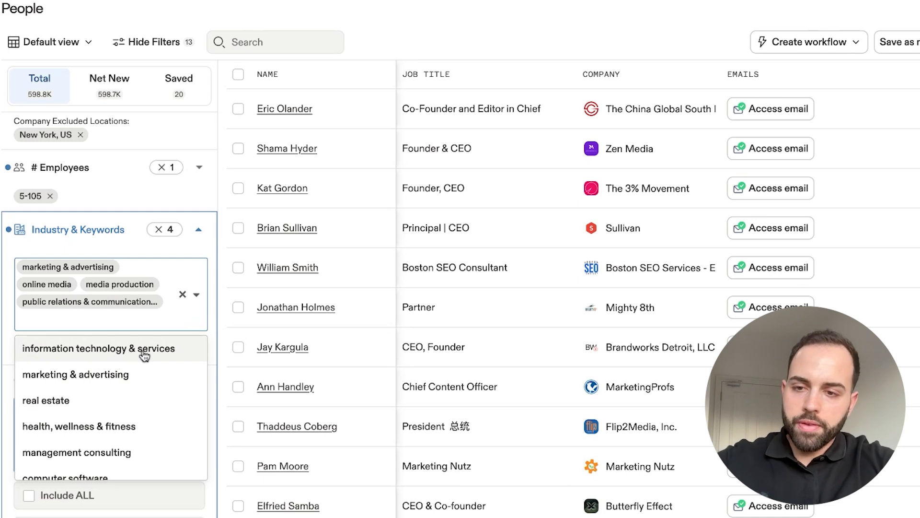
pyautogui.scroll(-1, 142, 384)
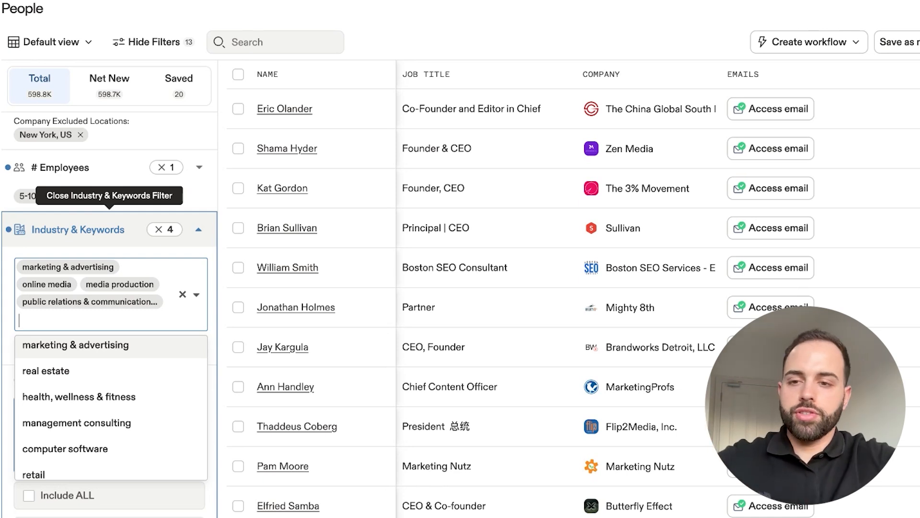
# - Search the industries for "health", look through the suggested matches, and clear the search text
pyautogui.write('health')
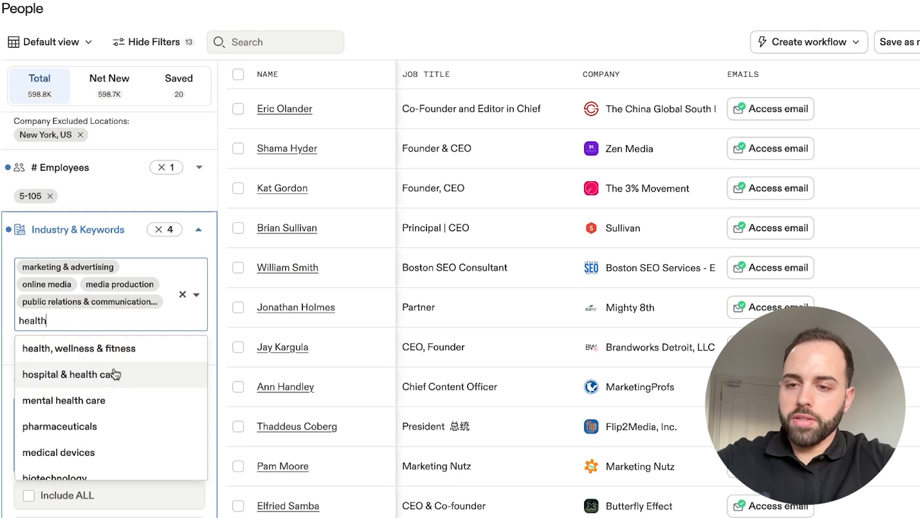
pyautogui.scroll(-1, 123, 380)
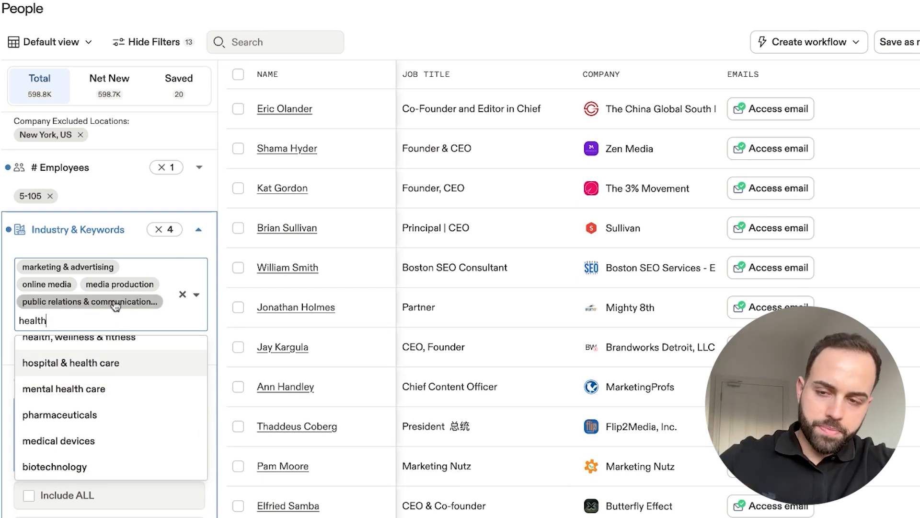
pyautogui.scroll(-1, 130, 392)
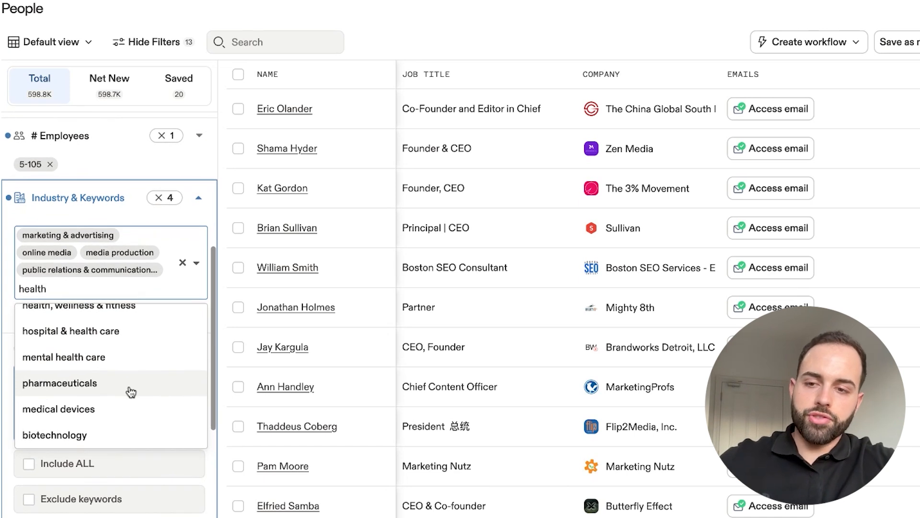
pyautogui.scroll(1, 131, 392)
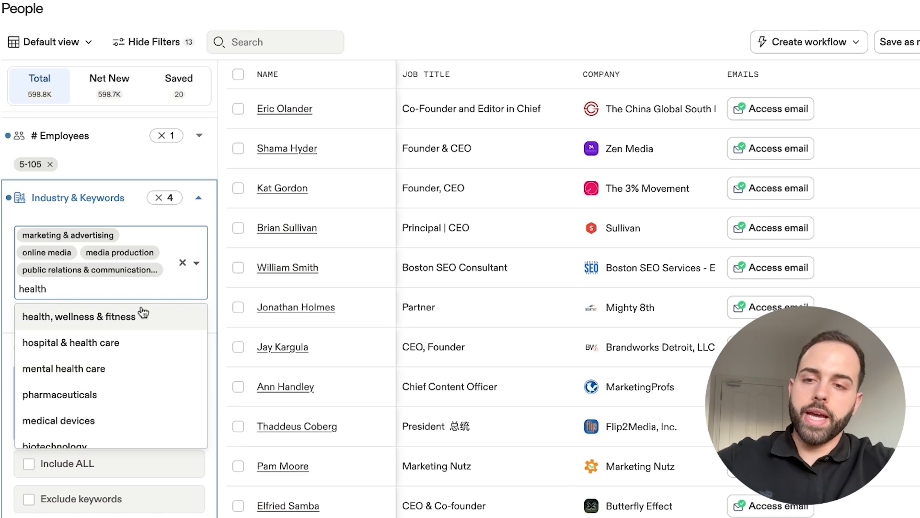
pyautogui.press('BackSpace')
pyautogui.press('BackSpace')
pyautogui.press('BackSpace')
pyautogui.press('BackSpace')
pyautogui.press('BackSpace')
pyautogui.press('BackSpace')
# - Turn on included company keywords and filter by the keyword google
pyautogui.scroll(-2, 143, 314)
pyautogui.click(125, 313)
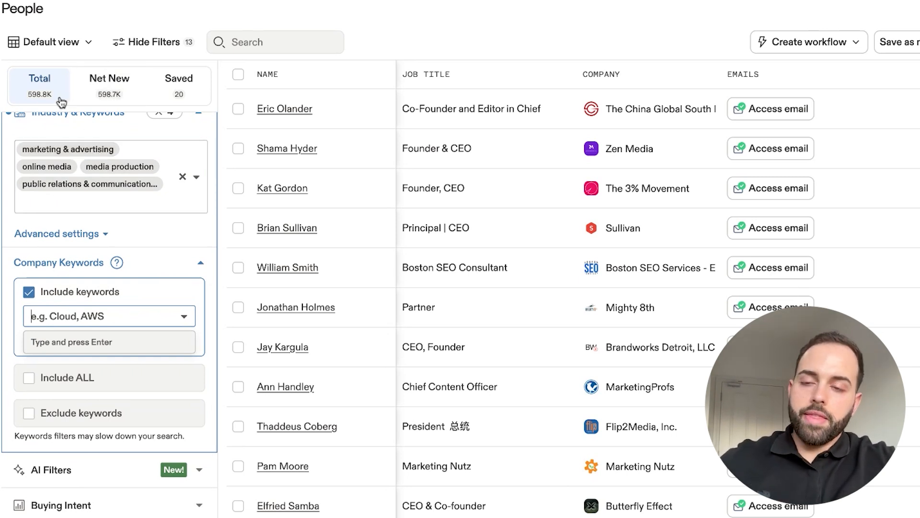
pyautogui.click(99, 316)
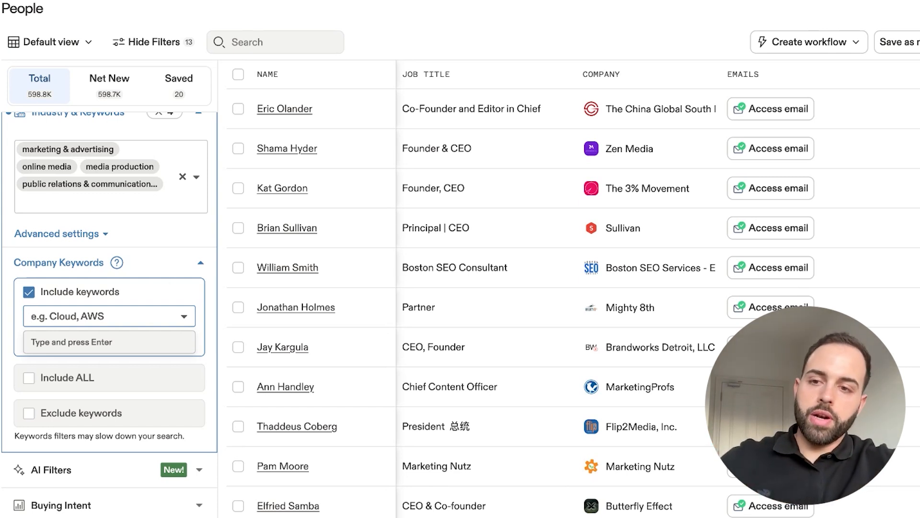
pyautogui.write('google')
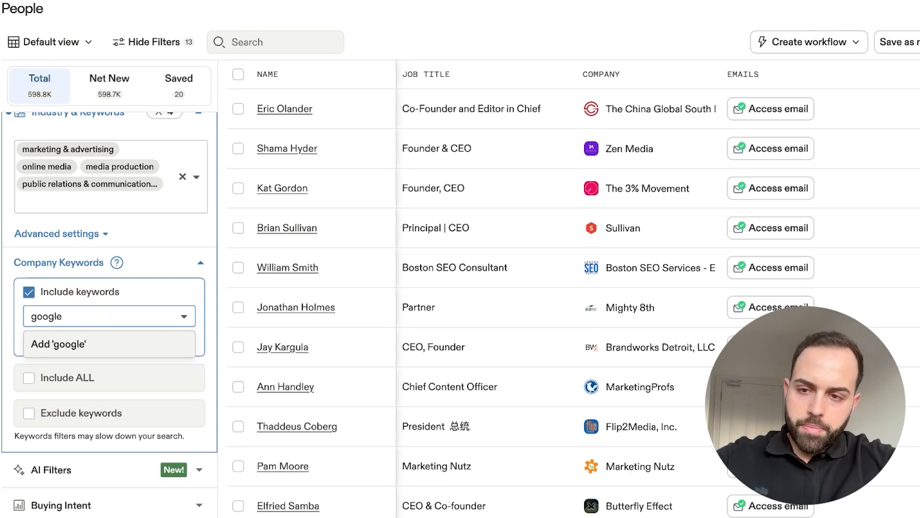
pyautogui.press('Return')
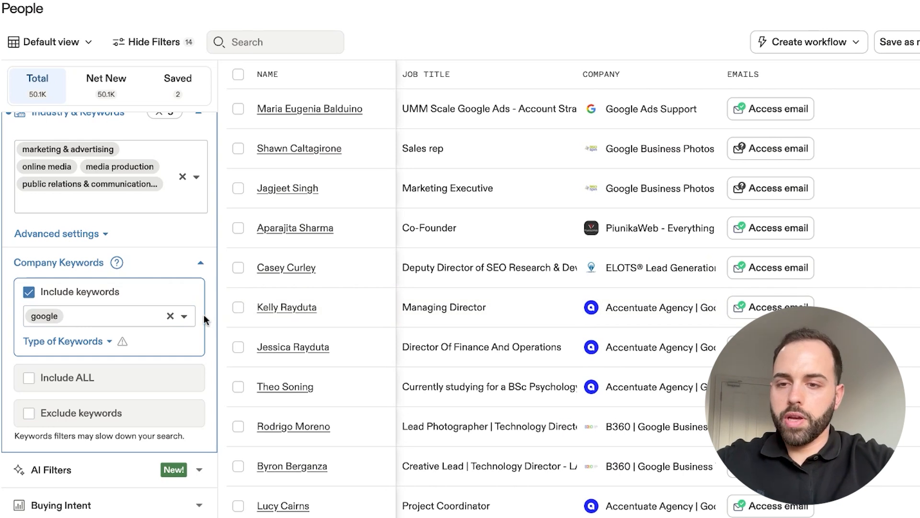
# - Add meta to the included company keywords
pyautogui.write('eta')
pyautogui.press('BackSpace')
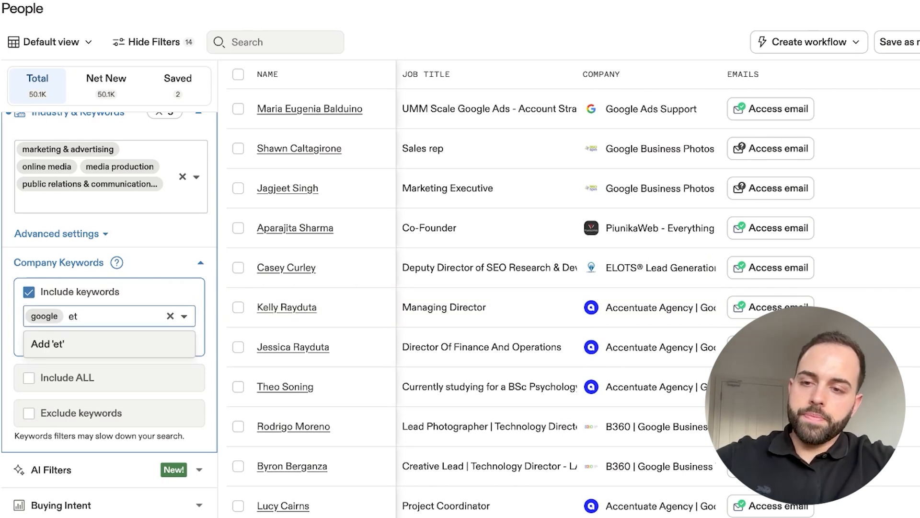
pyautogui.press('BackSpace')
pyautogui.press('BackSpace')
pyautogui.write('meta')
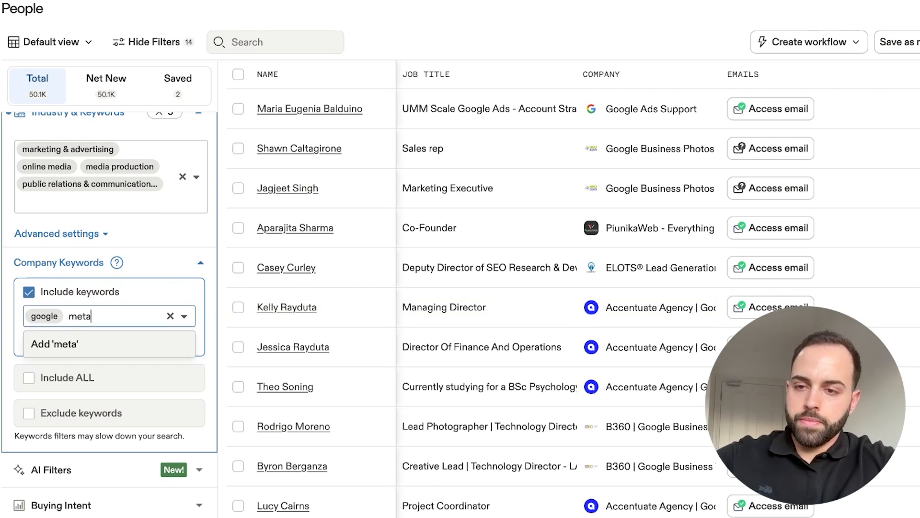
pyautogui.press('Return')
# - Add email marketing, youtube and tiktok to the included company keywords
pyautogui.write('emai')
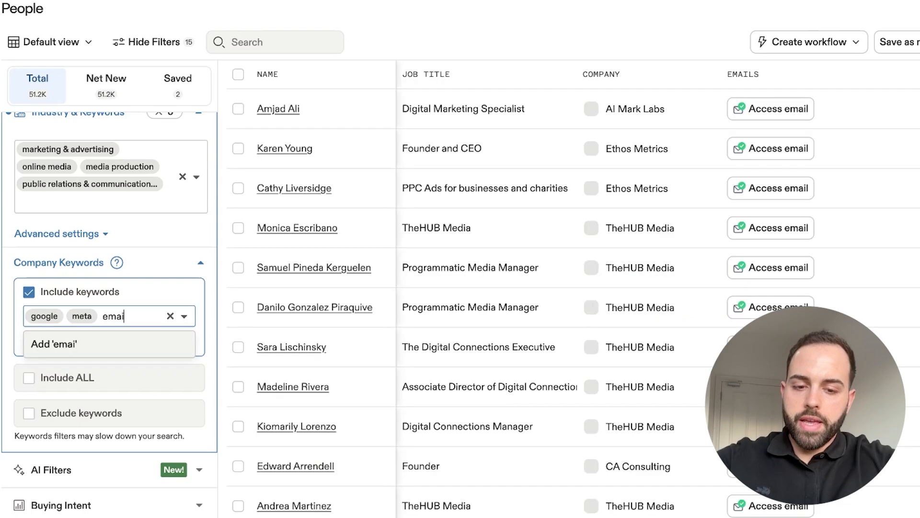
pyautogui.write('l marketing')
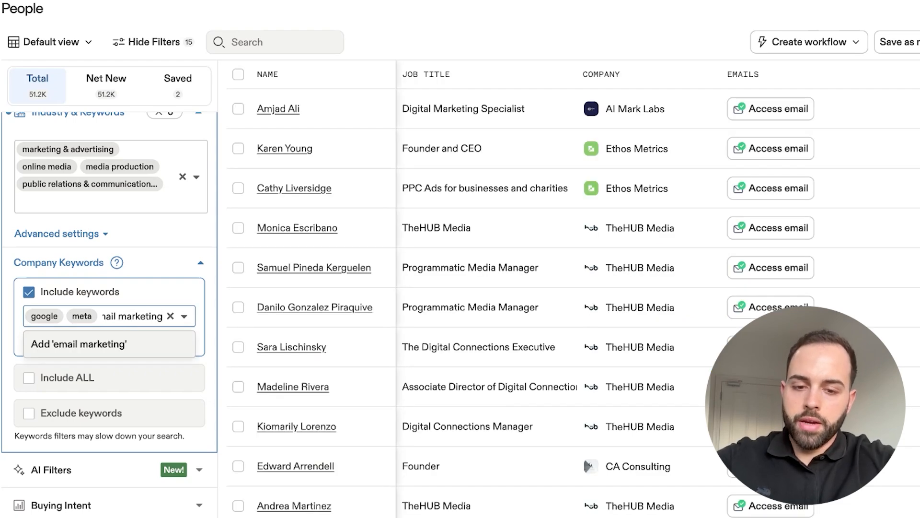
pyautogui.press('Return')
pyautogui.write('youtube')
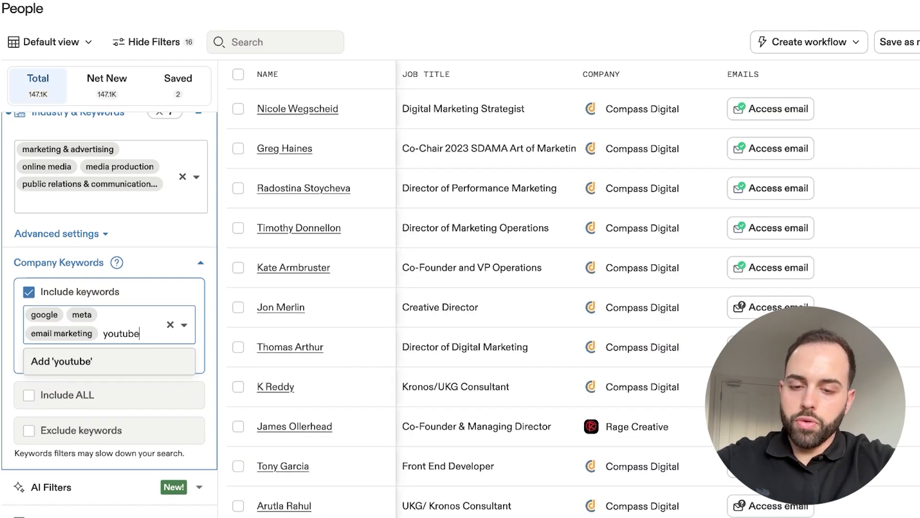
pyautogui.press('Return')
pyautogui.write('tiktok')
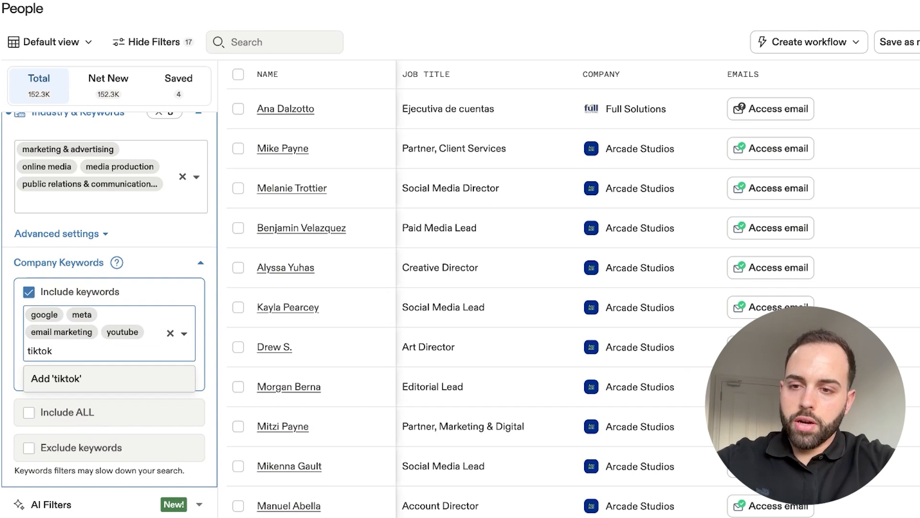
pyautogui.press('Return')
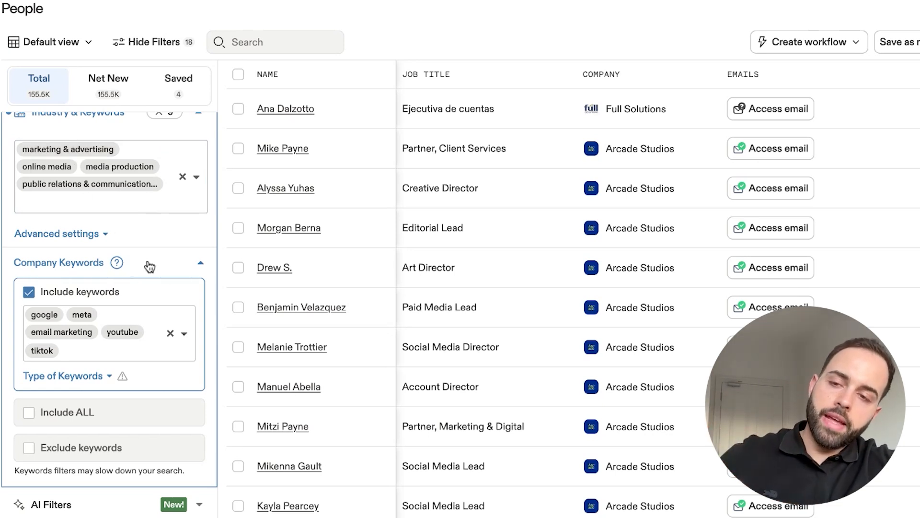
# - Examine the keyword type options for the included company keywords, including the explanations for SEO description and social media description
pyautogui.scroll(1, 123, 186)
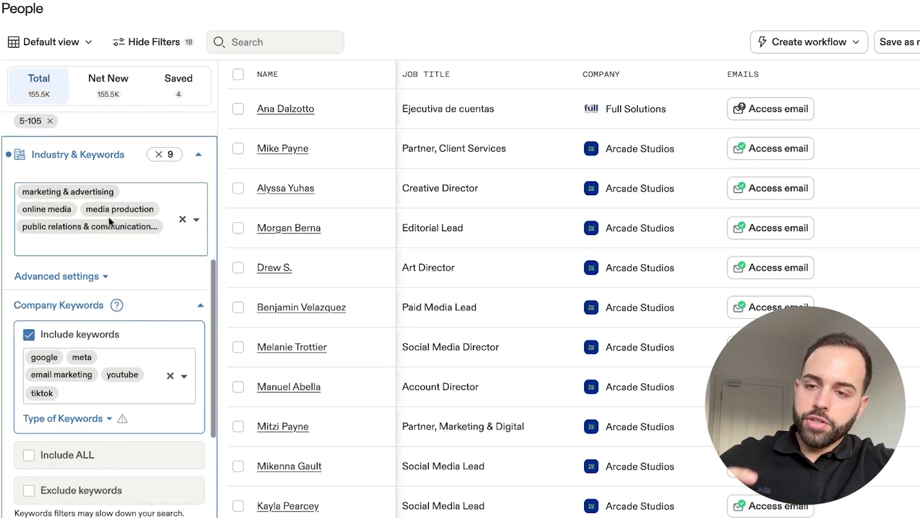
pyautogui.scroll(-2, 113, 222)
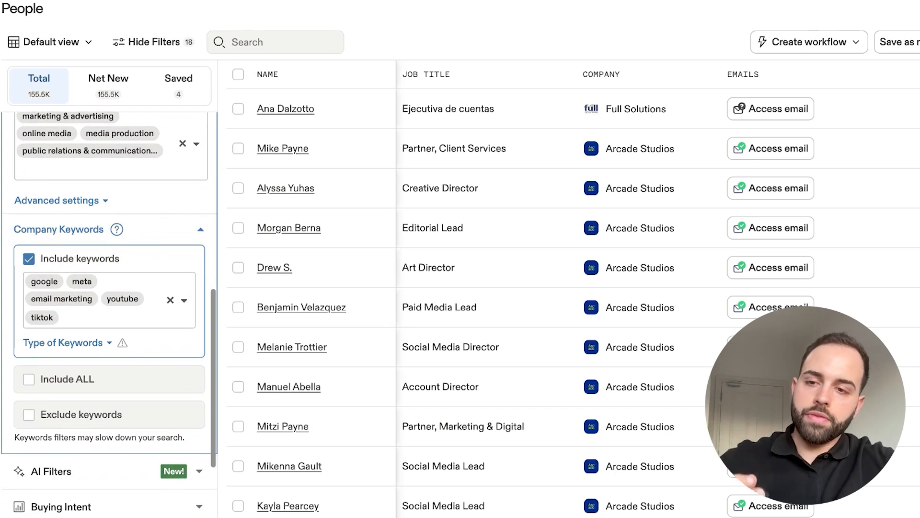
pyautogui.click(116, 286)
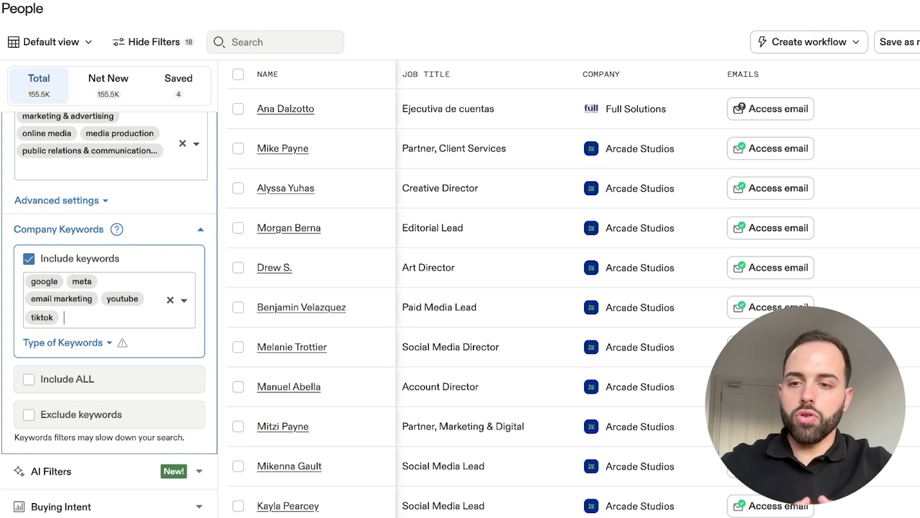
pyautogui.click(108, 343)
pyautogui.scroll(-1, 123, 380)
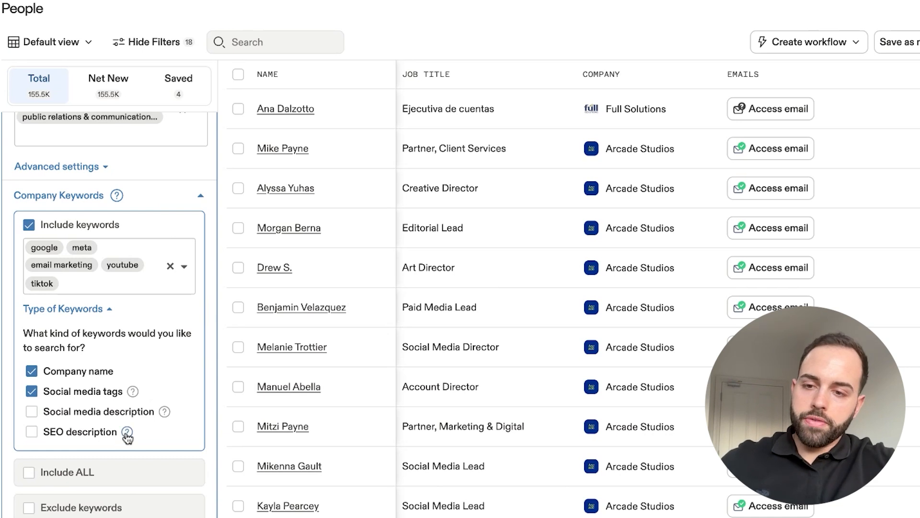
pyautogui.moveTo(127, 432)
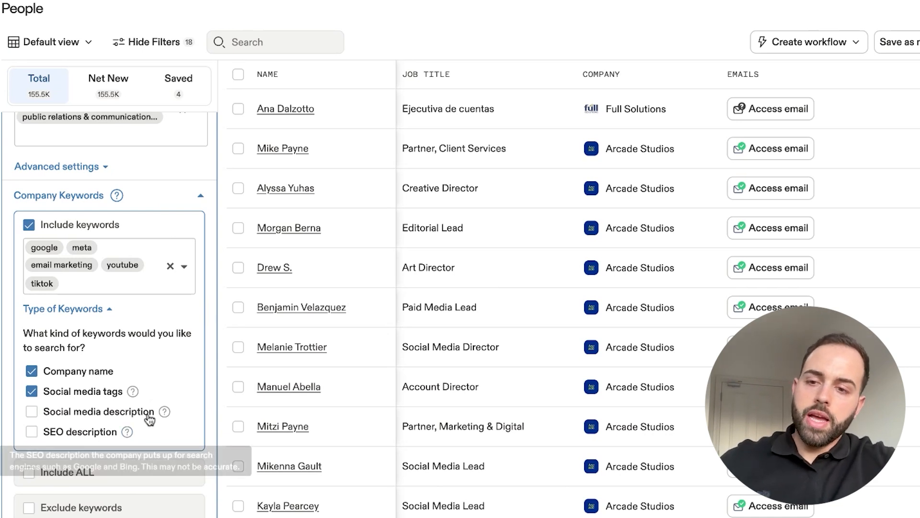
pyautogui.moveTo(164, 413)
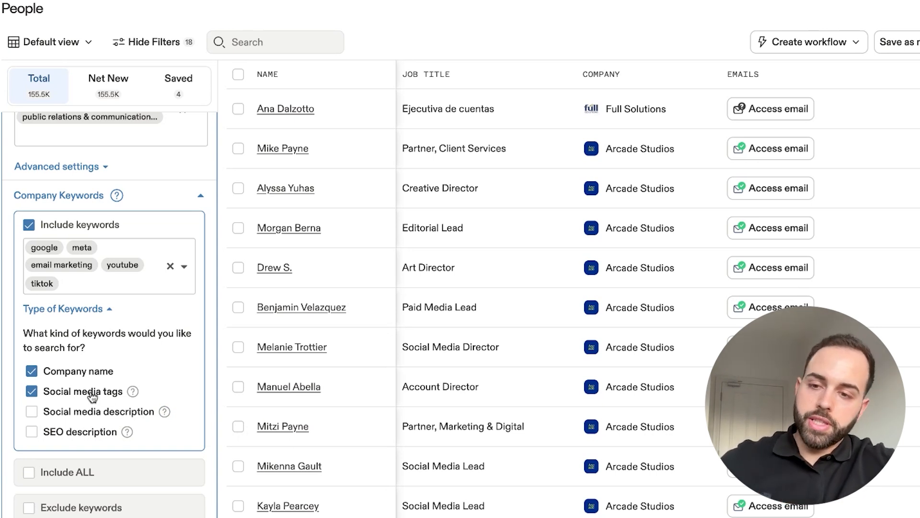
pyautogui.click(100, 312)
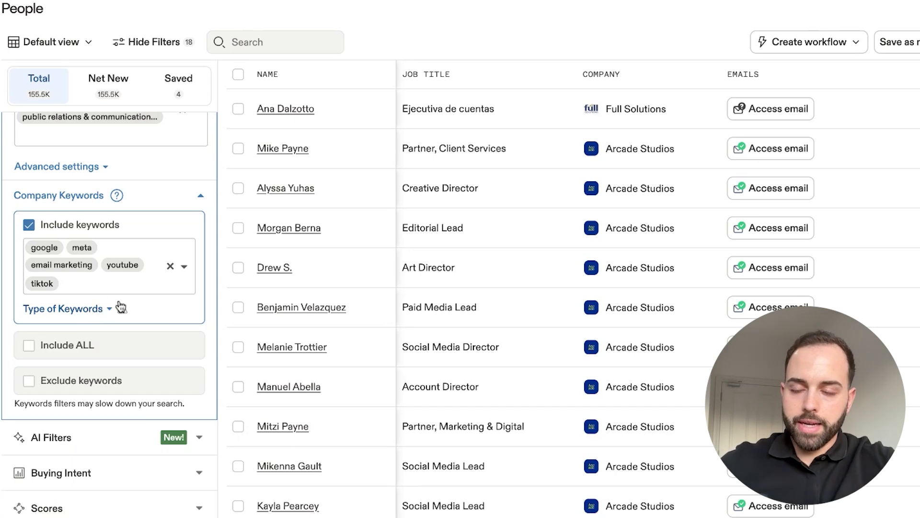
# - Add website, web design and app development to the included company keywords
pyautogui.scroll(1, 119, 288)
pyautogui.click(111, 327)
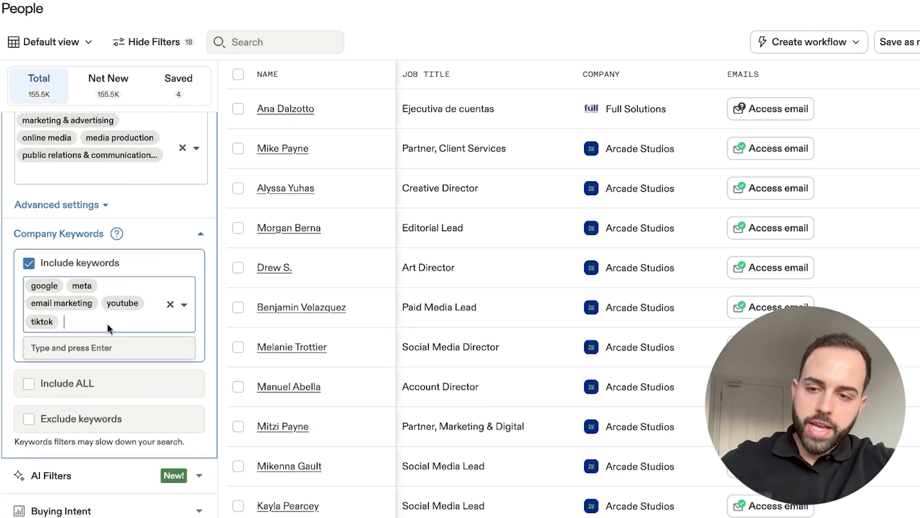
pyautogui.write('website')
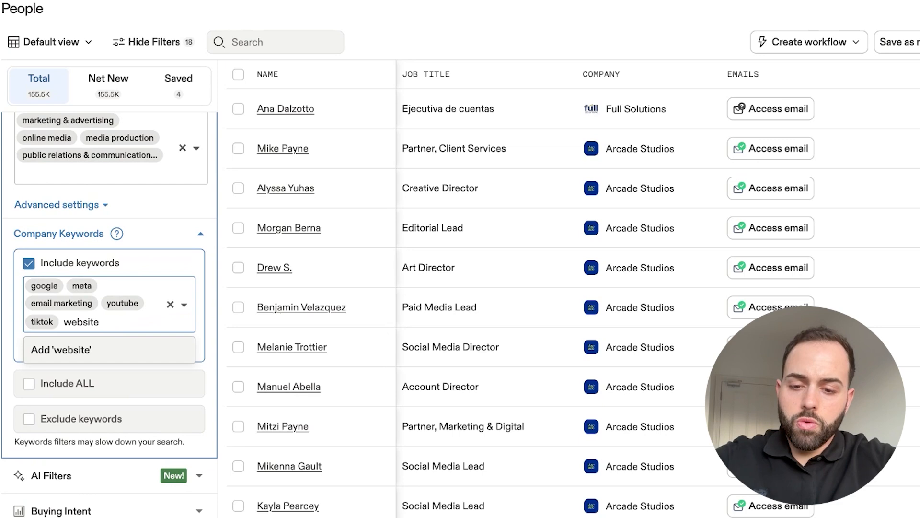
pyautogui.press('Return')
pyautogui.write('web design')
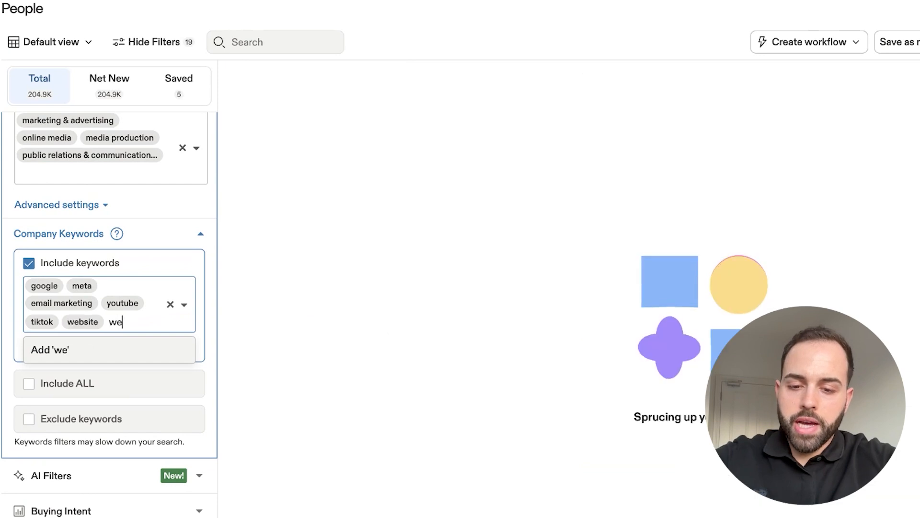
pyautogui.press('Return')
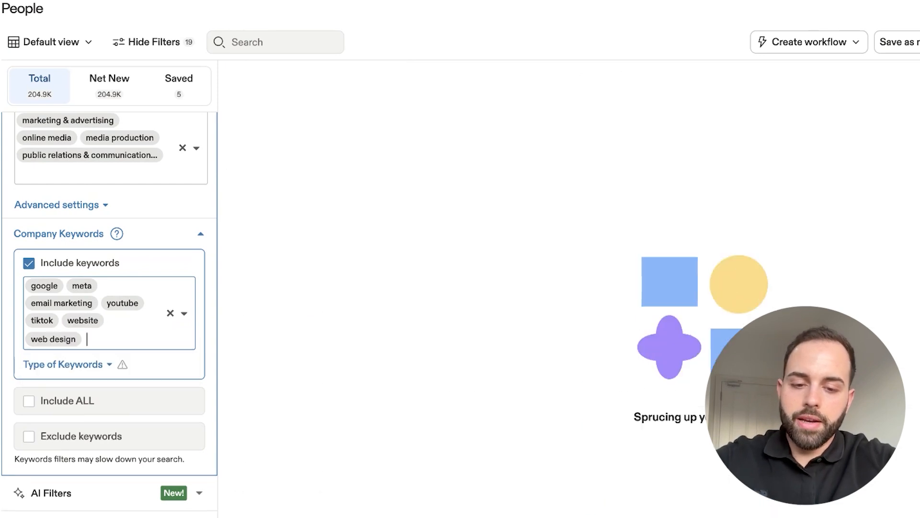
pyautogui.write('app development')
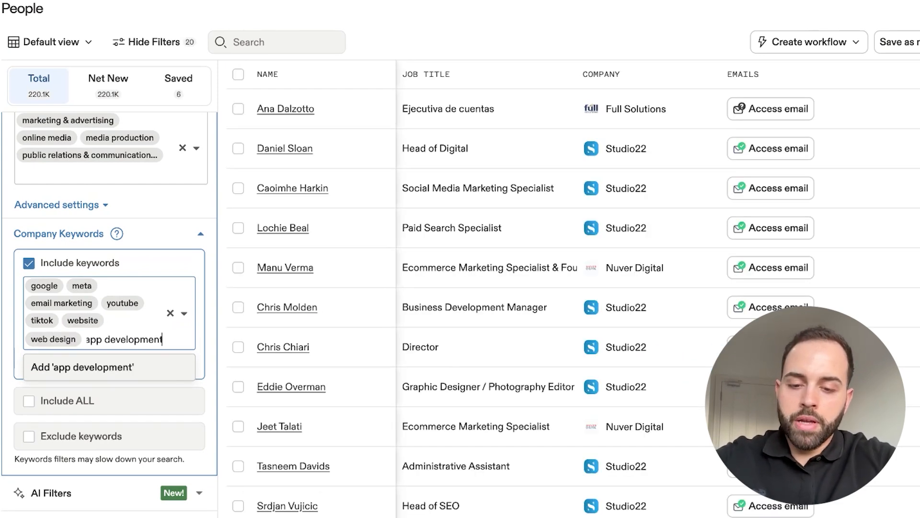
pyautogui.press('Return')
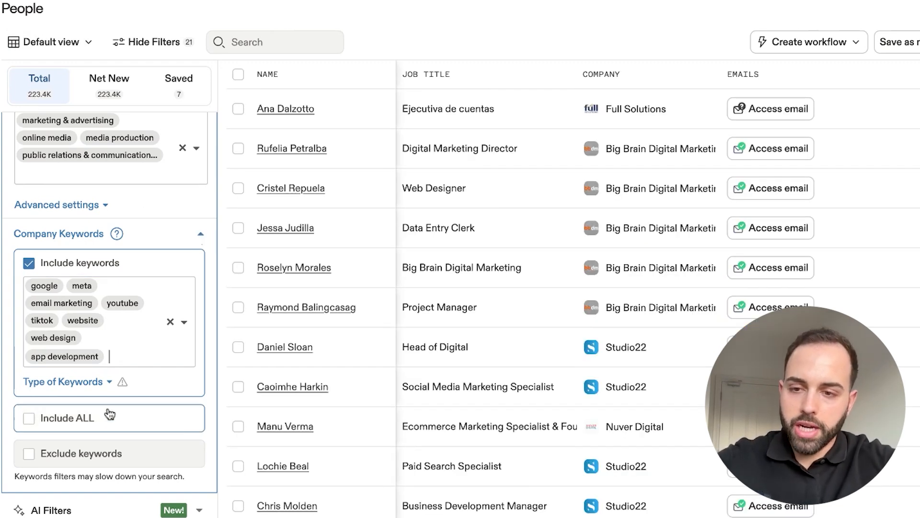
# - Turn on excluded company keywords and exclude the keyword cold email
pyautogui.click(78, 456)
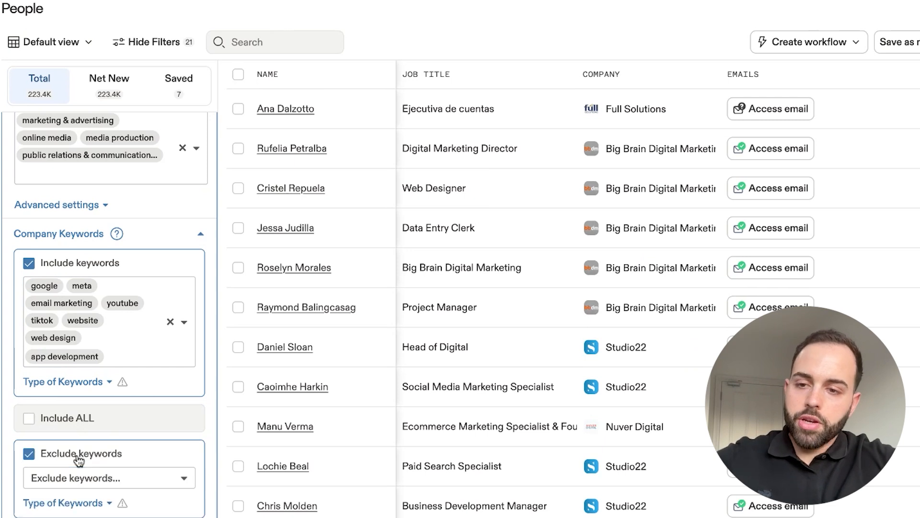
pyautogui.scroll(-3, 79, 460)
pyautogui.click(111, 343)
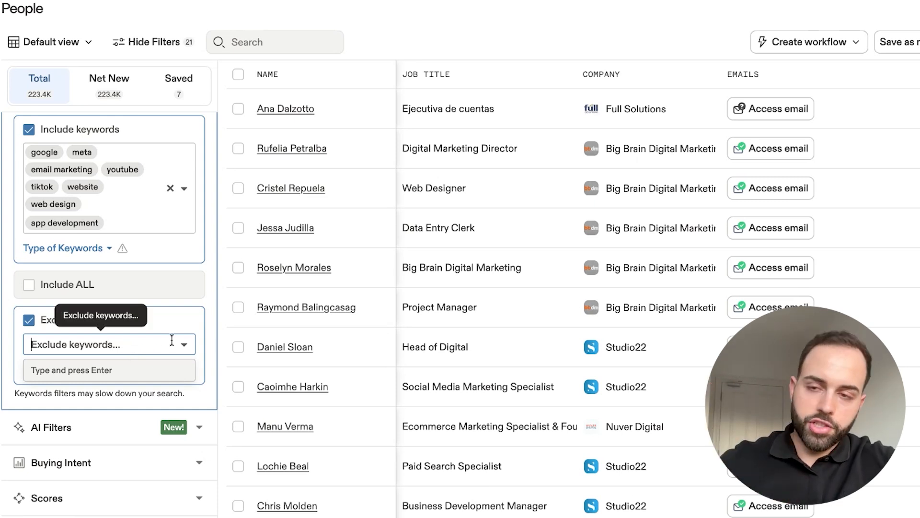
pyautogui.scroll(2, 164, 235)
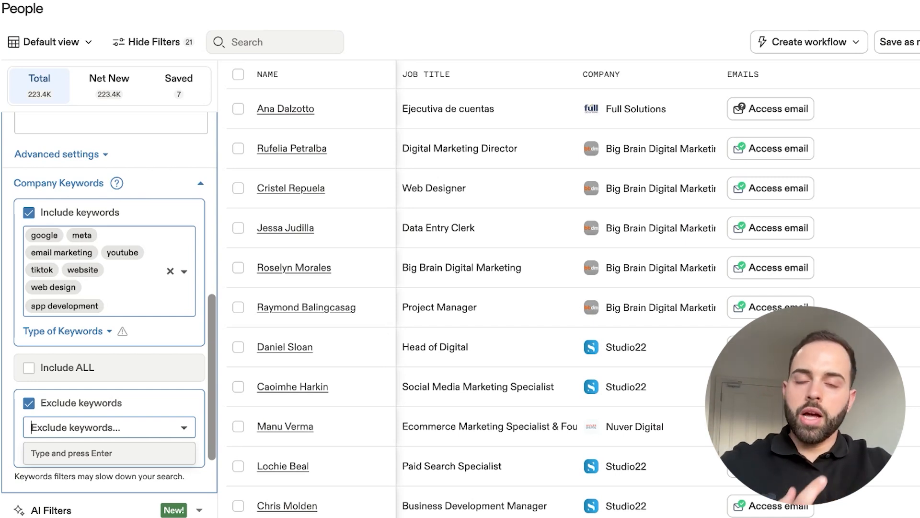
pyautogui.write('cold email')
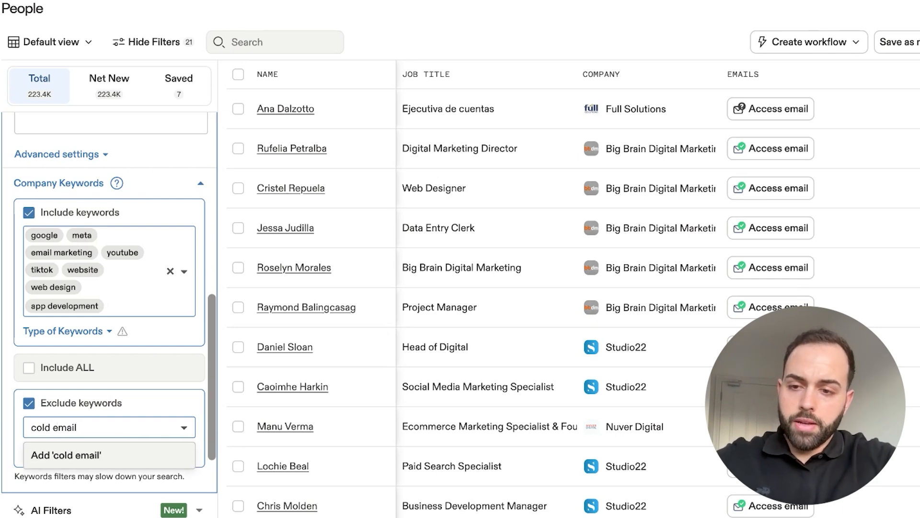
pyautogui.press('Return')
# - Try also excluding the company keyword lead generation, and collapse the industry and keywords filter
pyautogui.write('lead generation')
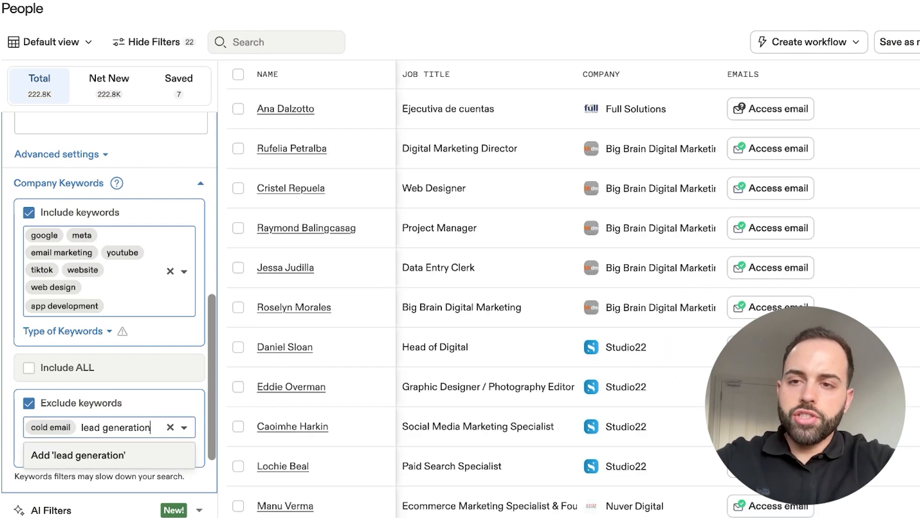
pyautogui.press('Return')
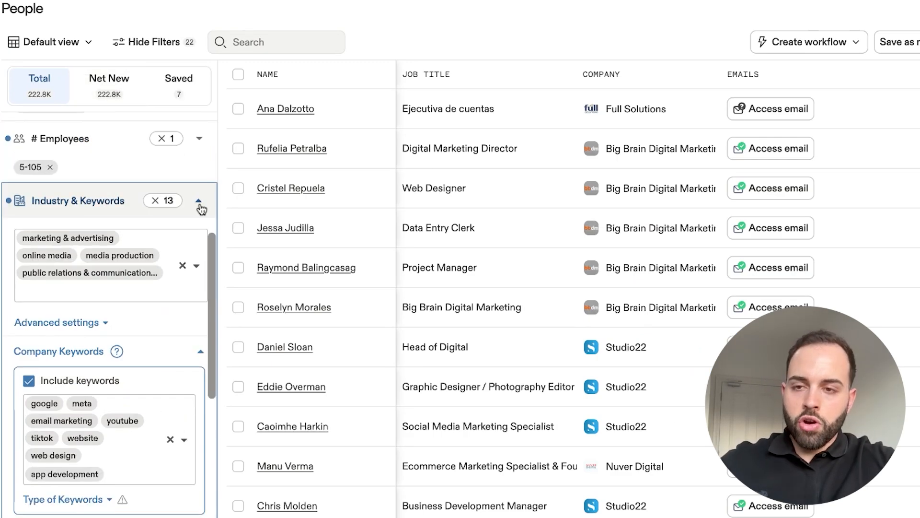
pyautogui.click(200, 204)
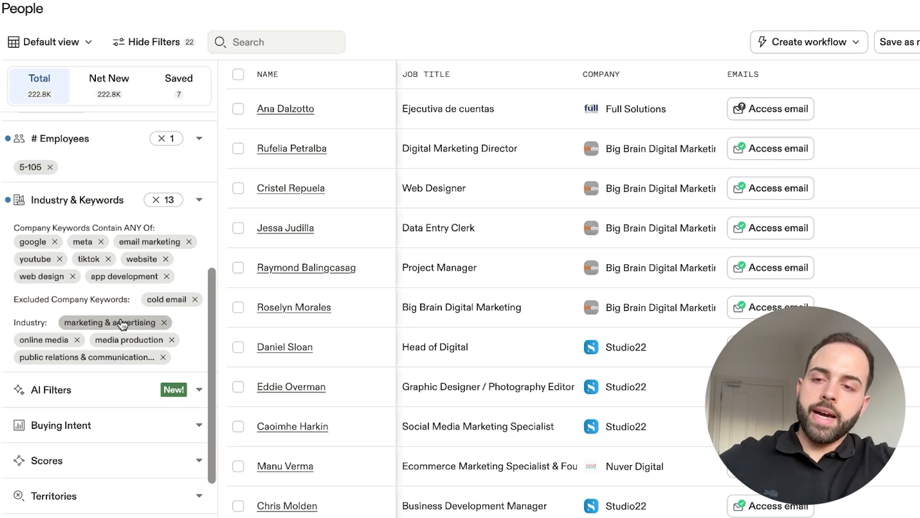
# - Add Shopify, Woo Commerce and Klaviyo to the included technologies, and collapse the technologies filter
pyautogui.scroll(-3, 123, 325)
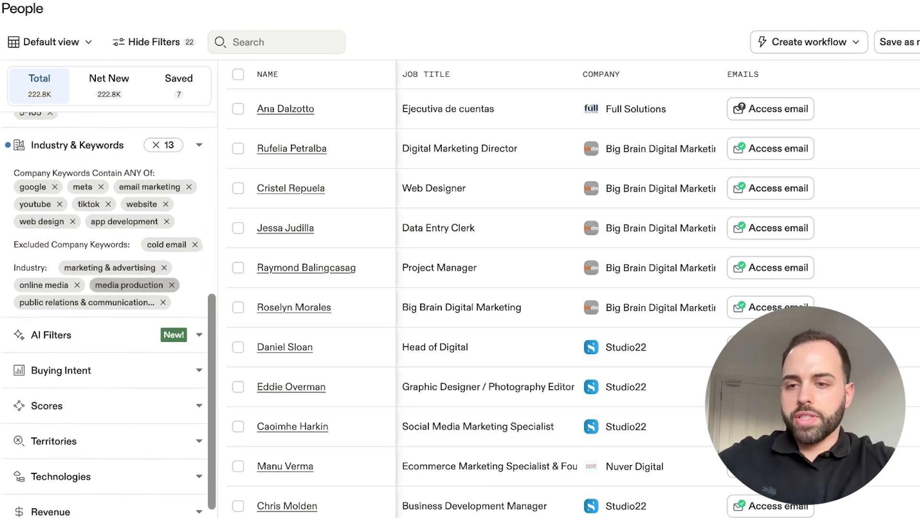
pyautogui.scroll(-3, 118, 335)
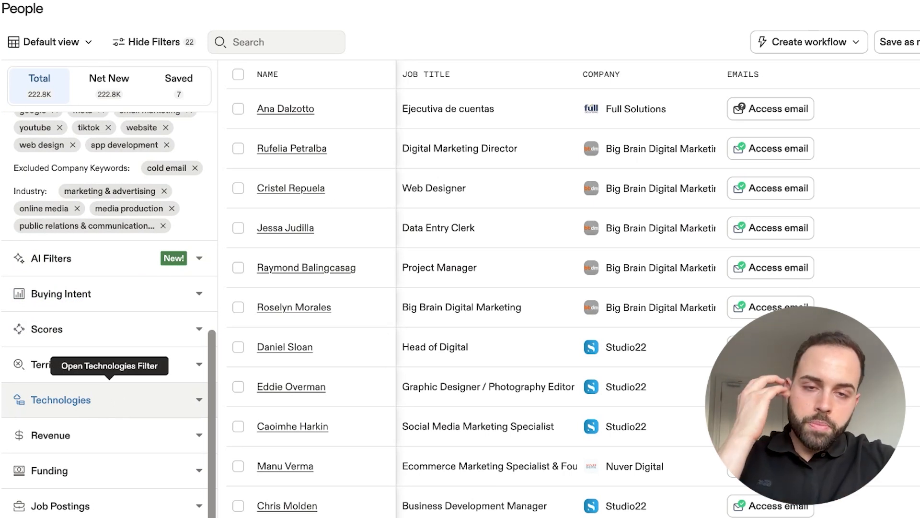
pyautogui.click(134, 405)
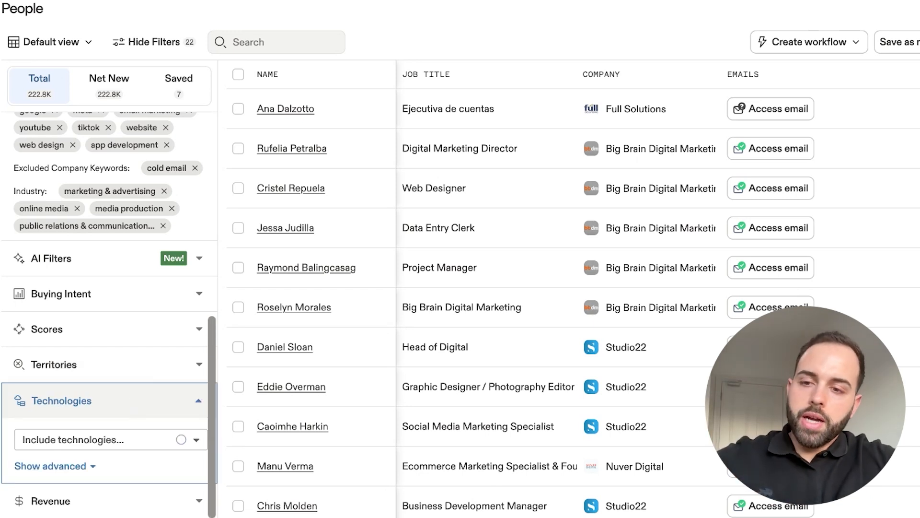
pyautogui.scroll(-1, 127, 423)
pyautogui.click(126, 408)
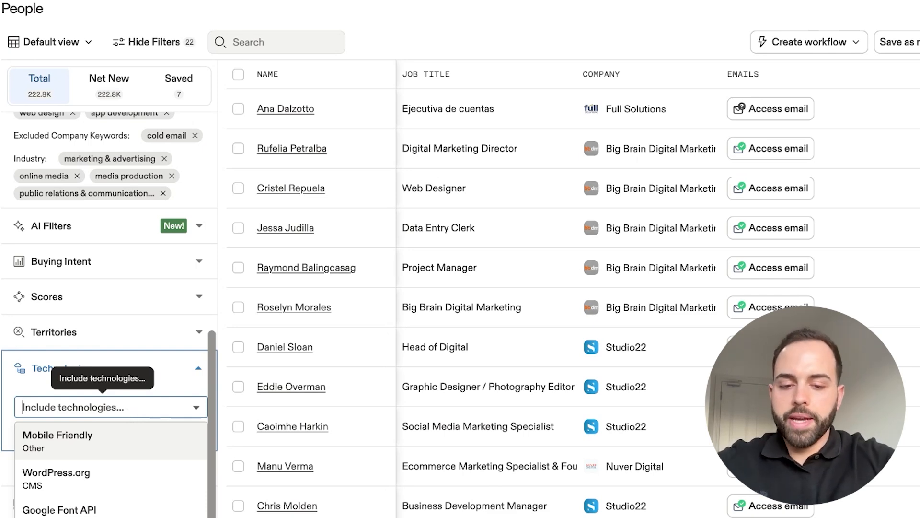
pyautogui.write('shopif')
pyautogui.click(107, 435)
pyautogui.write('woo')
pyautogui.click(107, 437)
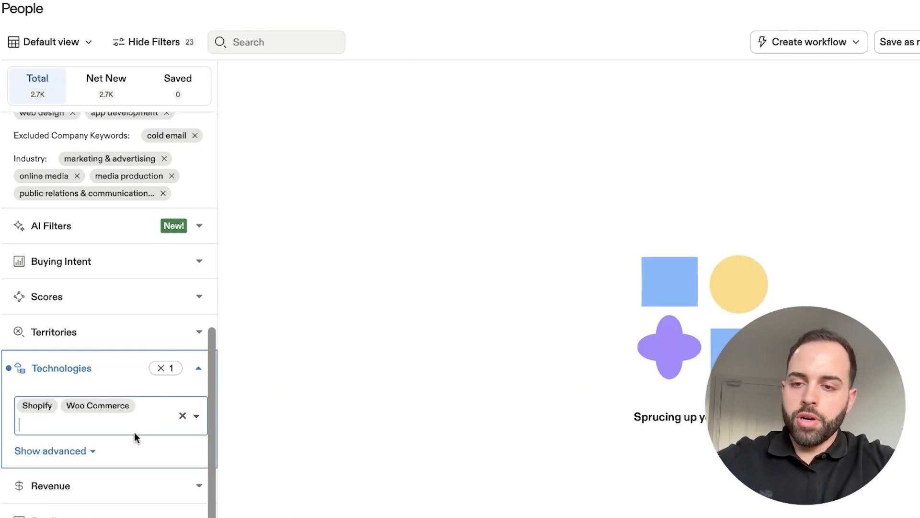
pyautogui.write('klav')
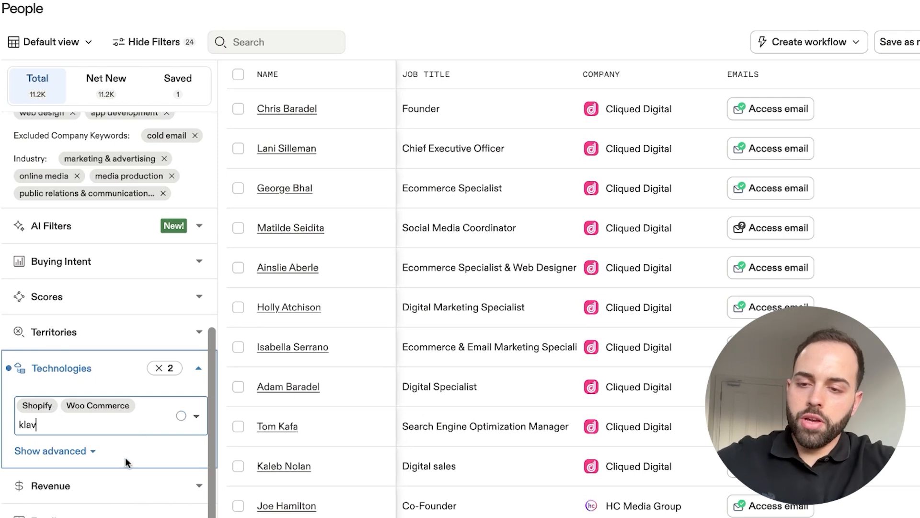
pyautogui.click(78, 450)
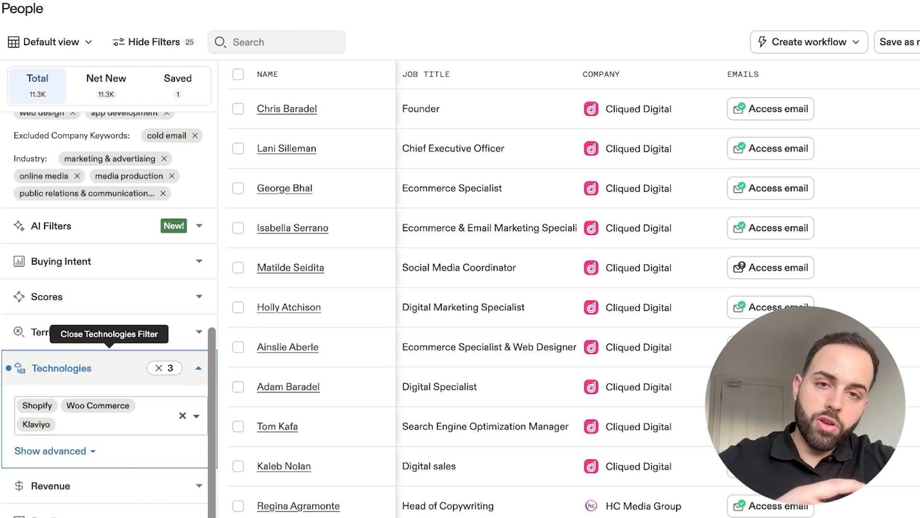
pyautogui.click(198, 368)
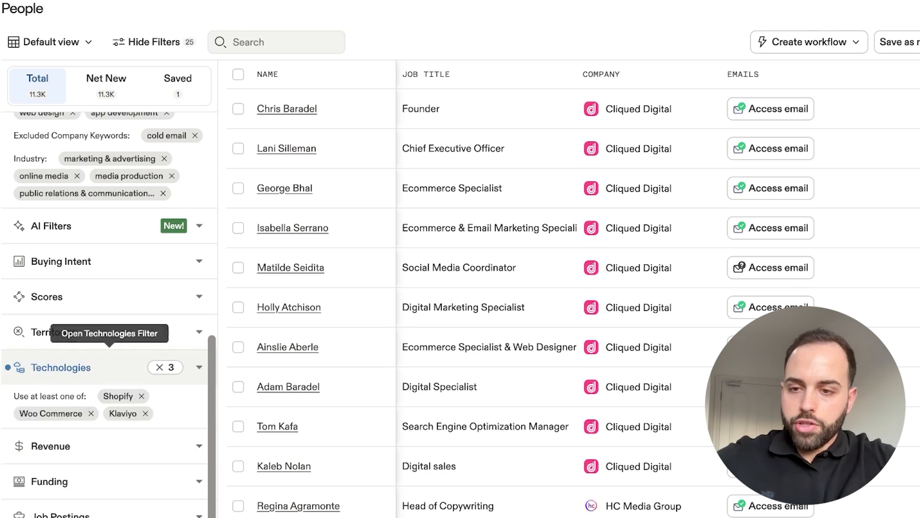
# - Remove marketing & advertising, online media, media production and public relations from the industry filter
pyautogui.scroll(5, 120, 354)
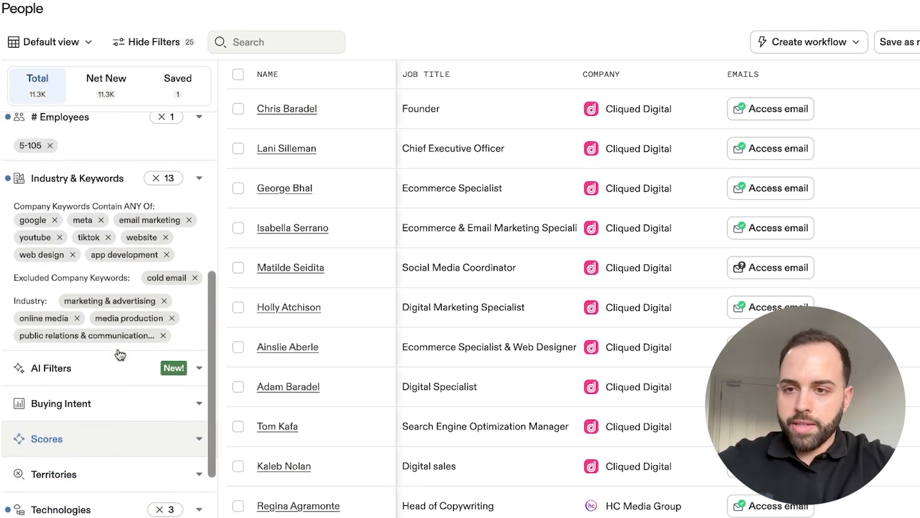
pyautogui.click(199, 216)
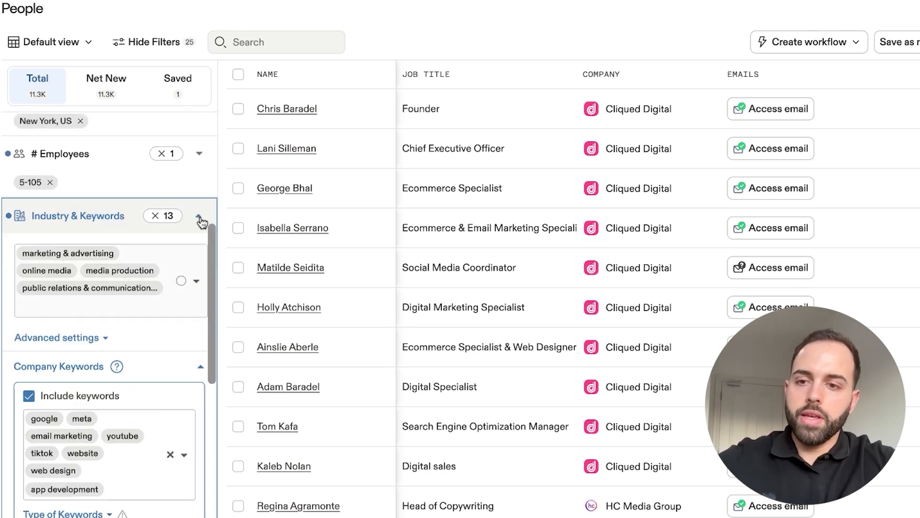
pyautogui.click(71, 260)
pyautogui.click(68, 256)
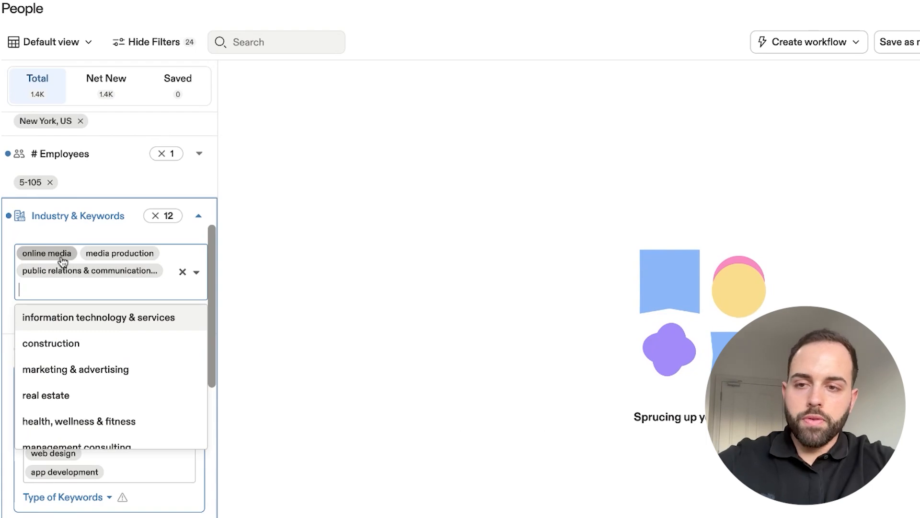
pyautogui.click(62, 259)
pyautogui.click(63, 259)
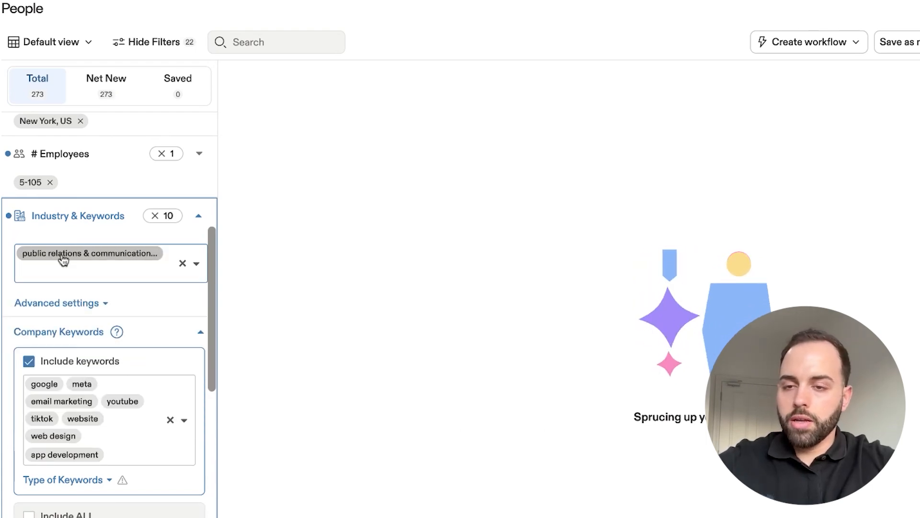
pyautogui.click(63, 259)
pyautogui.click(63, 259)
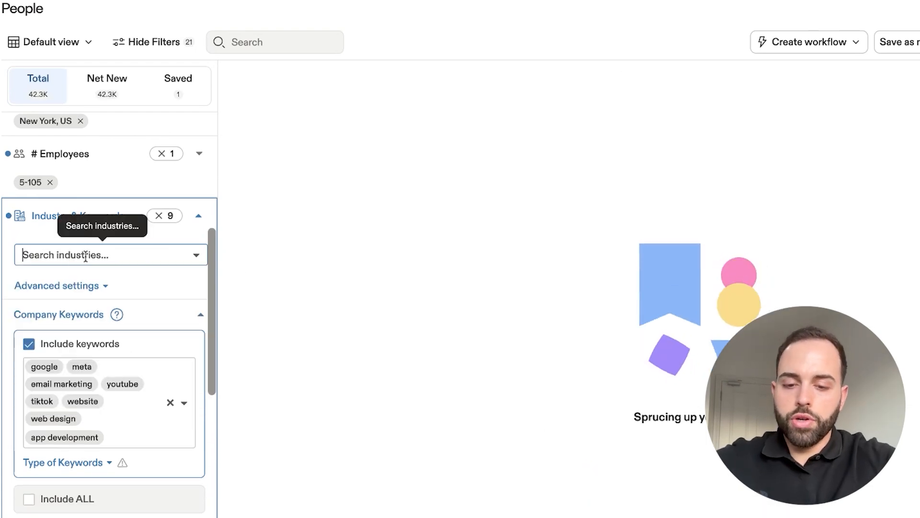
# - Add retail to the industry filter
pyautogui.write('ret')
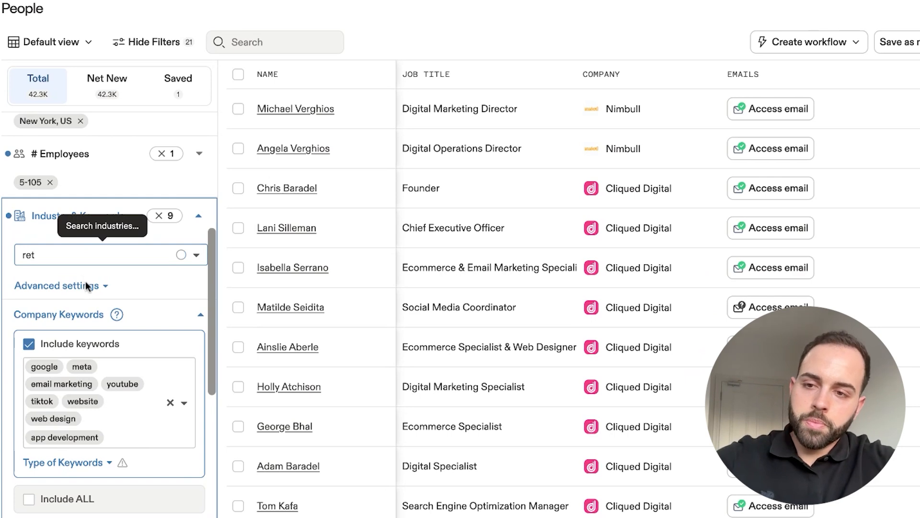
pyautogui.write('a')
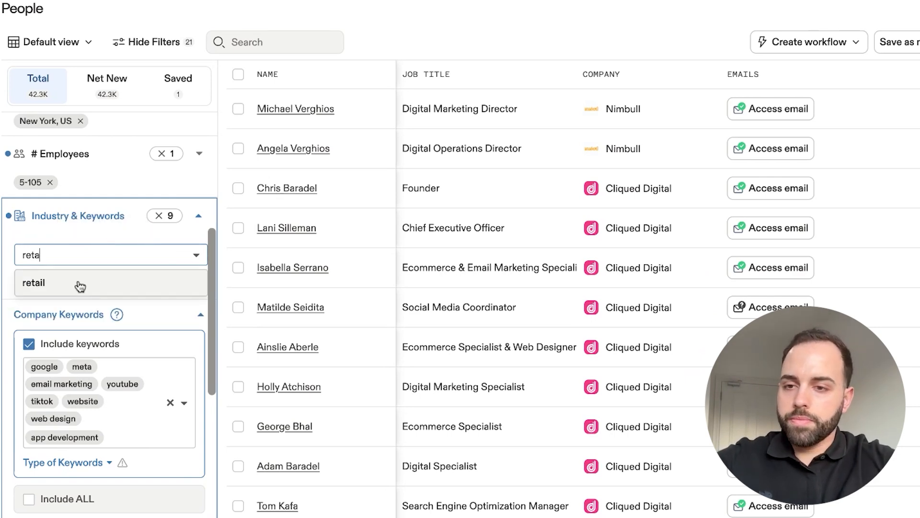
pyautogui.click(80, 286)
# - Clear all the included company keywords
pyautogui.scroll(-1, 115, 328)
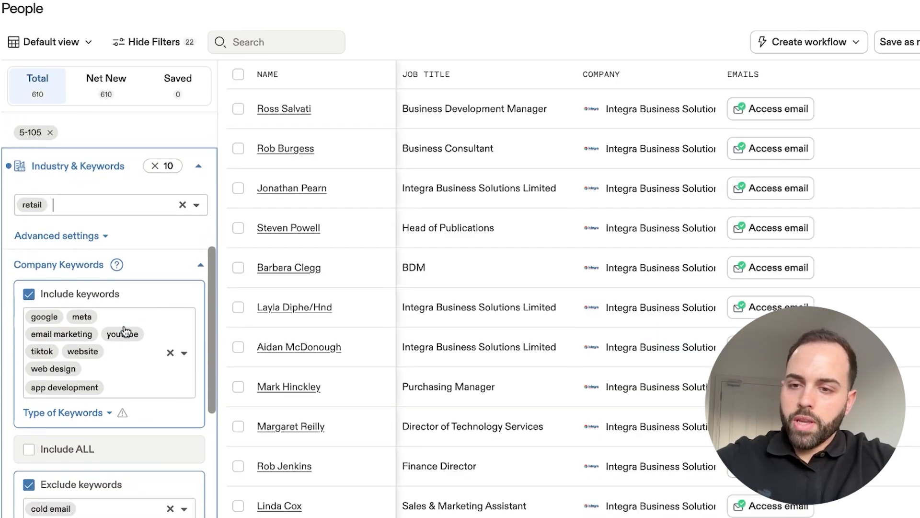
pyautogui.click(89, 381)
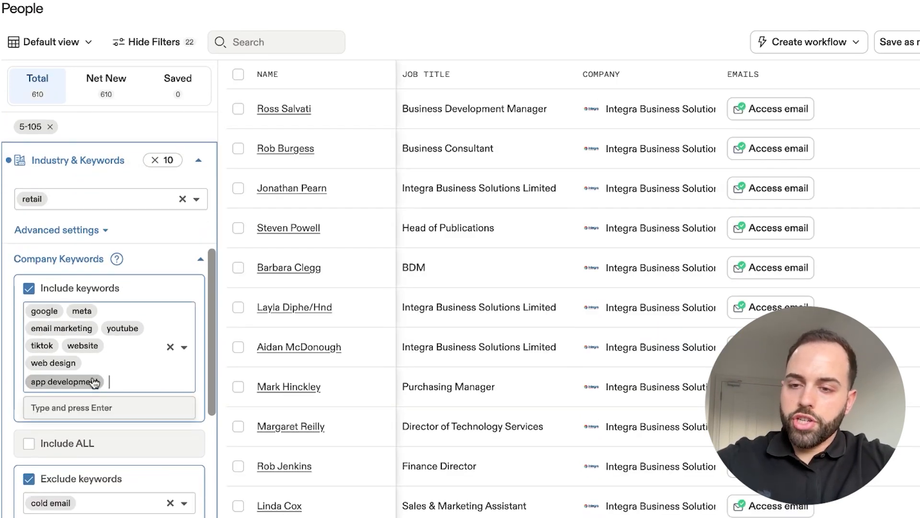
pyautogui.click(172, 347)
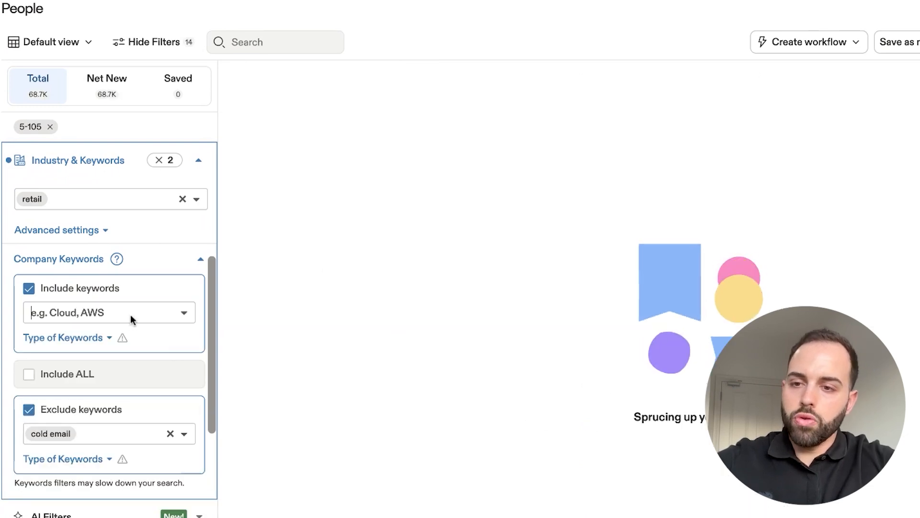
pyautogui.click(117, 314)
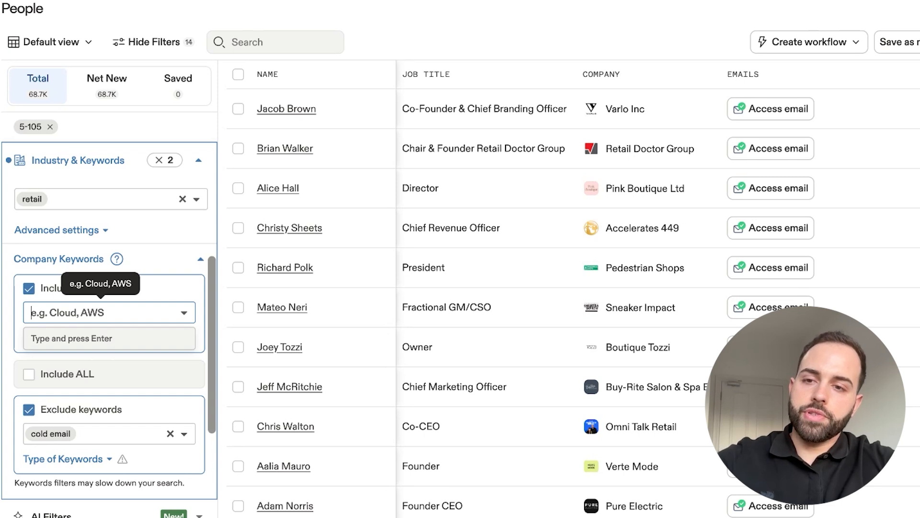
# - Remove cold email from the excluded company keywords
pyautogui.scroll(5, 109, 312)
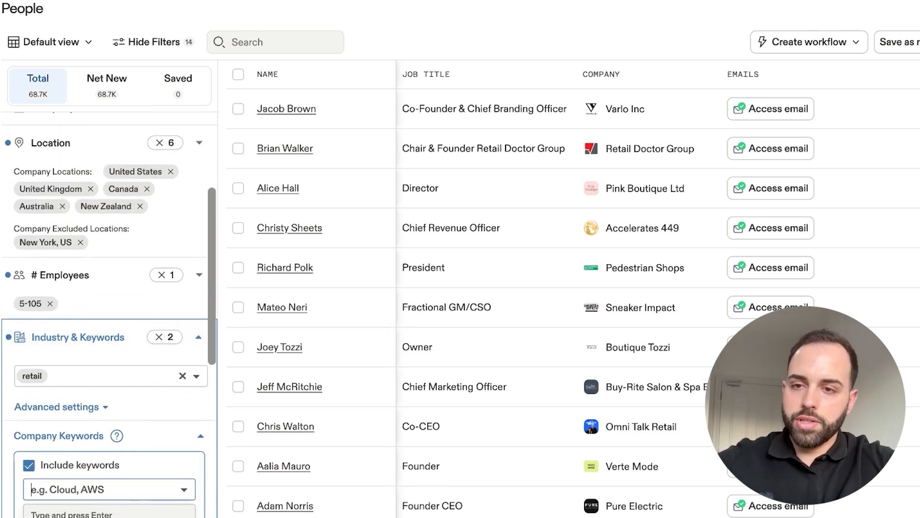
pyautogui.scroll(2, 110, 311)
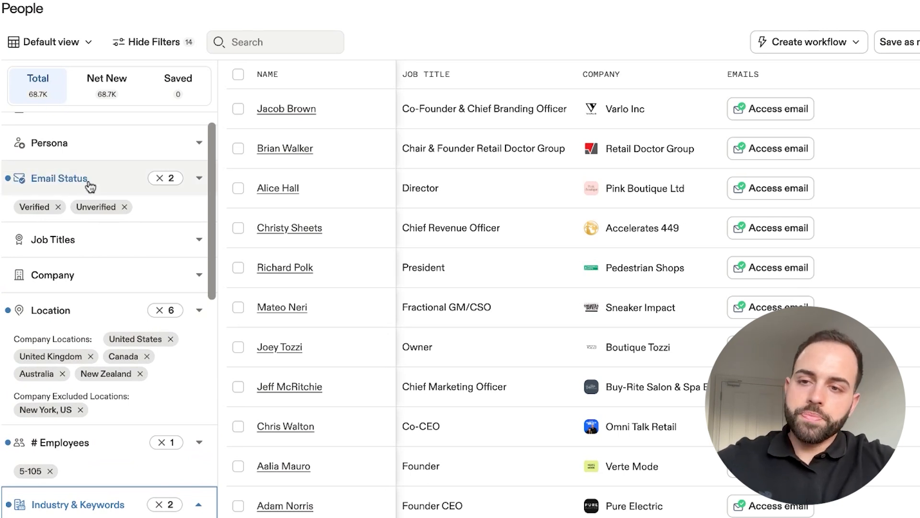
pyautogui.scroll(-6, 91, 182)
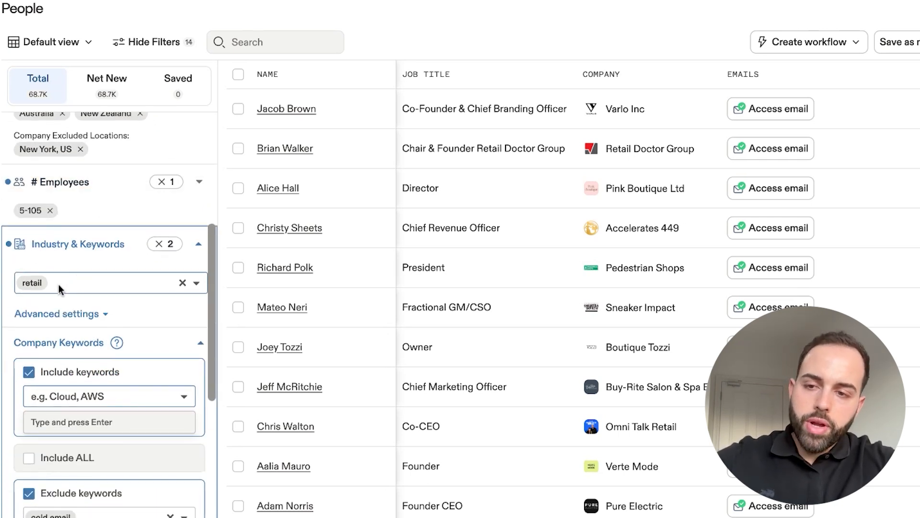
pyautogui.scroll(-2, 59, 283)
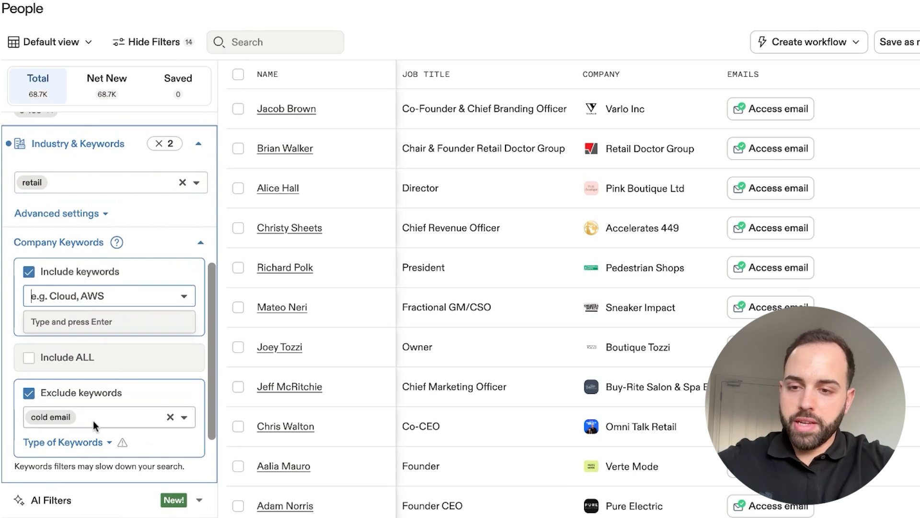
pyautogui.click(36, 417)
pyautogui.click(36, 417)
# - Include the company keywords fashion, apparel, cosmetics, electronics and lifestyle, and collapse the industry and keywords filter
pyautogui.click(91, 297)
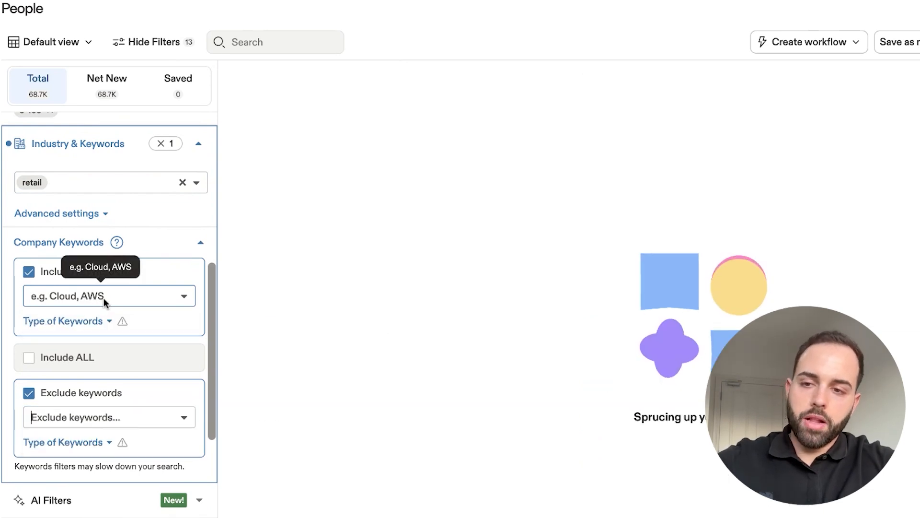
pyautogui.write('fashion')
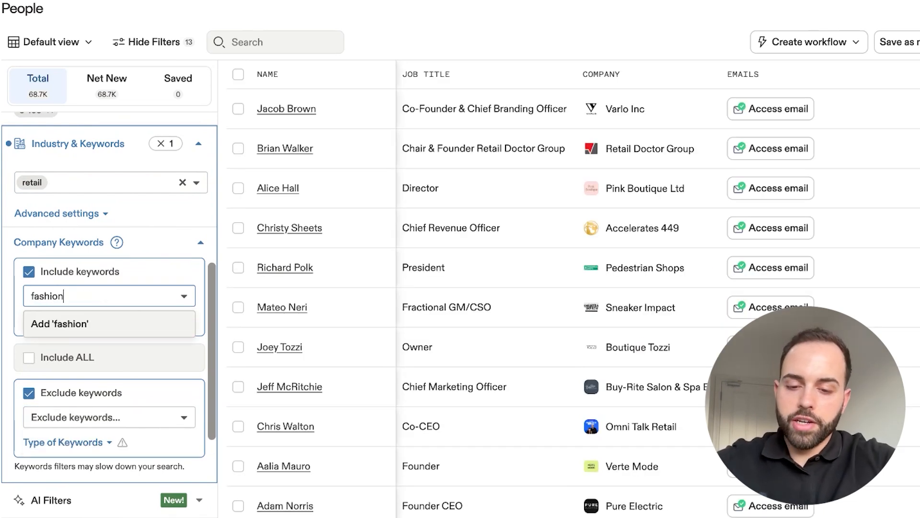
pyautogui.press('Return')
pyautogui.write('apparel')
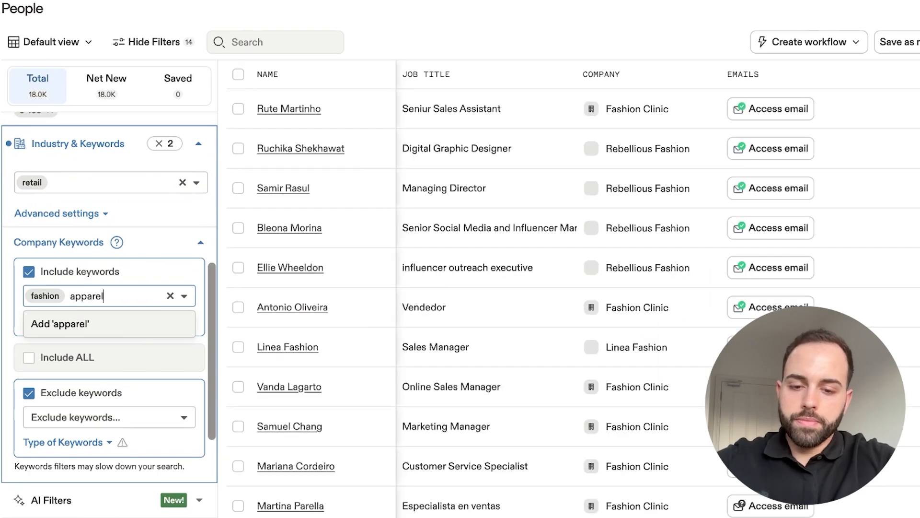
pyautogui.press('Return')
pyautogui.write('cosmetic')
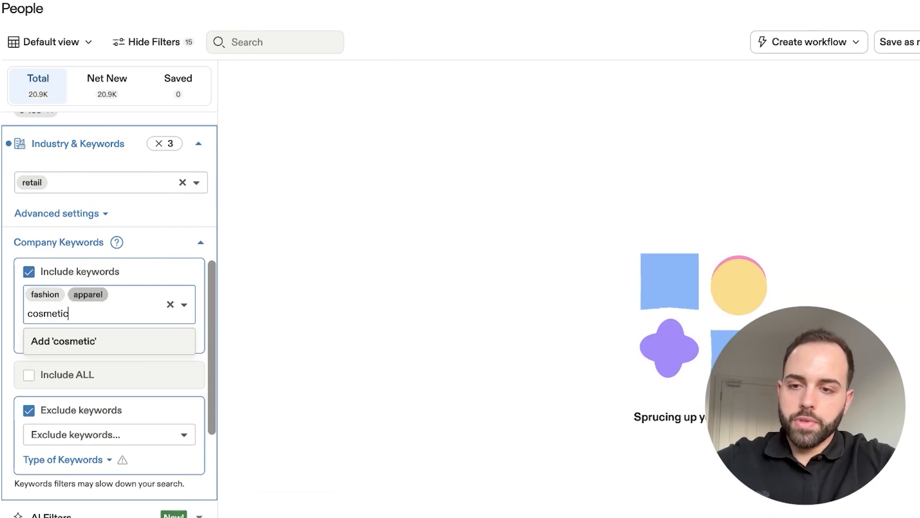
pyautogui.write('s')
pyautogui.press('Return')
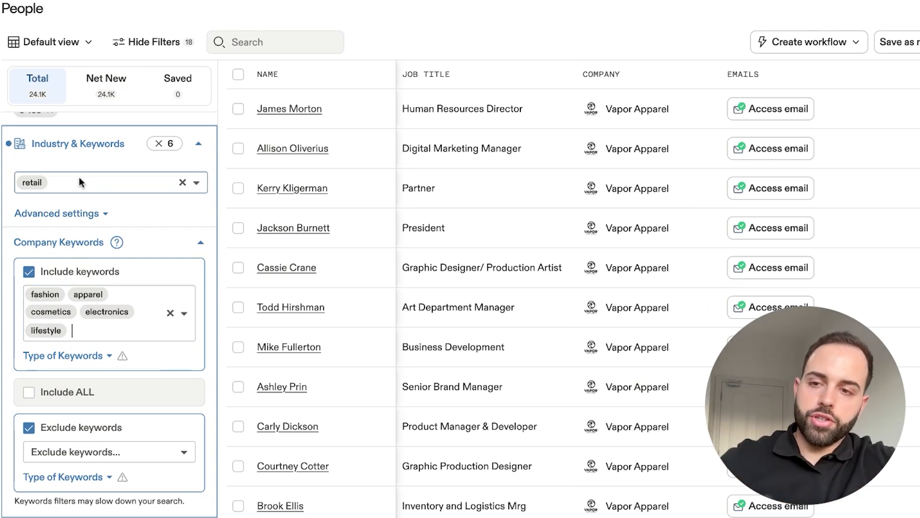
pyautogui.click(201, 147)
# - Review the active email status, location, employee count, industry, keyword and technology filters and the people listed for them
pyautogui.scroll(5, 152, 308)
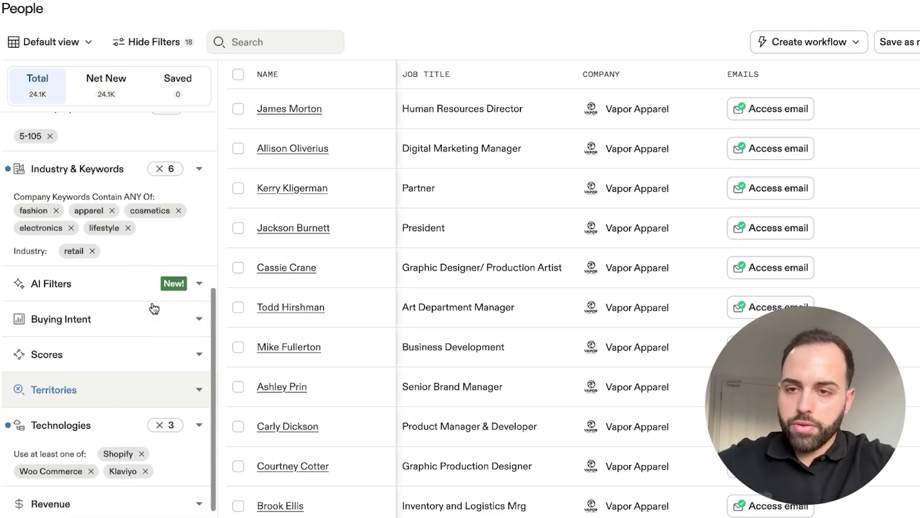
pyautogui.scroll(4, 152, 308)
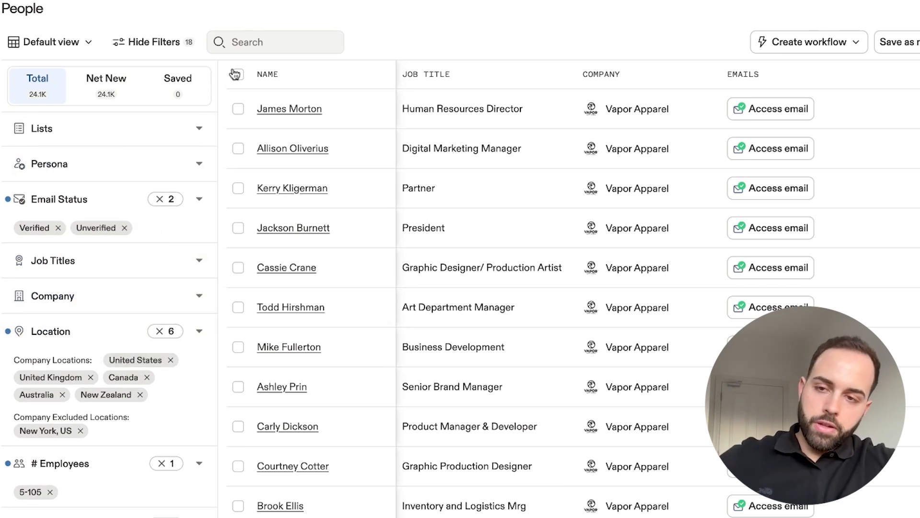
pyautogui.scroll(-3, 156, 152)
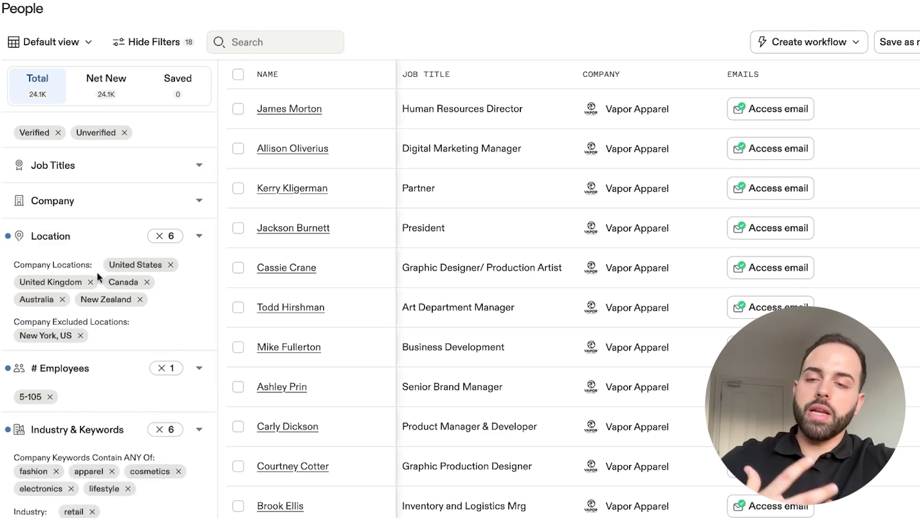
pyautogui.scroll(-2, 116, 282)
pyautogui.scroll(-1, 117, 284)
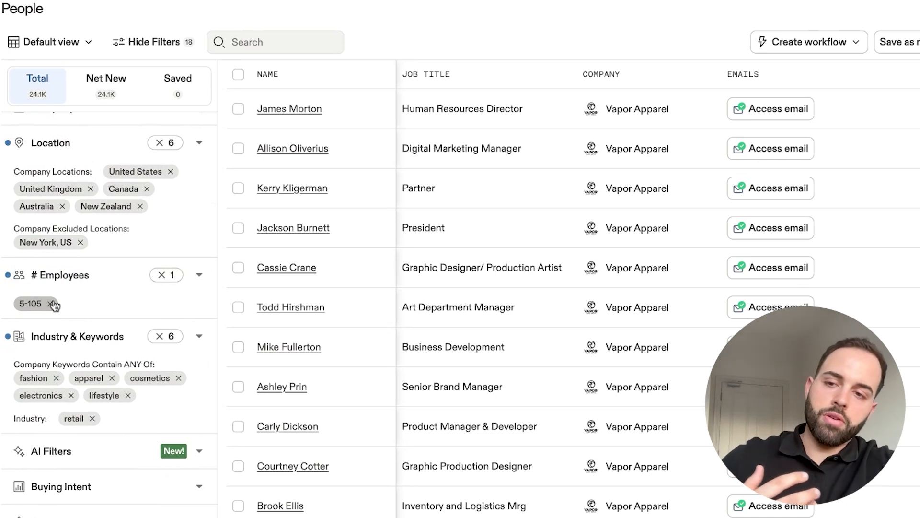
pyautogui.scroll(-3, 54, 302)
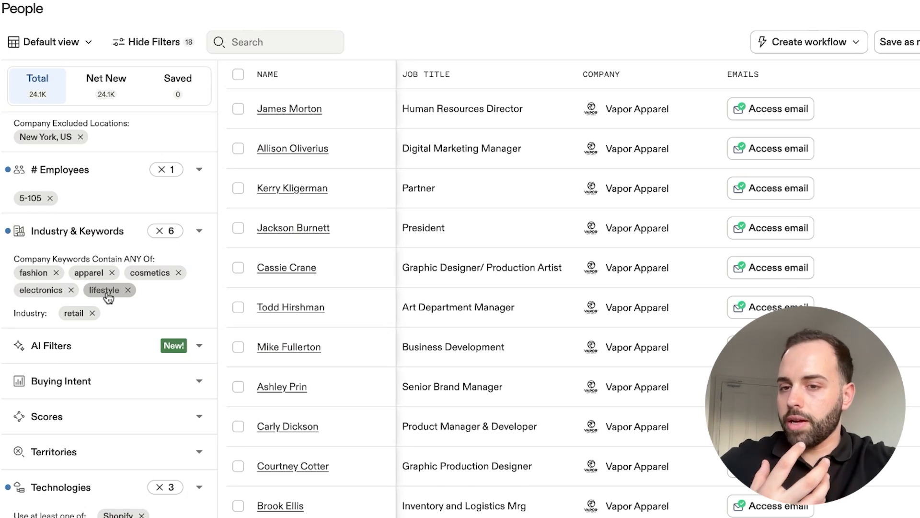
pyautogui.scroll(-3, 107, 312)
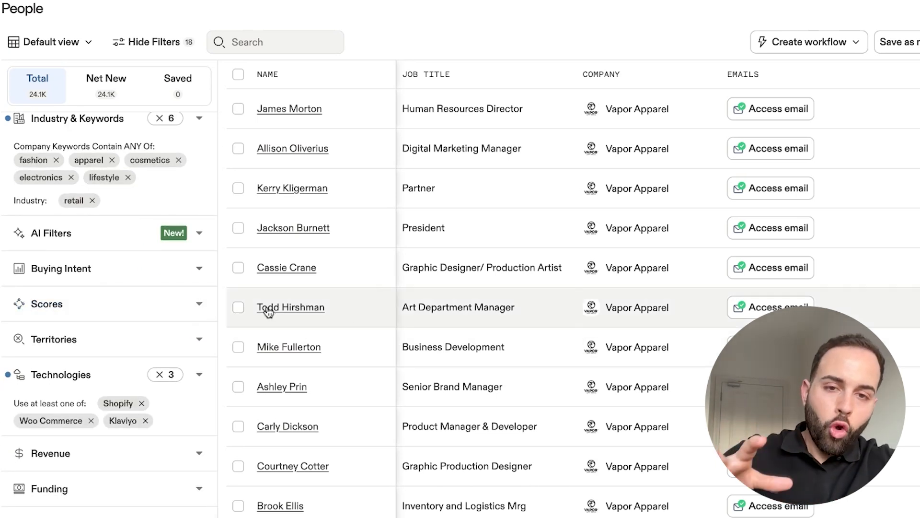
pyautogui.scroll(-2, 574, 309)
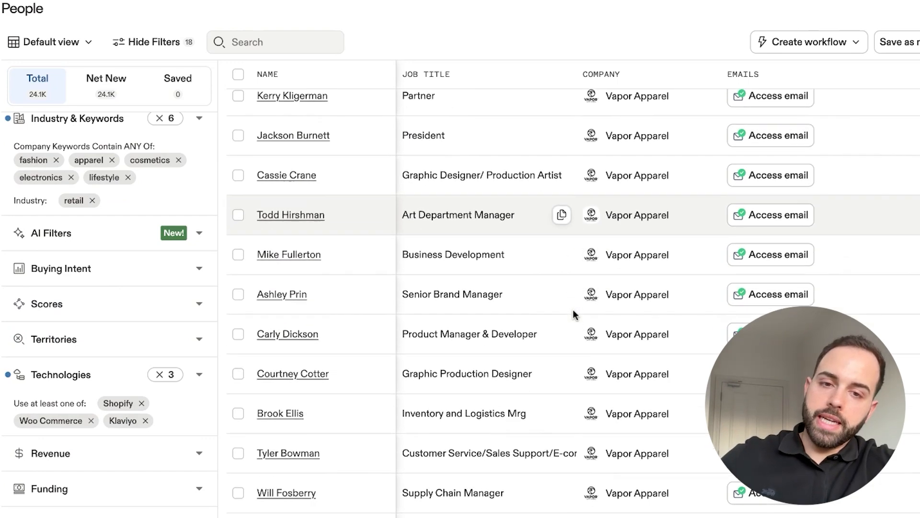
# - Look through the job titles and companies of the people matching the retail company keyword filters
pyautogui.scroll(-5, 599, 424)
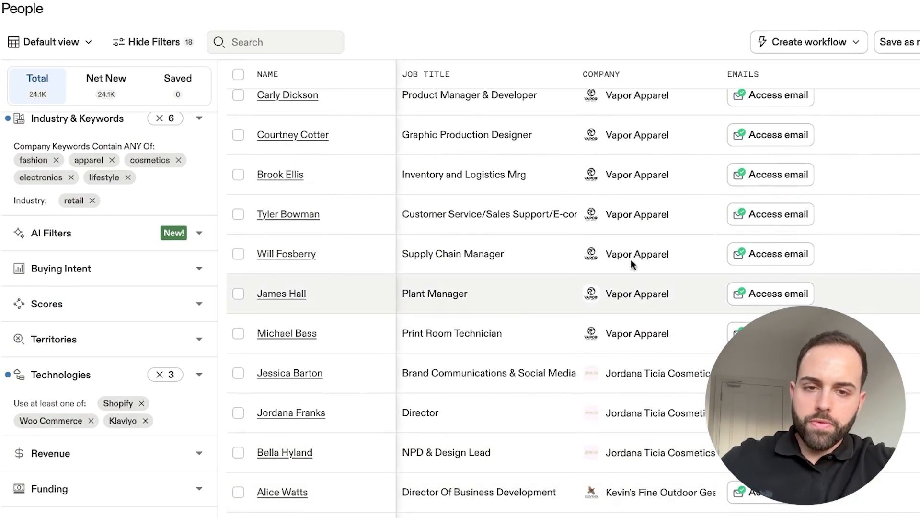
pyautogui.scroll(-2, 628, 283)
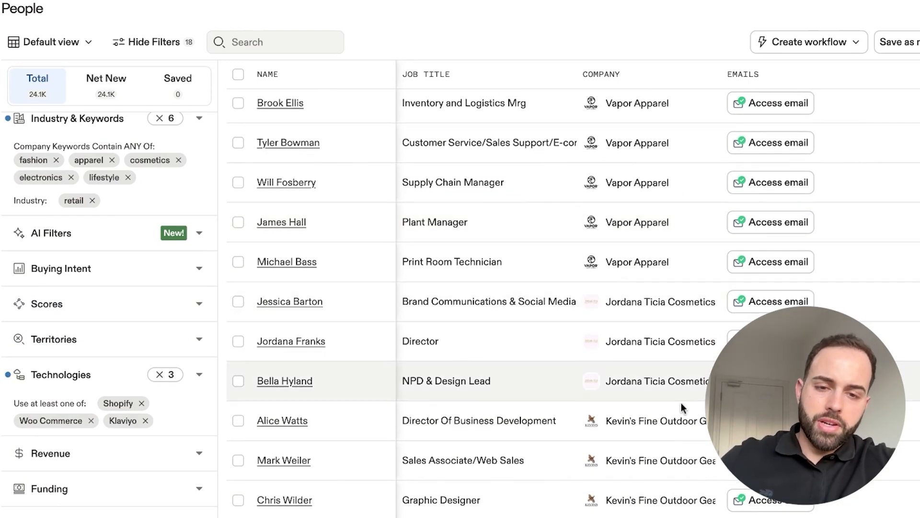
pyautogui.scroll(-1, 680, 387)
pyautogui.scroll(-1, 680, 386)
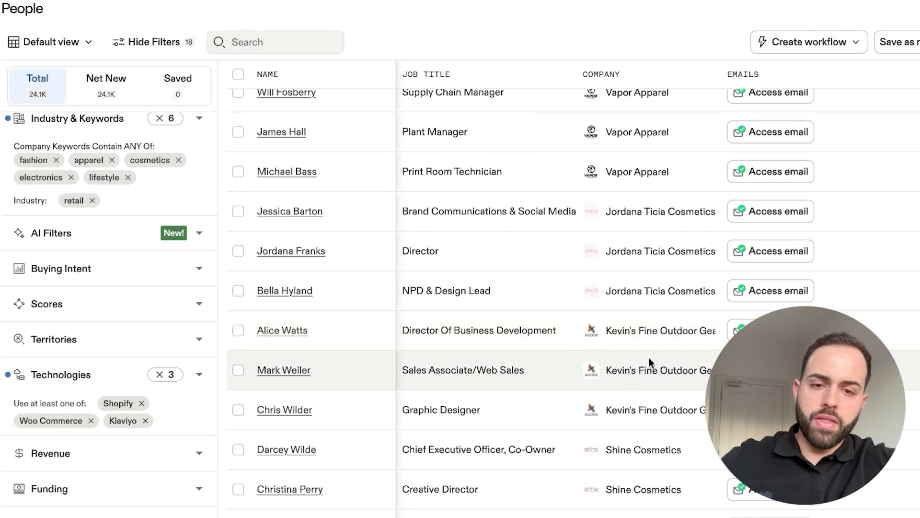
pyautogui.scroll(-1, 630, 421)
# - Include the job titles ceo and founder in the people filters
pyautogui.scroll(10, 144, 270)
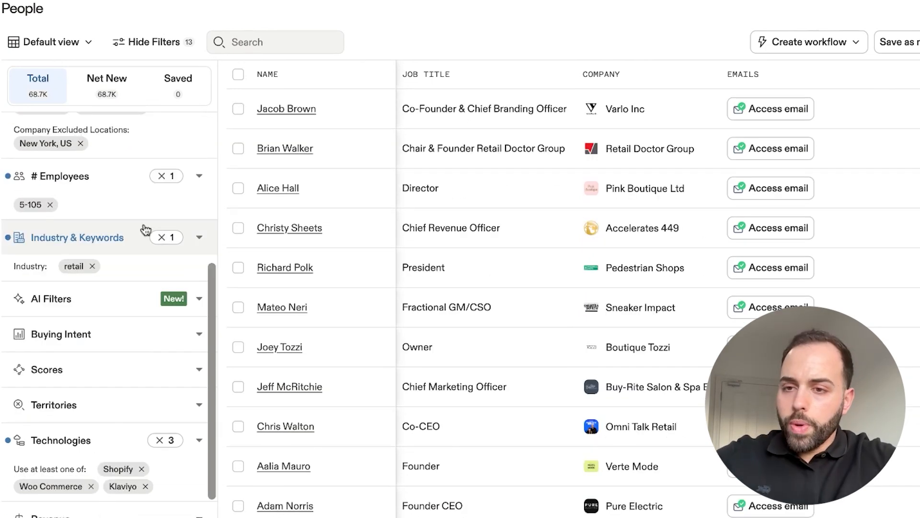
pyautogui.scroll(3, 144, 230)
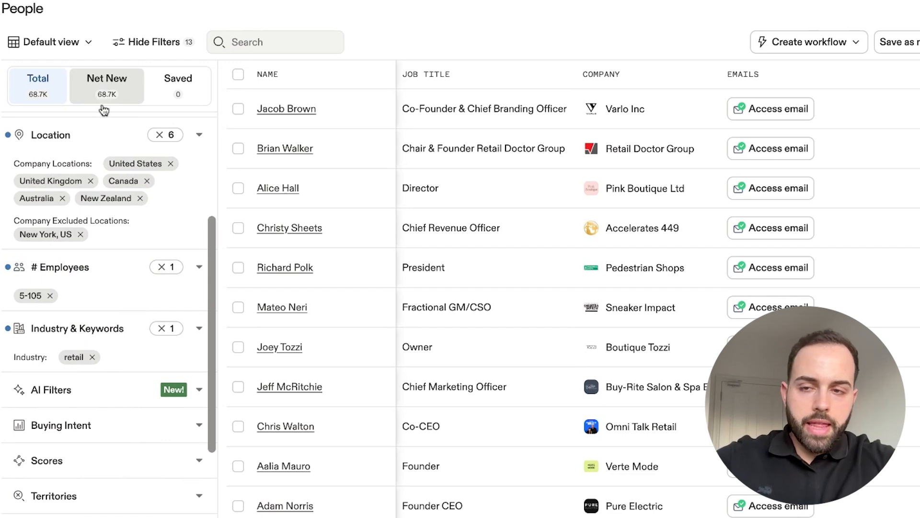
pyautogui.scroll(5, 120, 230)
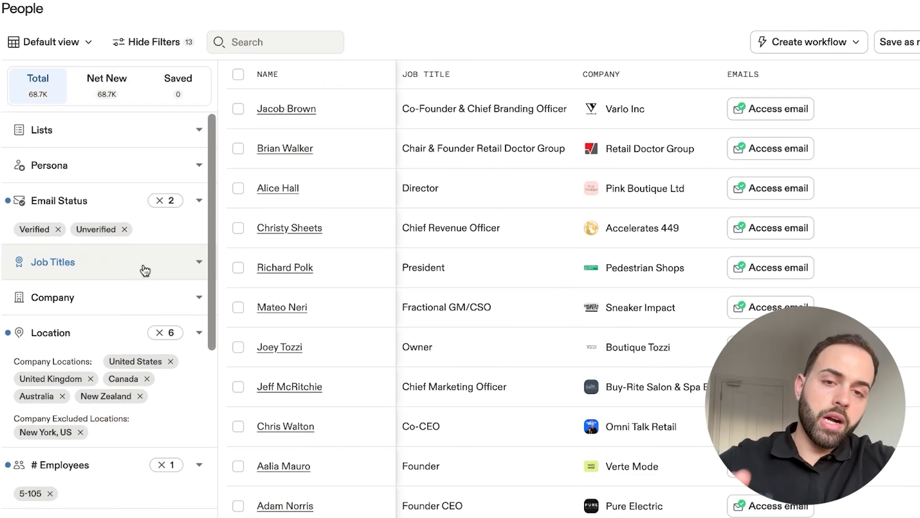
pyautogui.click(144, 267)
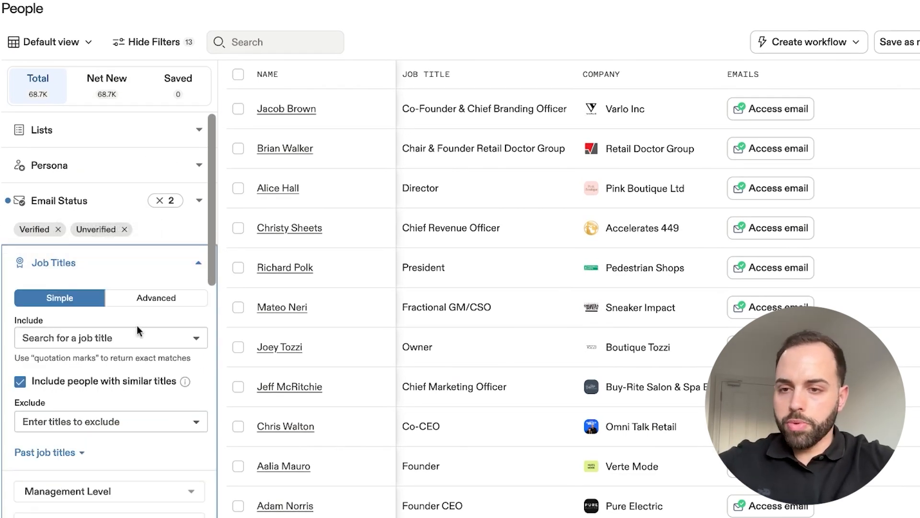
pyautogui.scroll(-2, 137, 325)
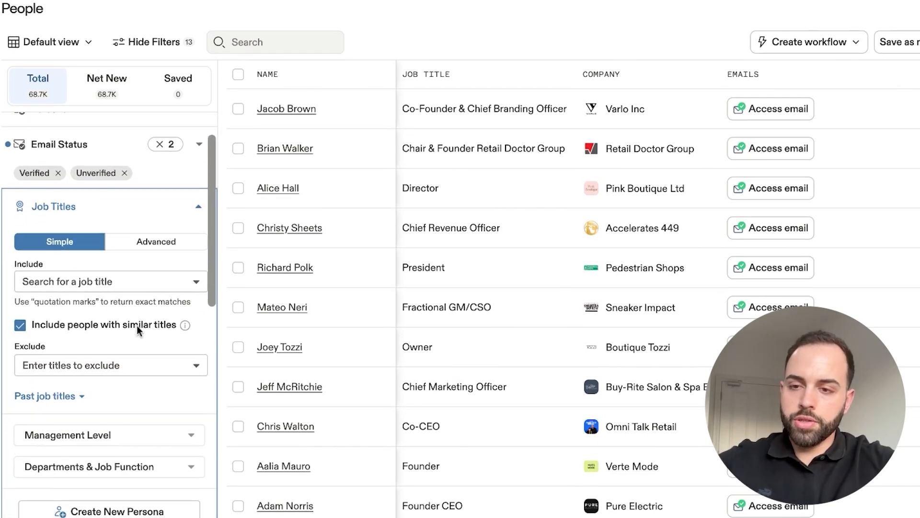
pyautogui.click(107, 282)
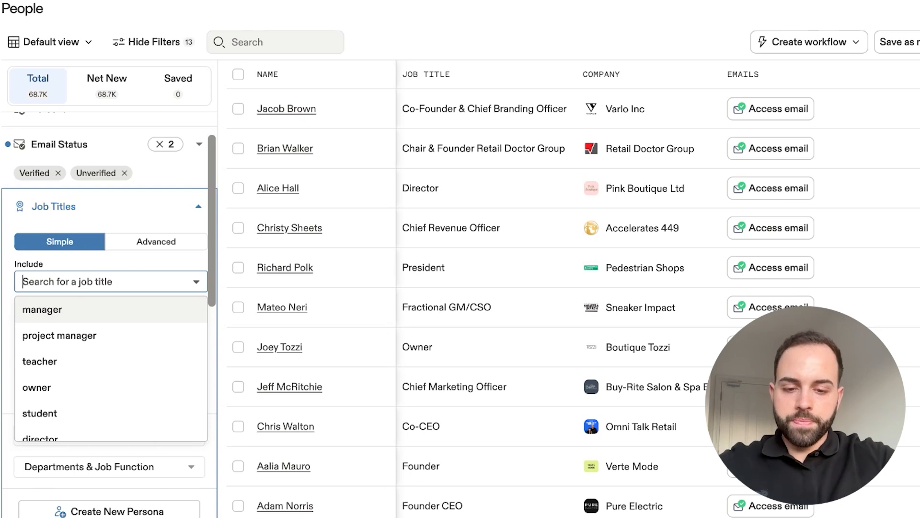
pyautogui.write('ceo')
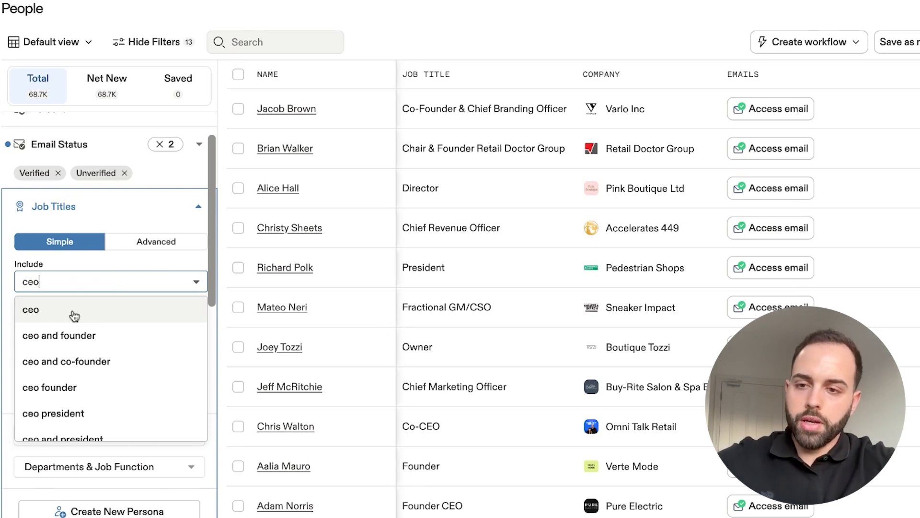
pyautogui.click(74, 316)
pyautogui.write('founder')
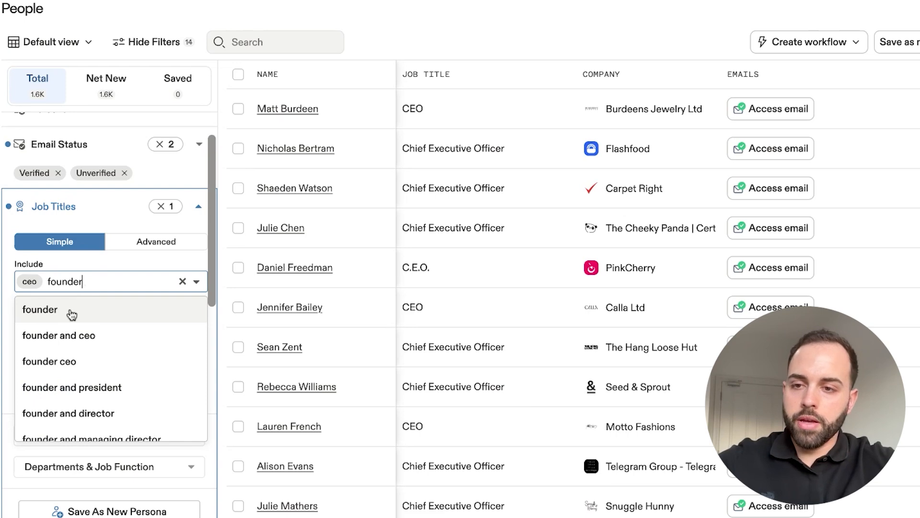
pyautogui.click(76, 308)
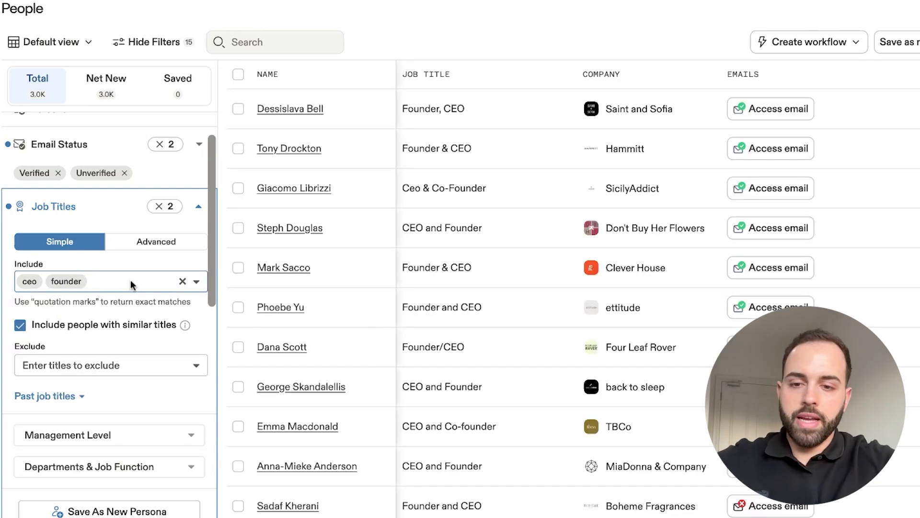
# - Add owner, president and partner to the included job titles
pyautogui.write('owner')
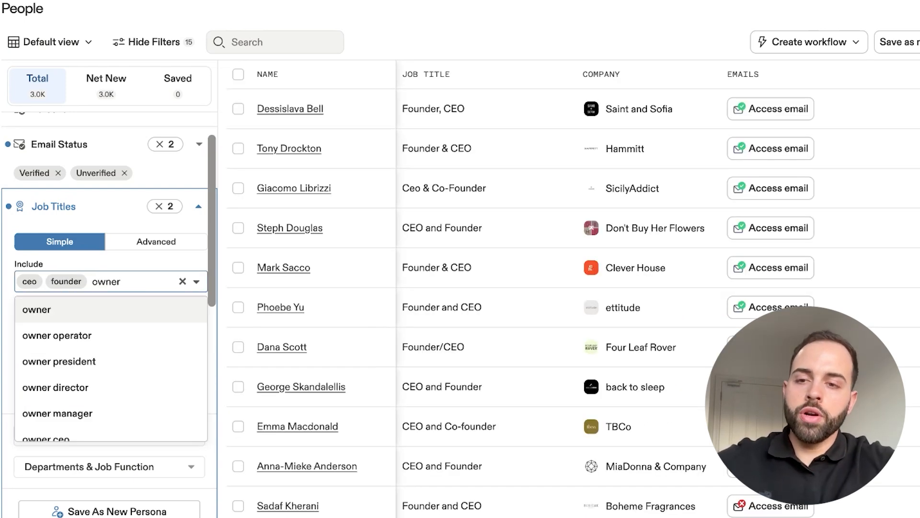
pyautogui.press('Return')
pyautogui.write('president')
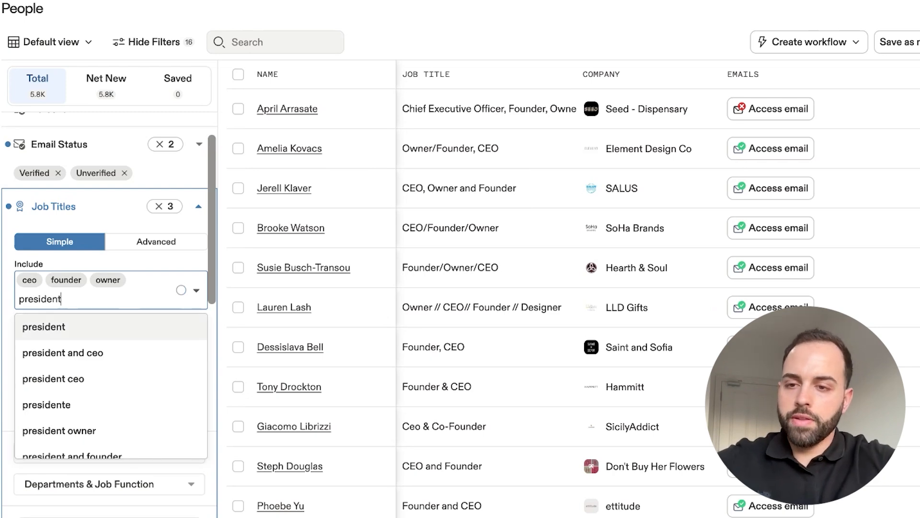
pyautogui.press('Return')
pyautogui.write('partner')
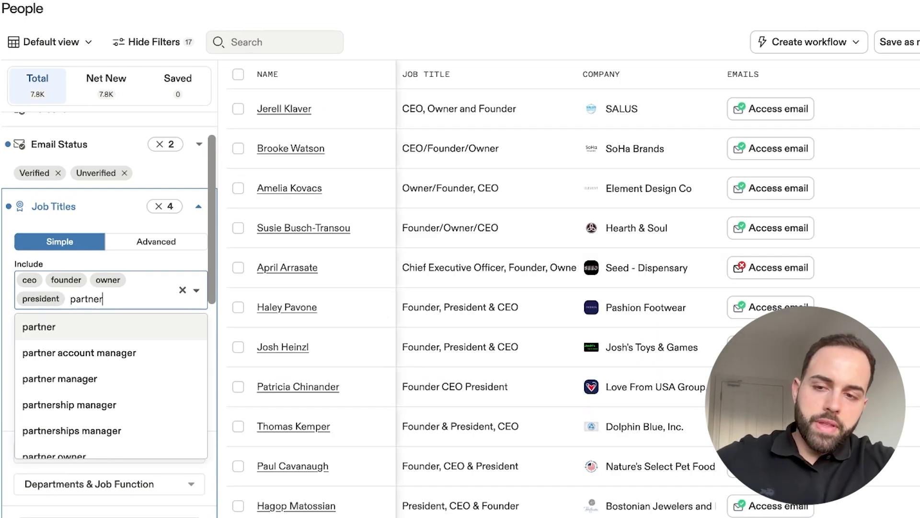
pyautogui.press('Return')
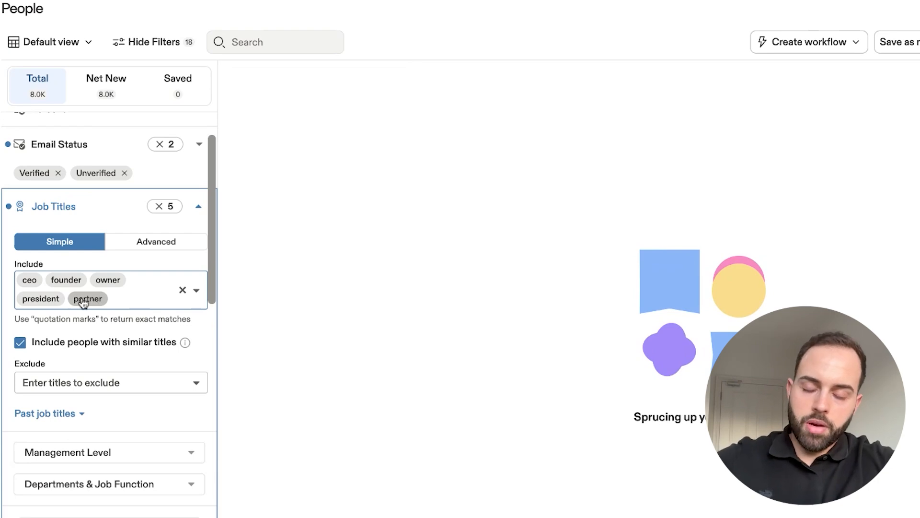
# - Examine the job titles and companies of the people listed for the ceo, founder, owner, president and partner titles
pyautogui.scroll(-3, 474, 276)
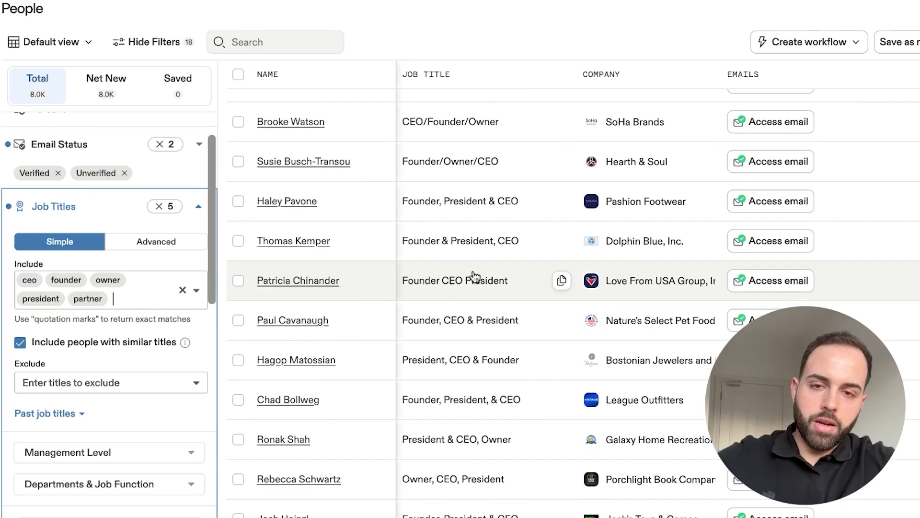
pyautogui.scroll(-3, 474, 273)
pyautogui.scroll(-1, 474, 274)
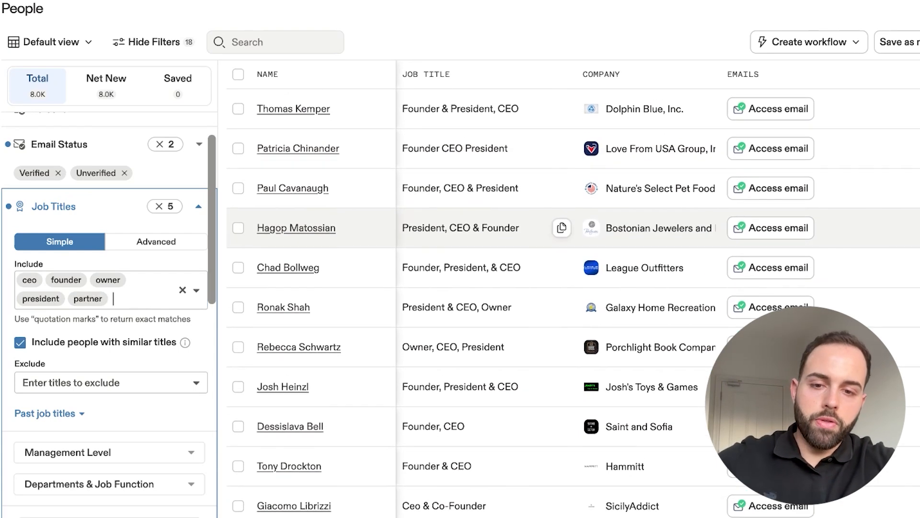
pyautogui.scroll(2, 474, 273)
pyautogui.scroll(5, 474, 274)
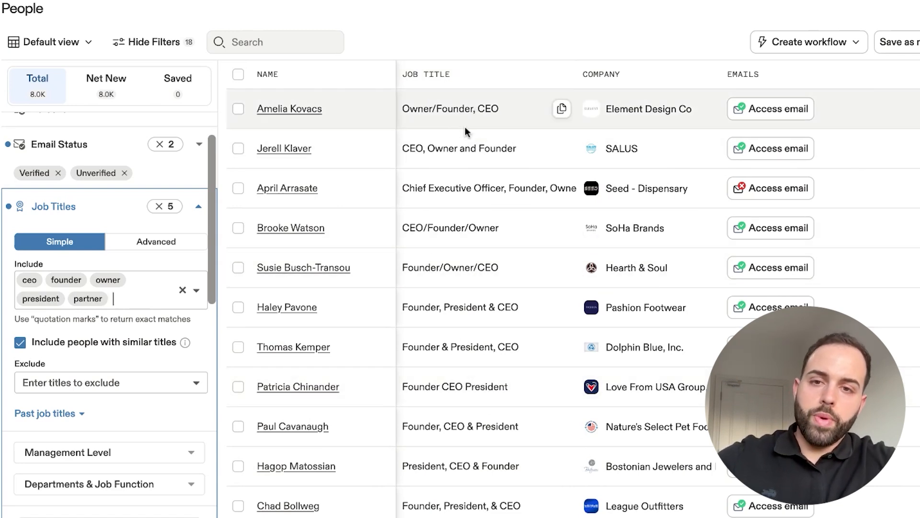
pyautogui.scroll(-2, 506, 204)
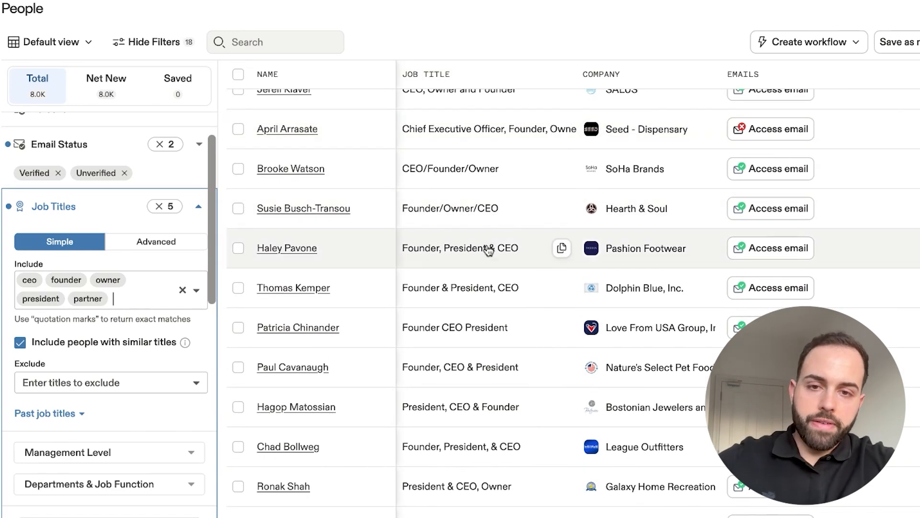
pyautogui.scroll(-6, 493, 265)
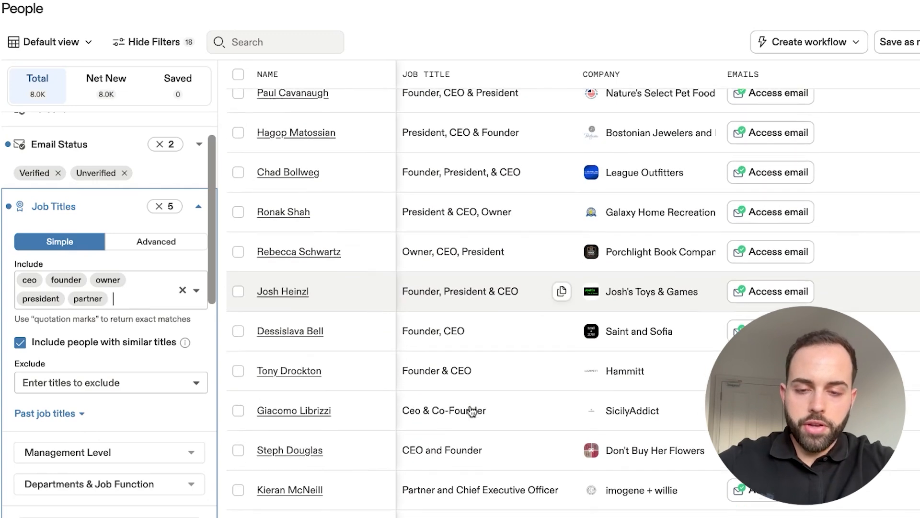
pyautogui.scroll(-1, 471, 411)
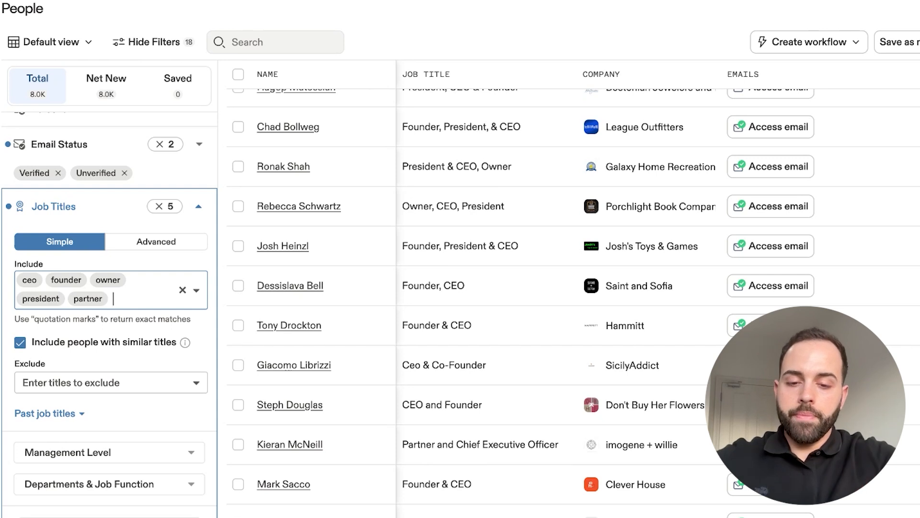
# - Add vp of marketing, head of marketing and director of marketing to the included job titles
pyautogui.write('vp')
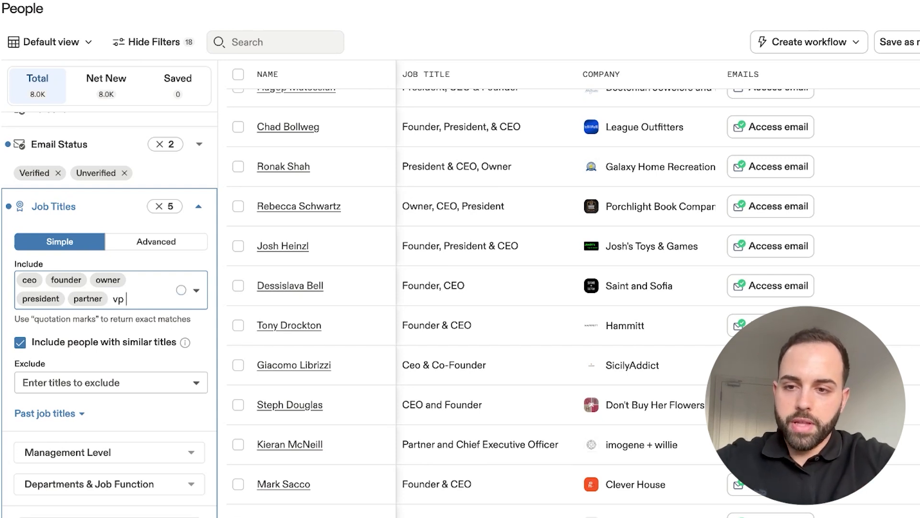
pyautogui.write(' of marketing')
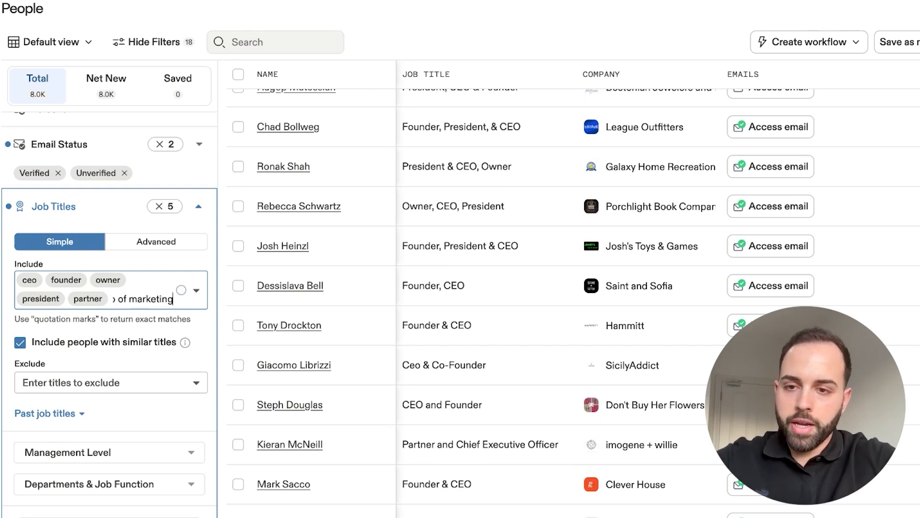
pyautogui.write(' head of marketing')
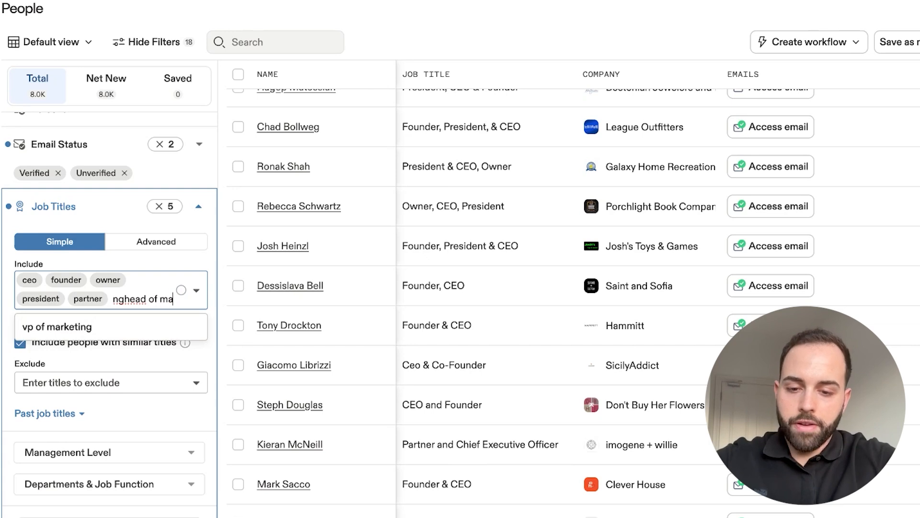
pyautogui.press('Return')
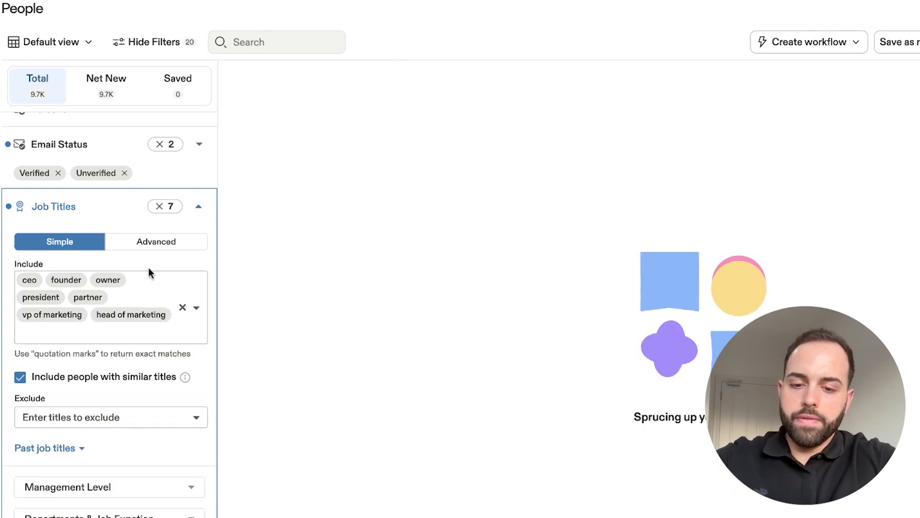
pyautogui.write('director of ma')
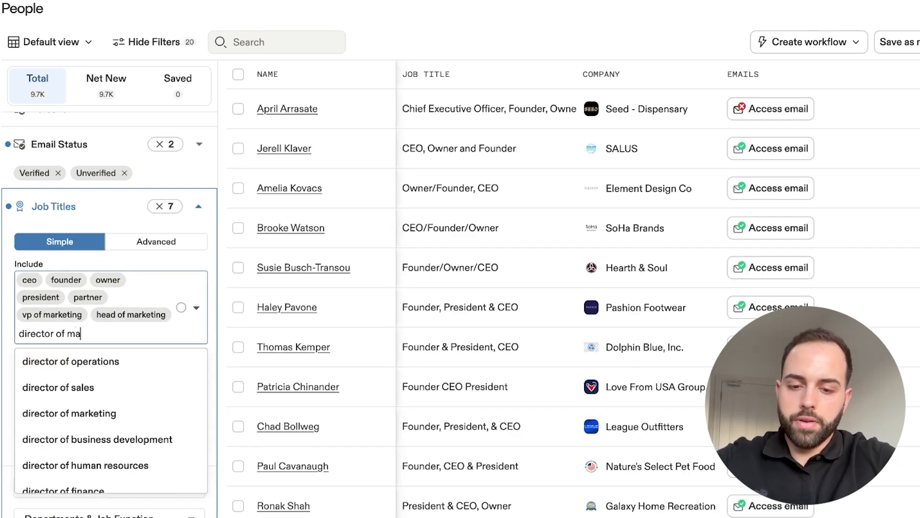
pyautogui.write('rketing')
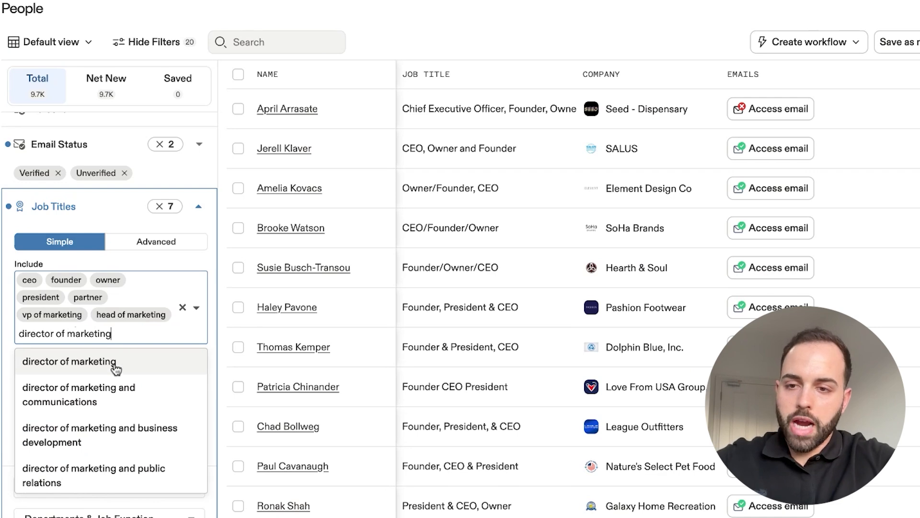
pyautogui.press('Return')
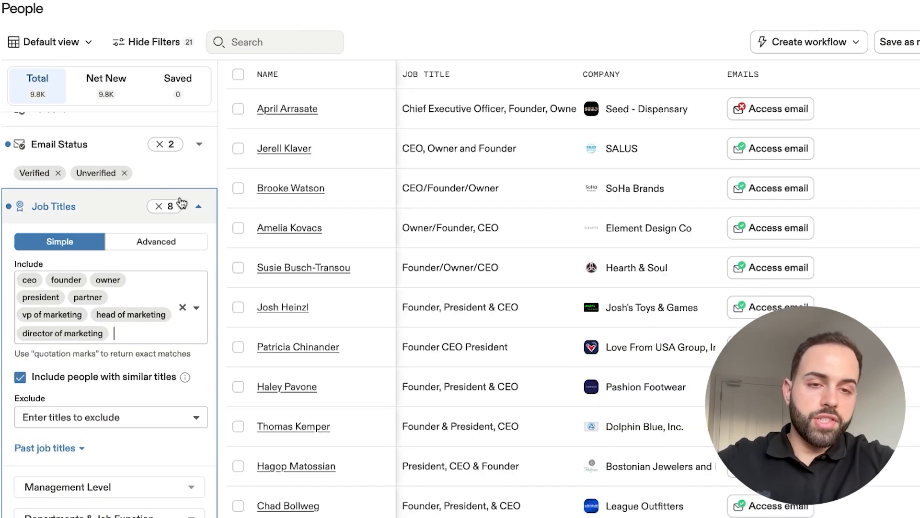
# - Add vp of sales, head of sales and director of sales to the included job titles
pyautogui.write('vp of')
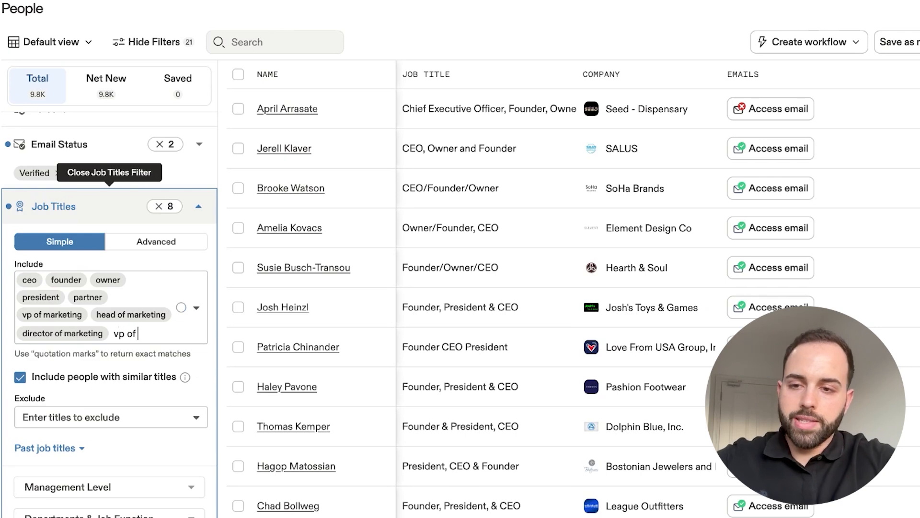
pyautogui.write(' sales')
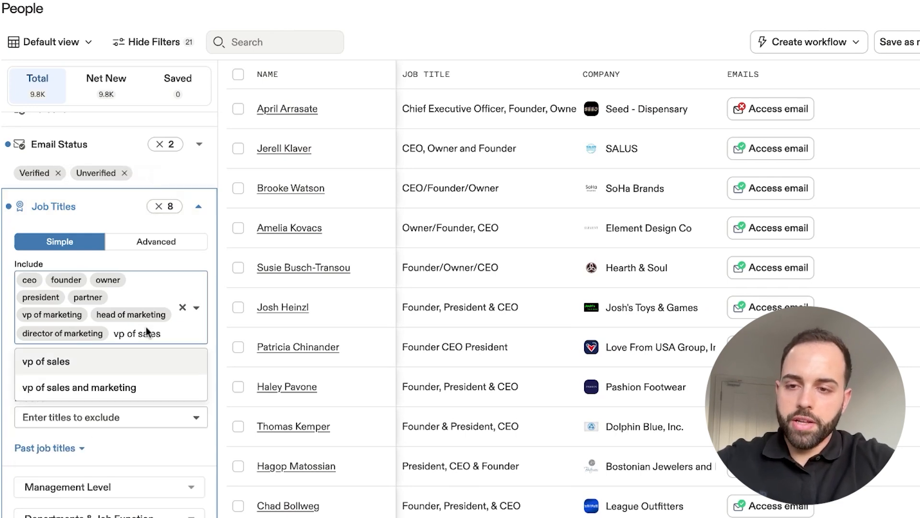
pyautogui.click(133, 362)
pyautogui.write('head of sales')
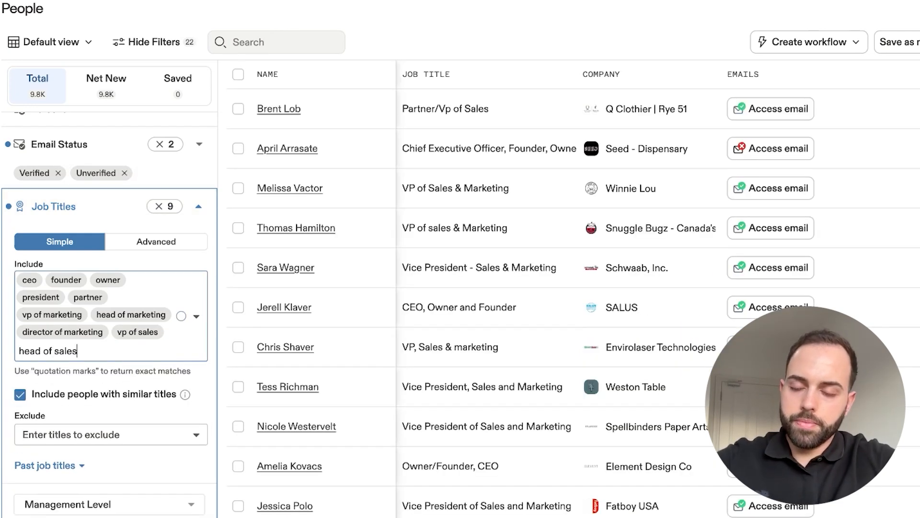
pyautogui.click(119, 383)
pyautogui.write('director of sales')
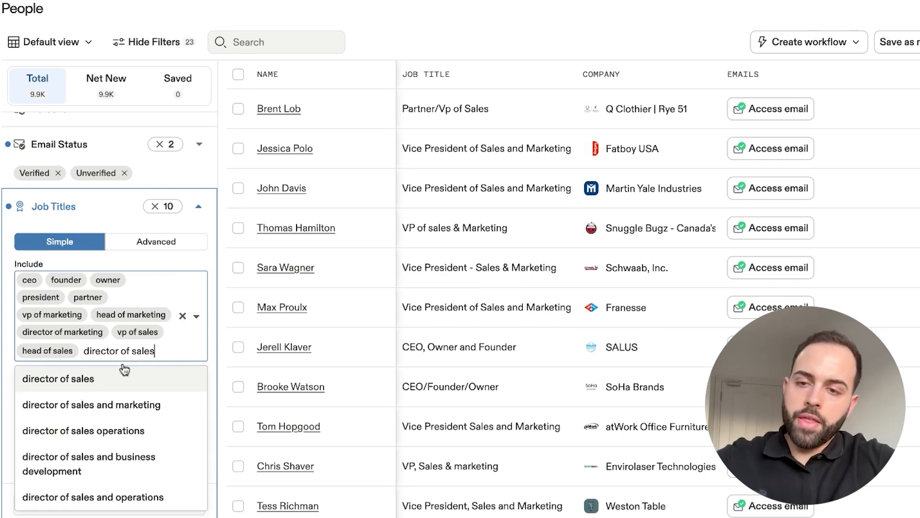
pyautogui.click(81, 381)
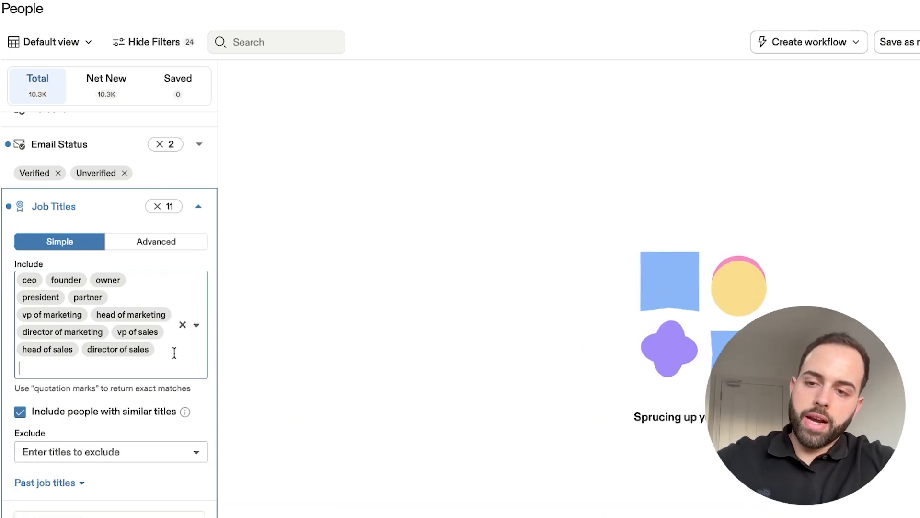
# - Add growth to the included job titles, look over the matching people and collapse the job titles filter
pyautogui.write('growth')
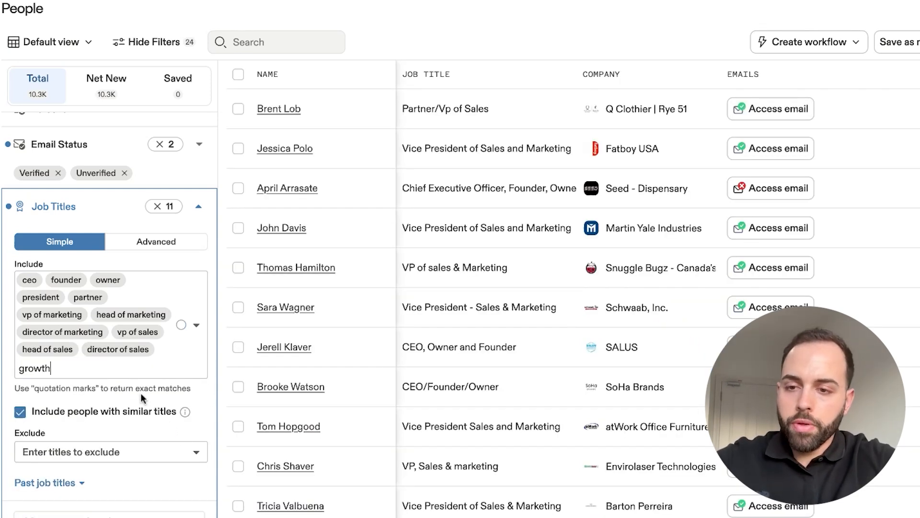
pyautogui.click(99, 396)
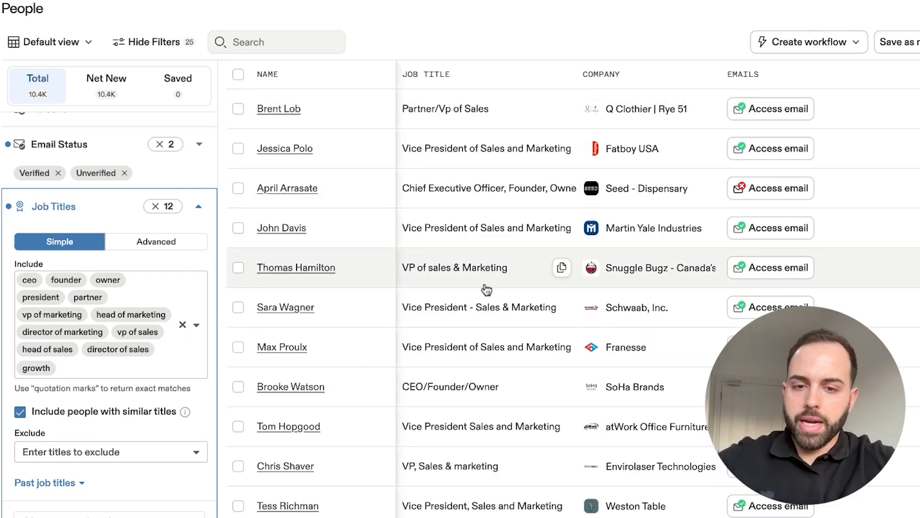
pyautogui.scroll(-3, 484, 297)
pyautogui.scroll(-4, 484, 297)
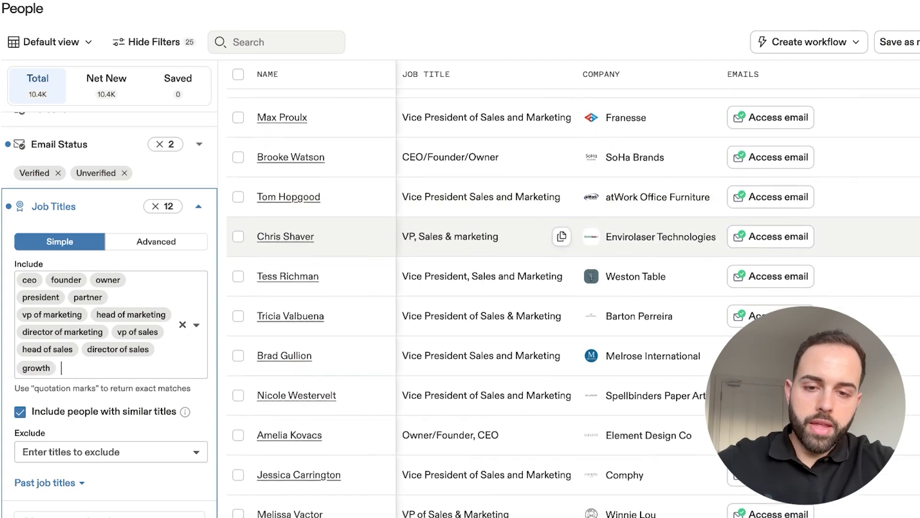
pyautogui.scroll(-4, 484, 278)
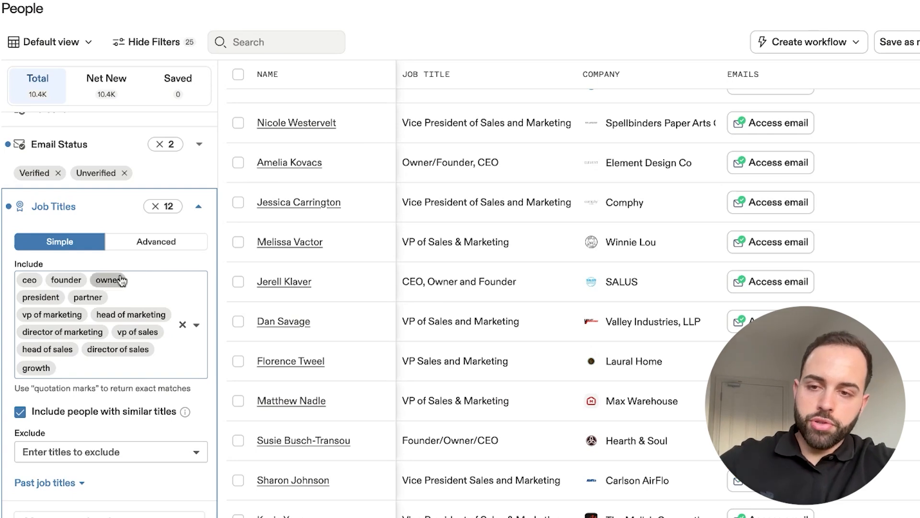
pyautogui.scroll(-1, 201, 242)
pyautogui.click(198, 188)
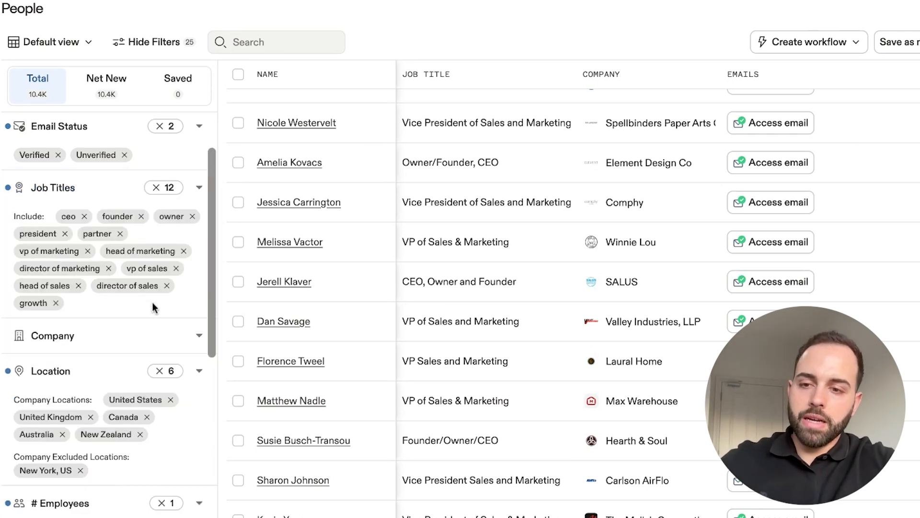
# - Clear all included job titles from the job titles filter
pyautogui.scroll(-5, 154, 304)
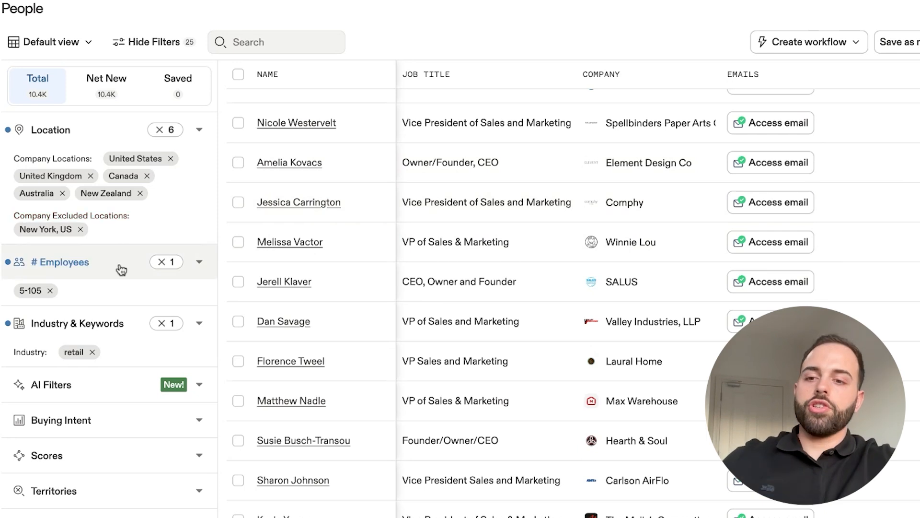
pyautogui.scroll(5, 104, 362)
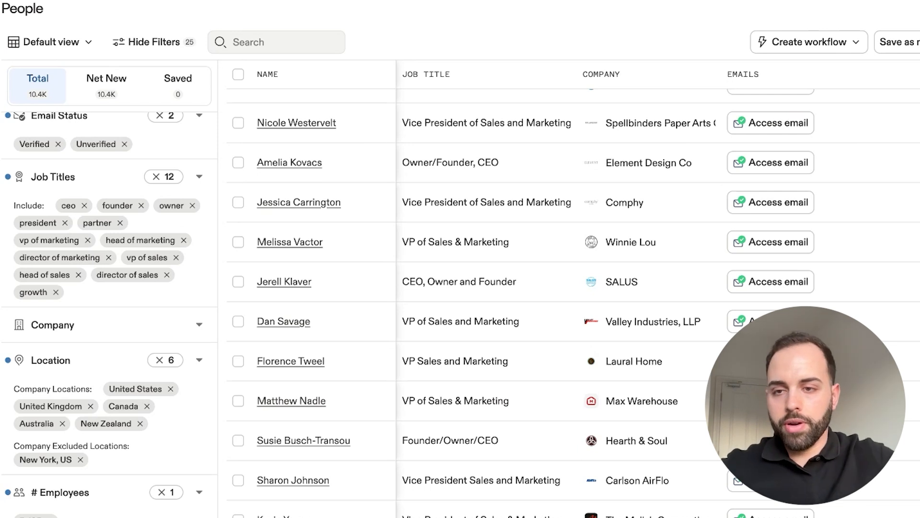
pyautogui.scroll(1, 201, 199)
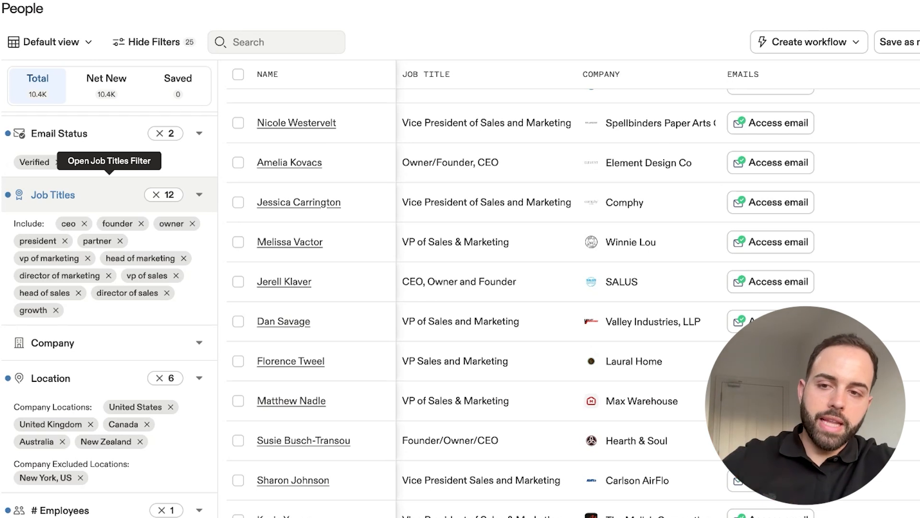
pyautogui.click(120, 194)
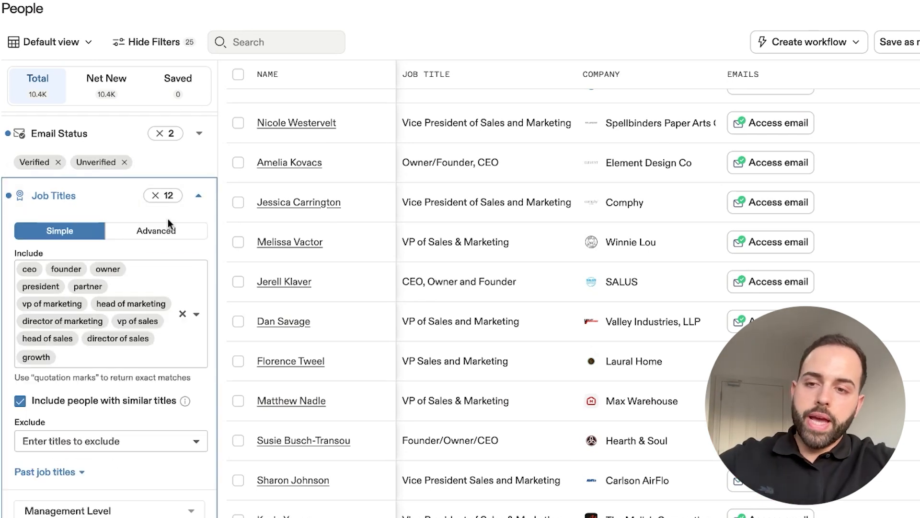
pyautogui.click(185, 317)
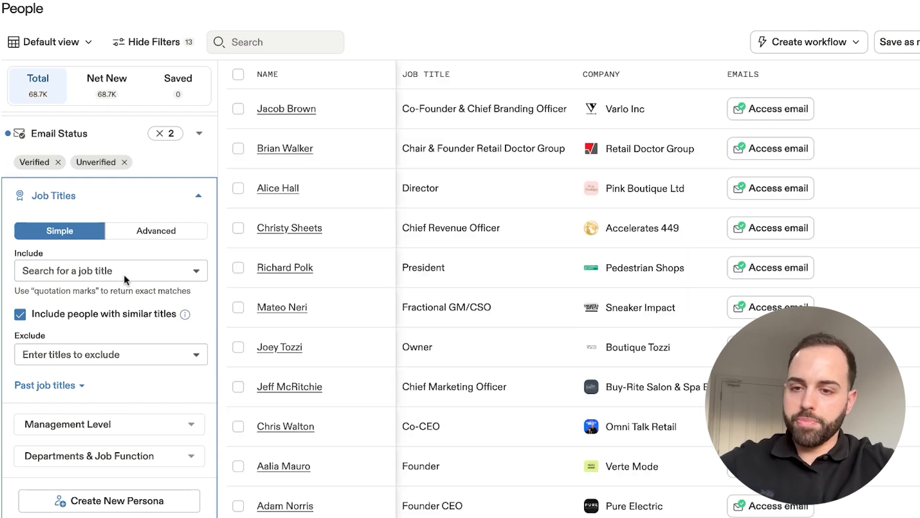
# - Filter the management level to Owner, Founder, C suite, Partner, Vp, Head and Director
pyautogui.scroll(-2, 122, 402)
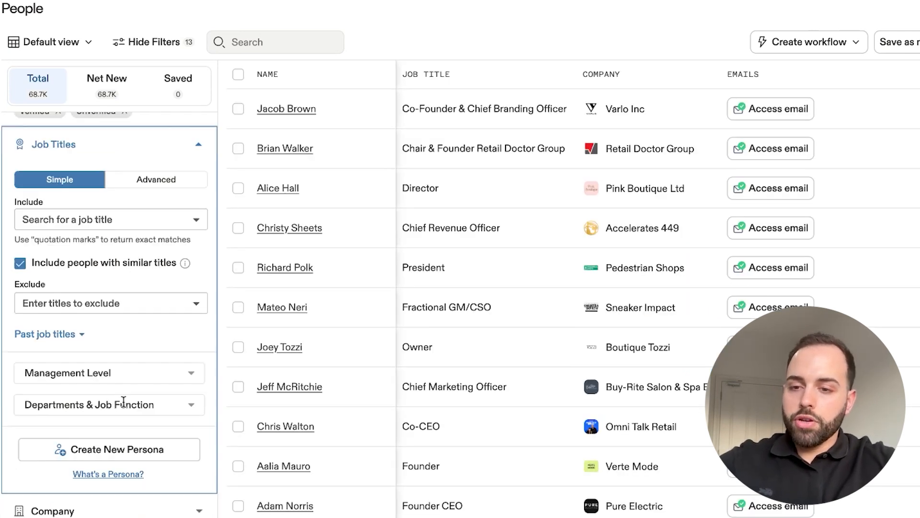
pyautogui.click(133, 378)
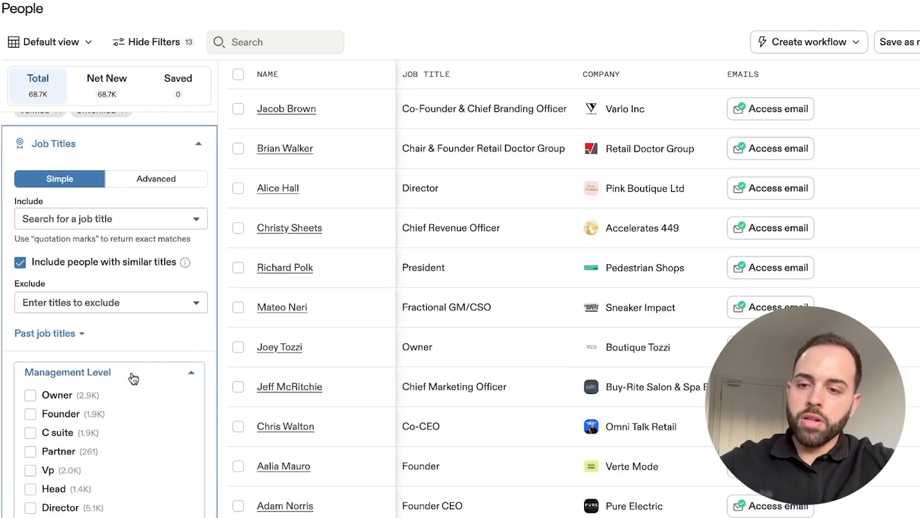
pyautogui.click(129, 376)
pyautogui.click(127, 404)
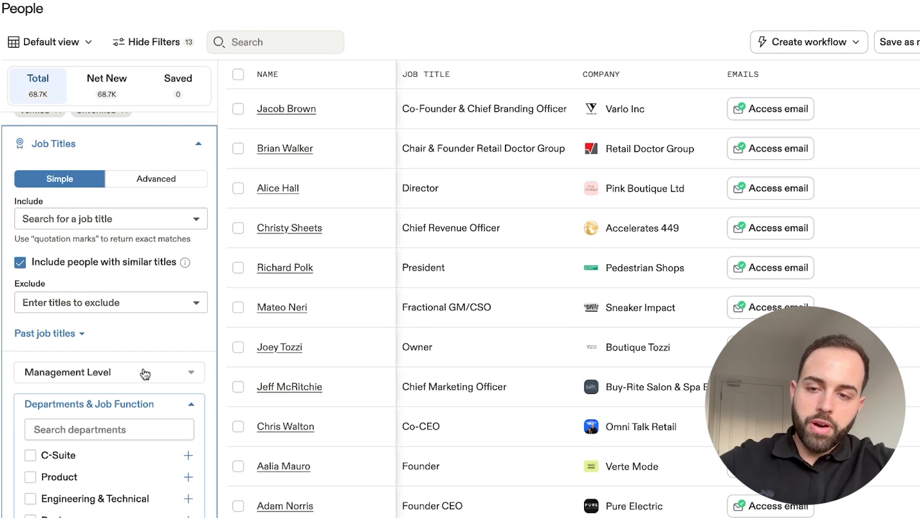
pyautogui.click(142, 378)
pyautogui.scroll(-3, 142, 376)
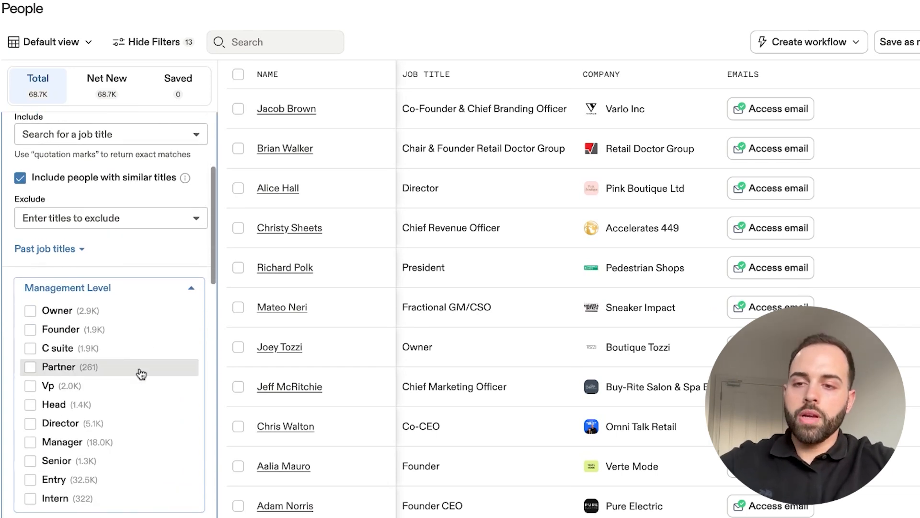
pyautogui.click(30, 311)
pyautogui.click(30, 330)
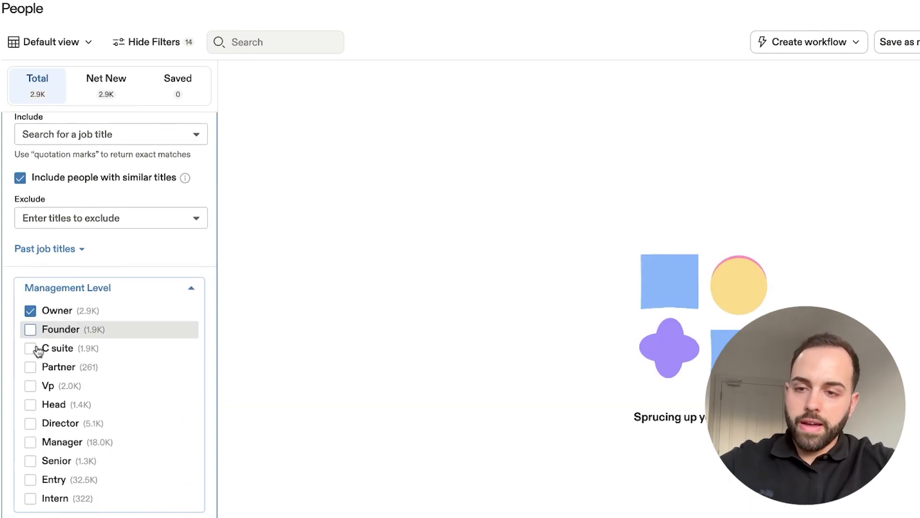
pyautogui.click(30, 349)
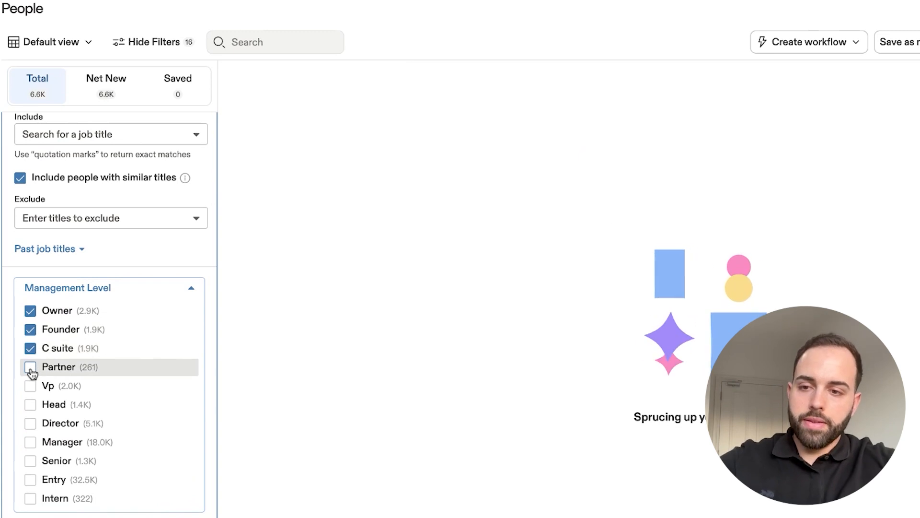
pyautogui.click(31, 369)
pyautogui.click(30, 385)
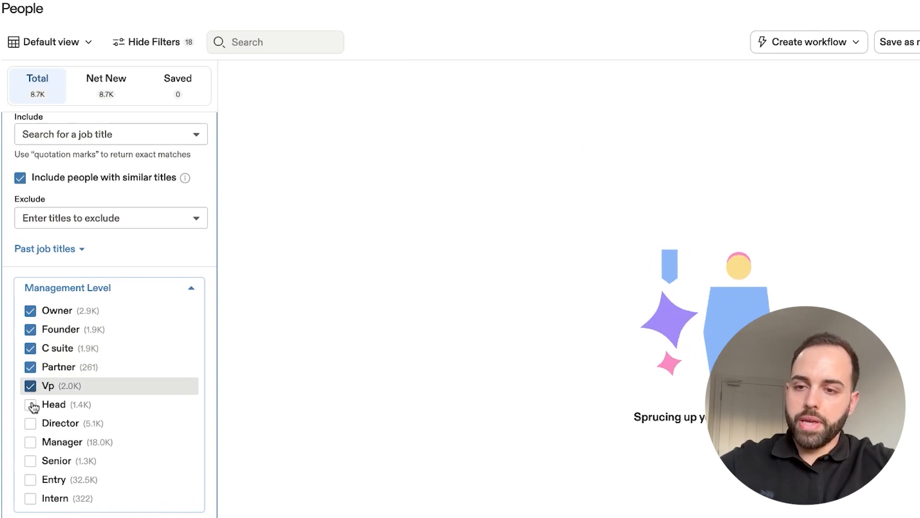
pyautogui.click(31, 405)
pyautogui.click(30, 423)
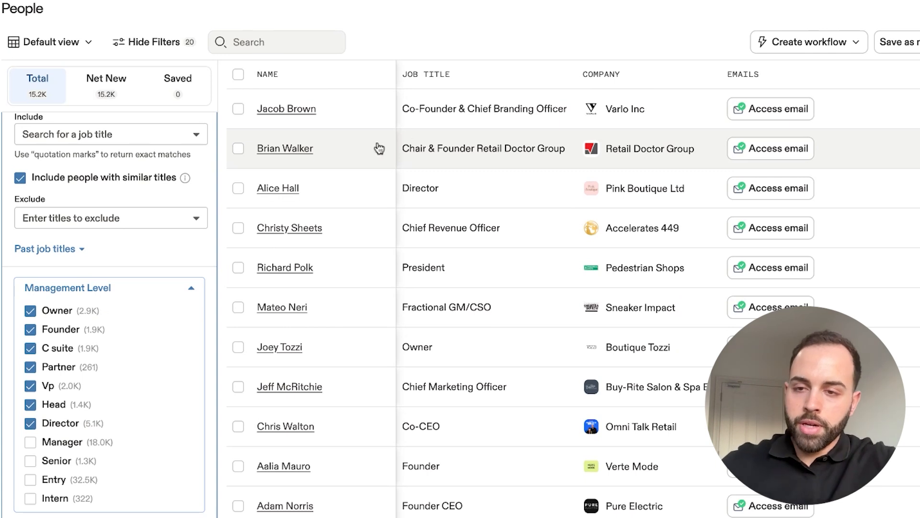
# - Include the Marketing department in the departments and job function filter
pyautogui.scroll(-3, 117, 372)
pyautogui.scroll(-4, 125, 389)
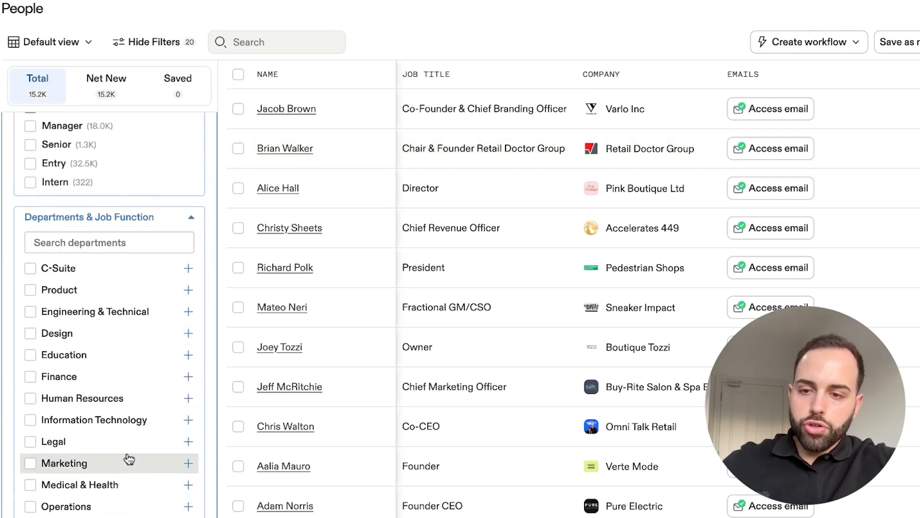
pyautogui.click(30, 463)
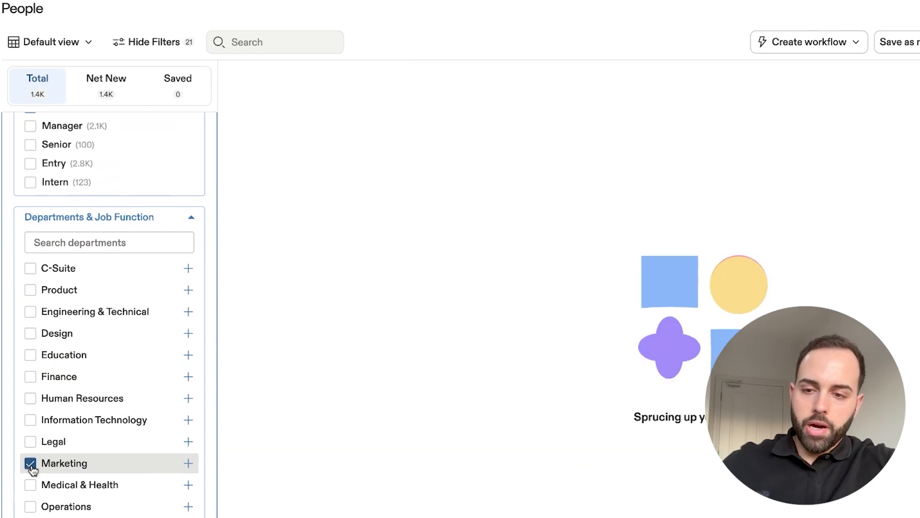
# - Examine the job functions grouped under the Marketing department, and collapse its list
pyautogui.scroll(1, 65, 374)
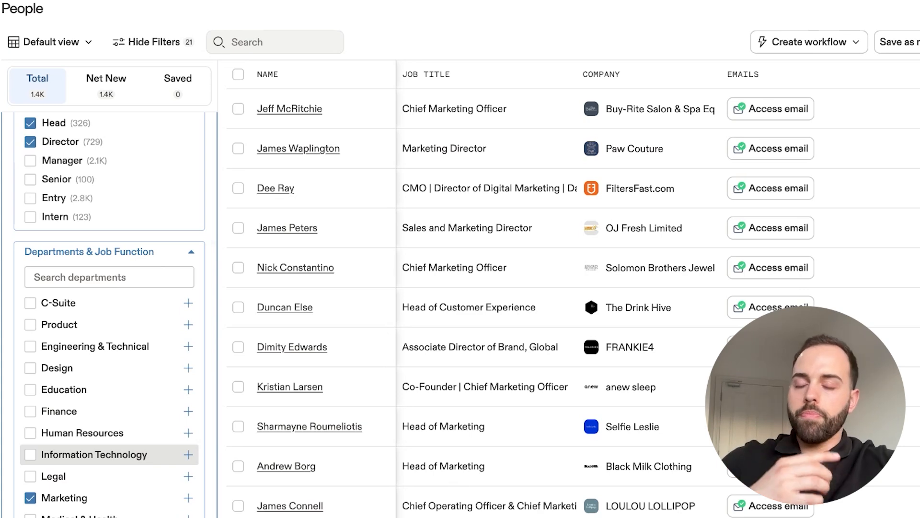
pyautogui.click(188, 498)
pyautogui.scroll(-5, 143, 467)
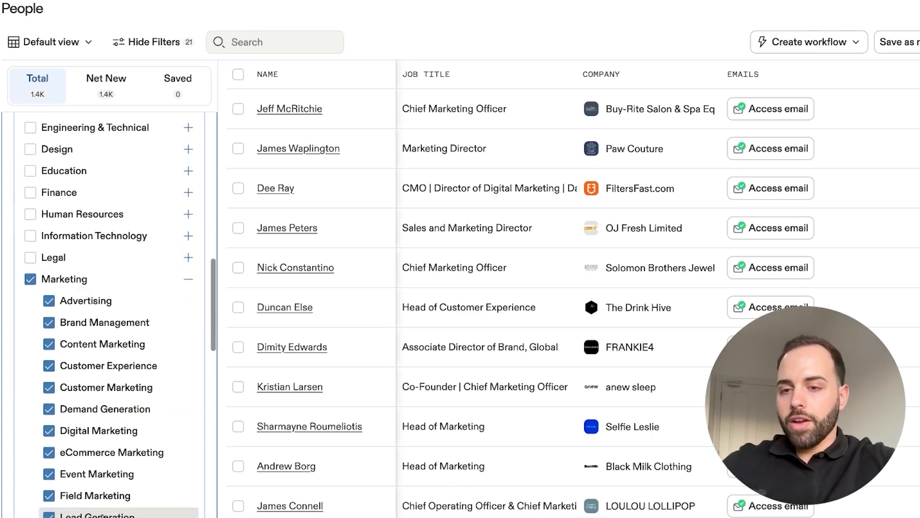
pyautogui.scroll(-3, 112, 432)
pyautogui.scroll(-1, 114, 460)
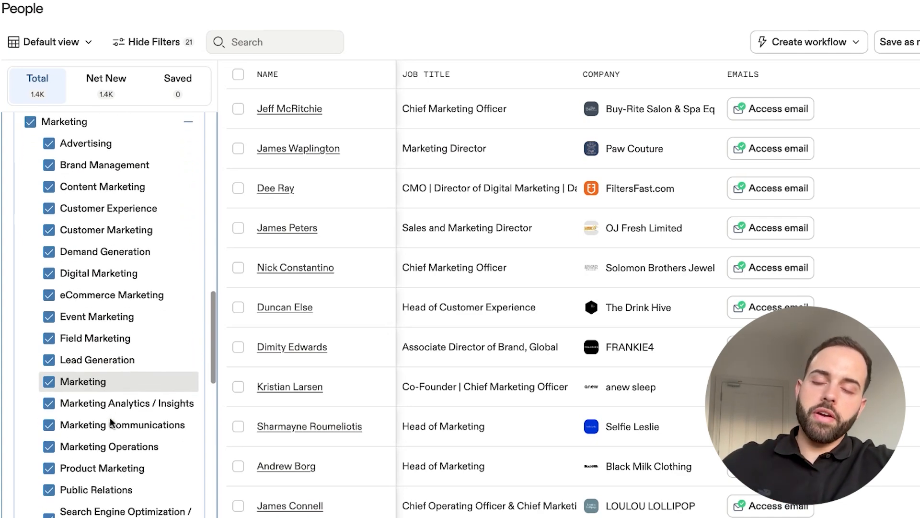
pyautogui.scroll(3, 115, 405)
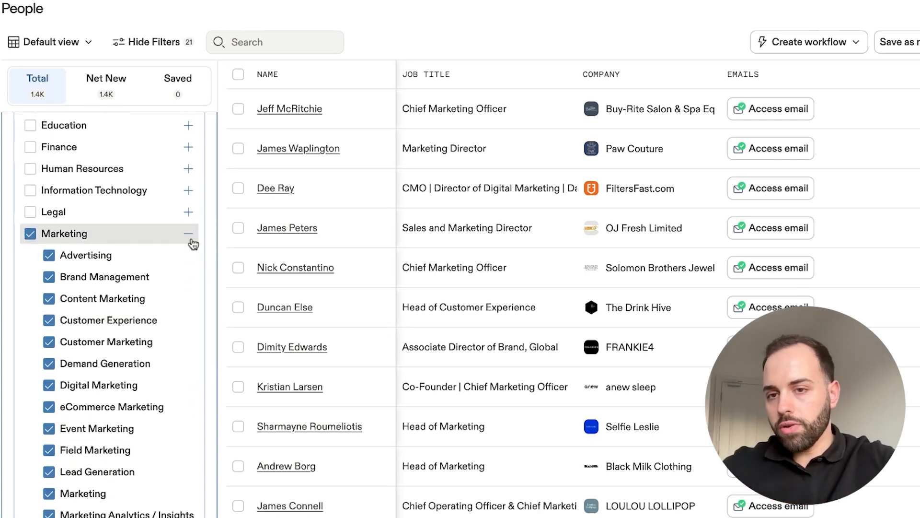
pyautogui.click(191, 239)
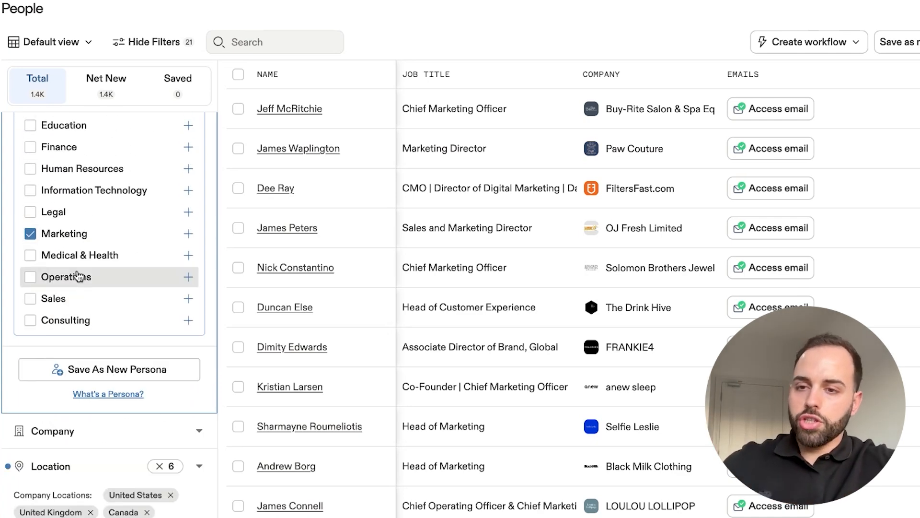
# - Add the Sales and Operations departments to the department filter and try out Consulting as well
pyautogui.click(30, 299)
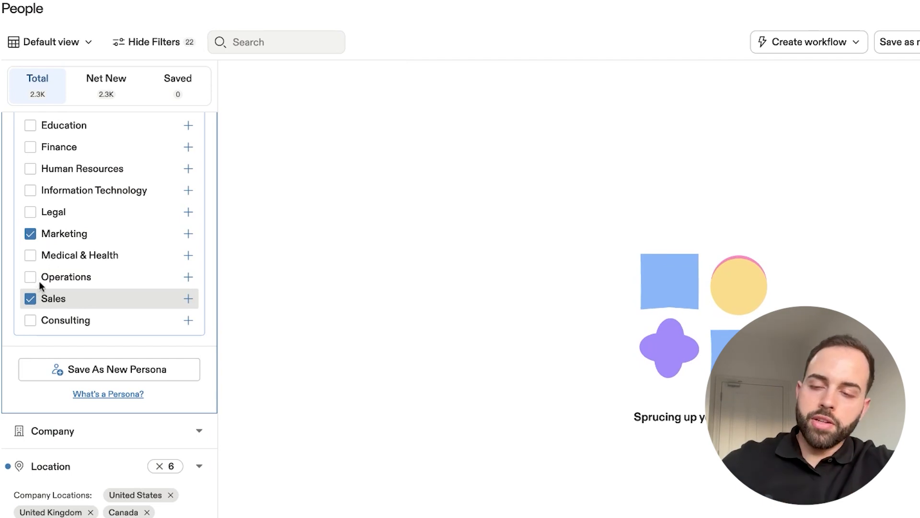
pyautogui.click(31, 283)
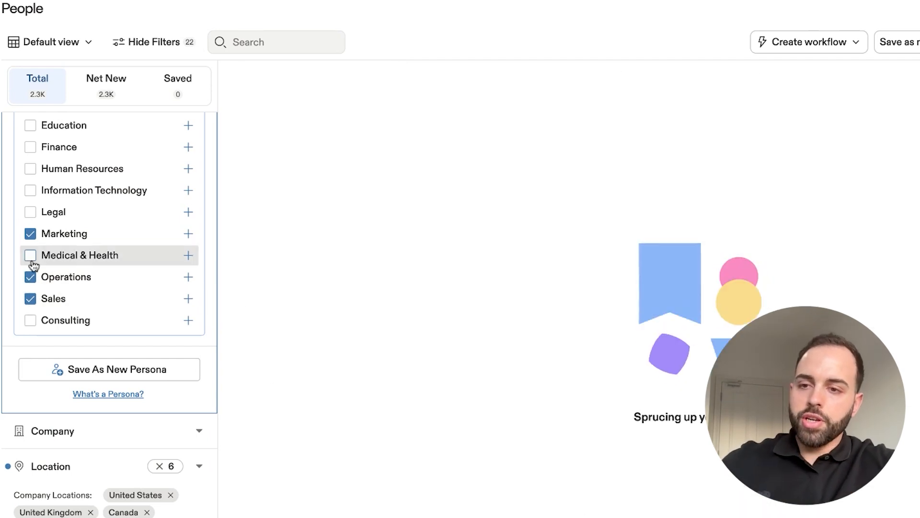
pyautogui.click(30, 320)
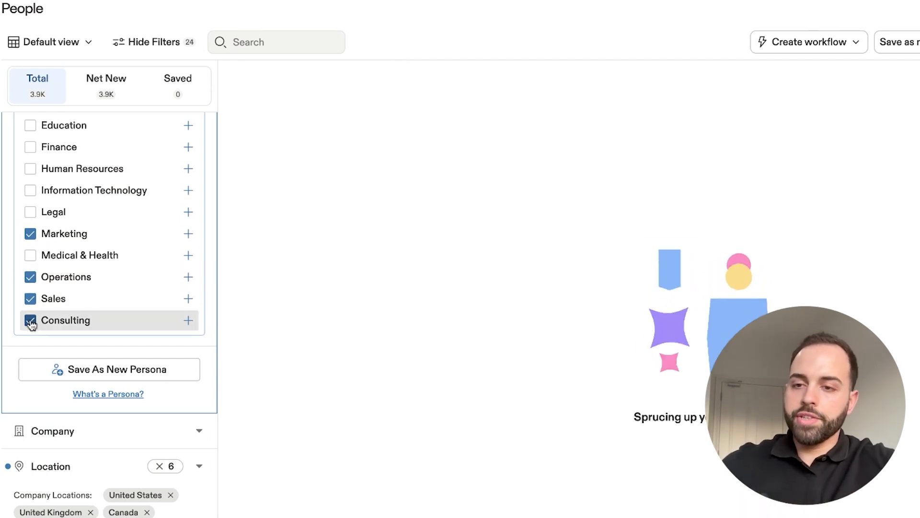
# - Collapse the job titles filter and review the applied department, management level, location, employee and industry filters
pyautogui.scroll(5, 84, 268)
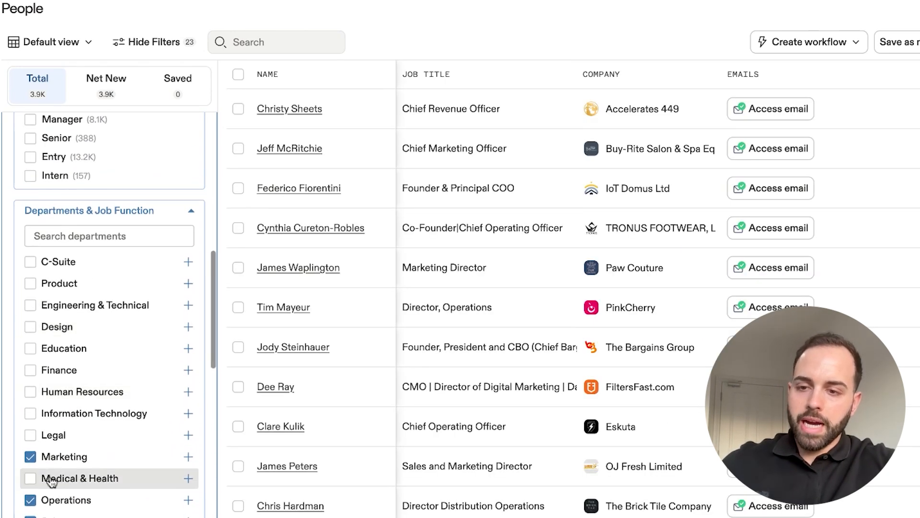
pyautogui.scroll(1, 99, 343)
pyautogui.scroll(5, 99, 343)
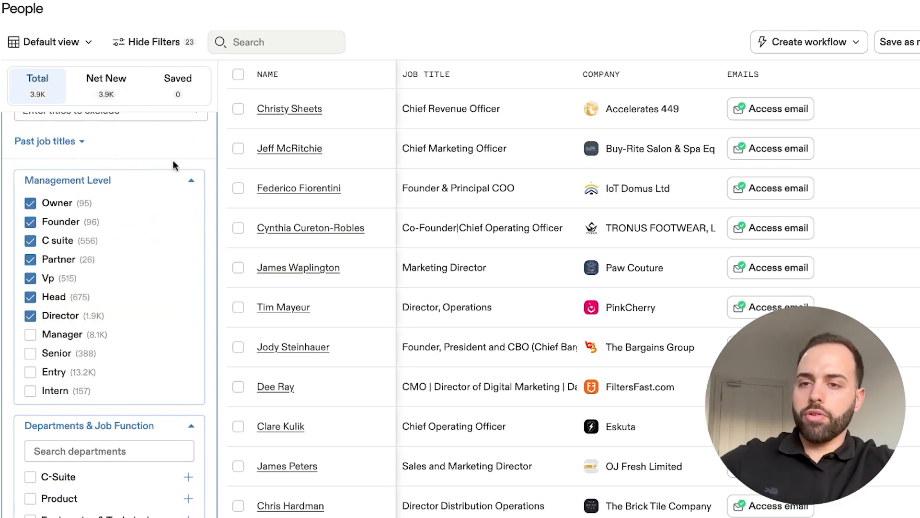
pyautogui.scroll(5, 175, 166)
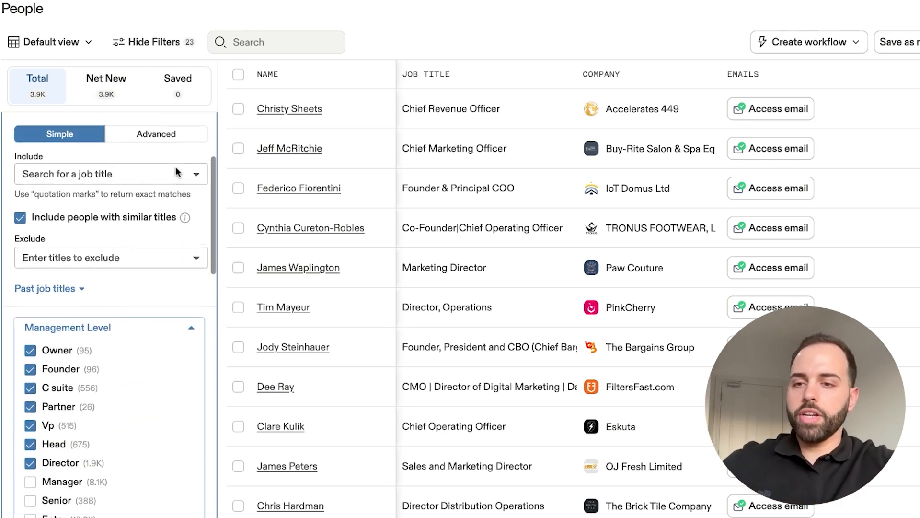
pyautogui.click(198, 157)
pyautogui.scroll(3, 144, 200)
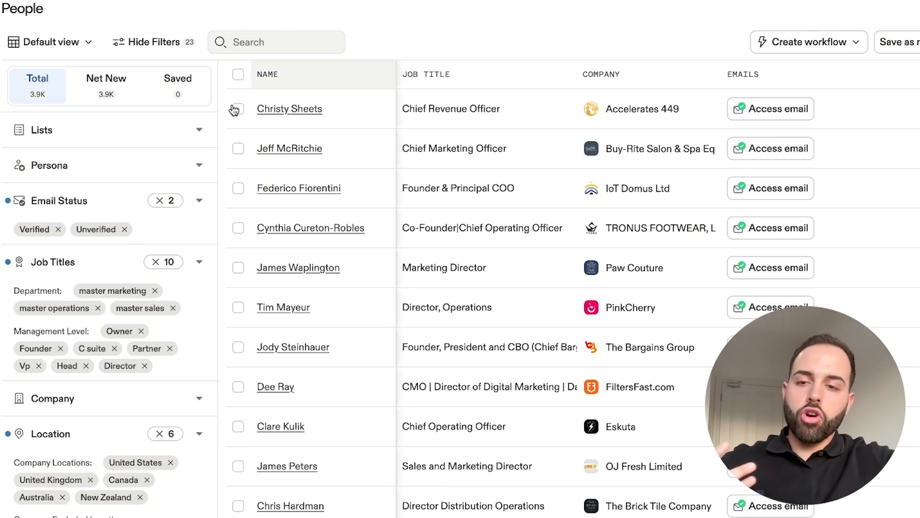
pyautogui.scroll(-2, 130, 343)
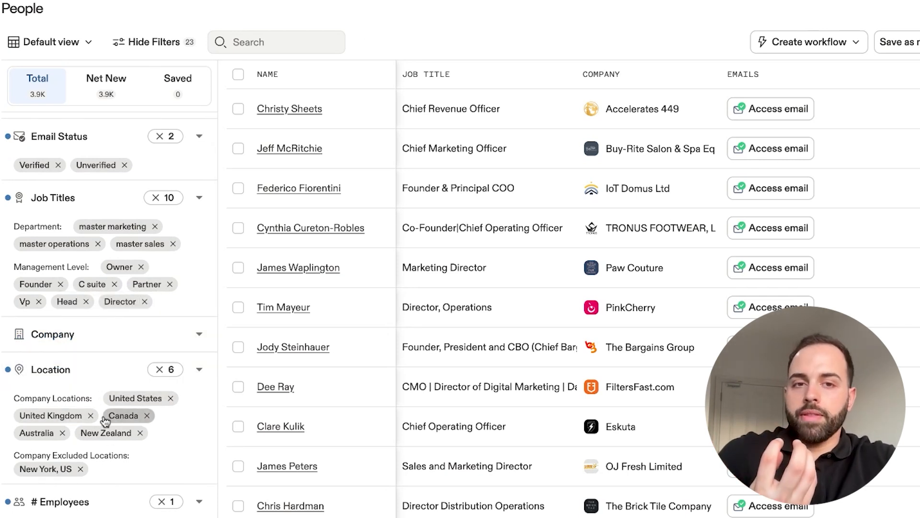
pyautogui.scroll(-1, 95, 426)
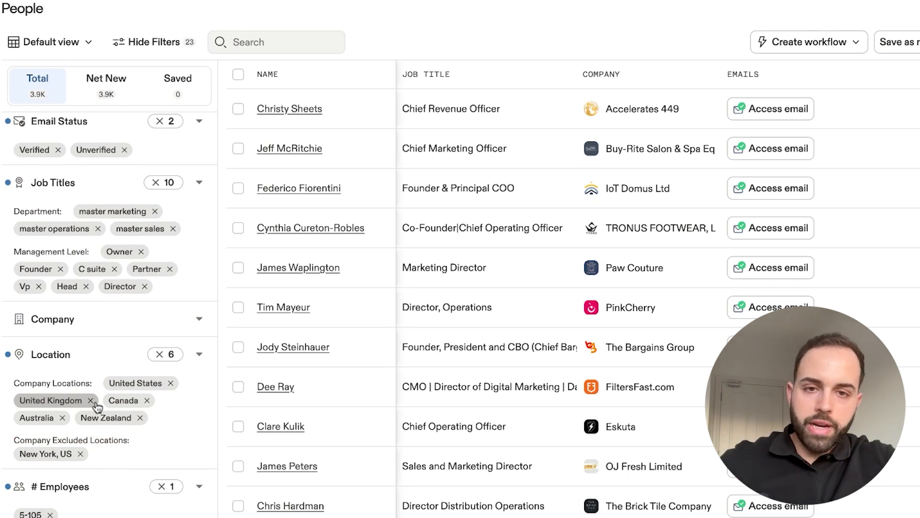
pyautogui.scroll(-3, 96, 406)
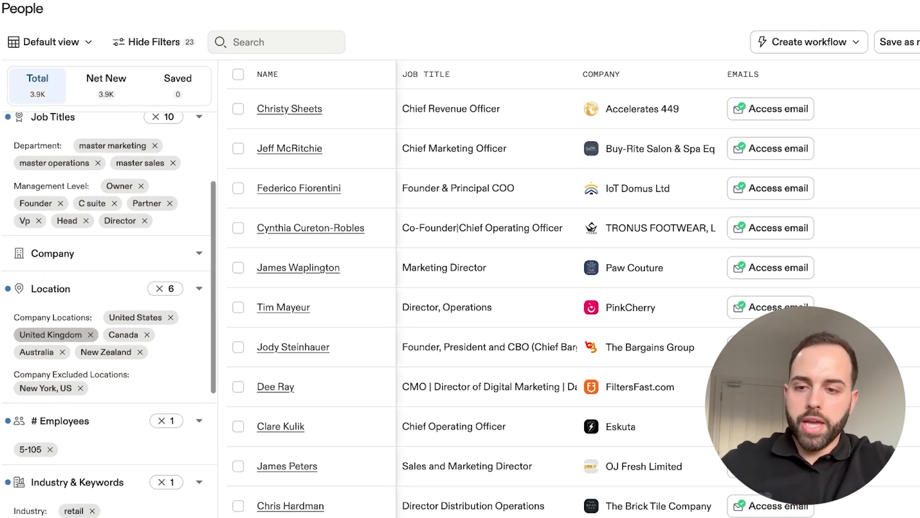
# - Review the applied filters from email status and job titles through location, employees and industry to technologies
pyautogui.scroll(3, 88, 248)
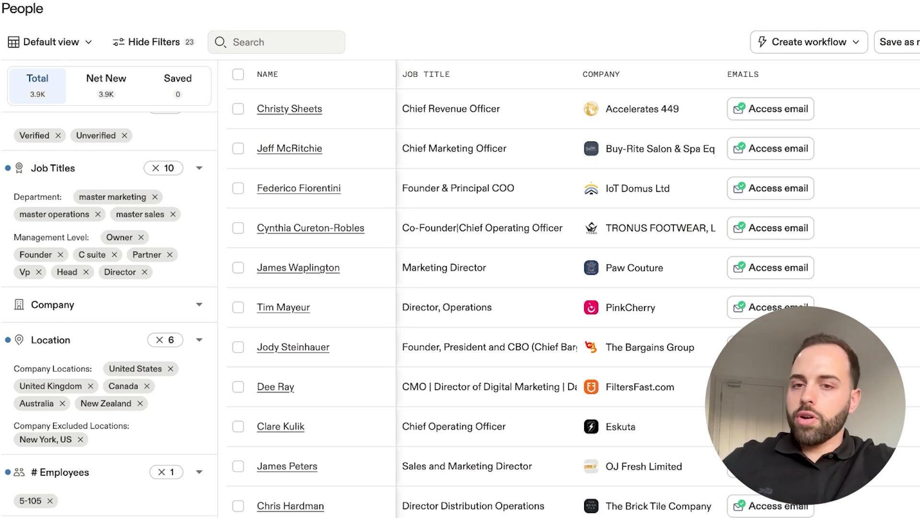
pyautogui.scroll(-3, 101, 402)
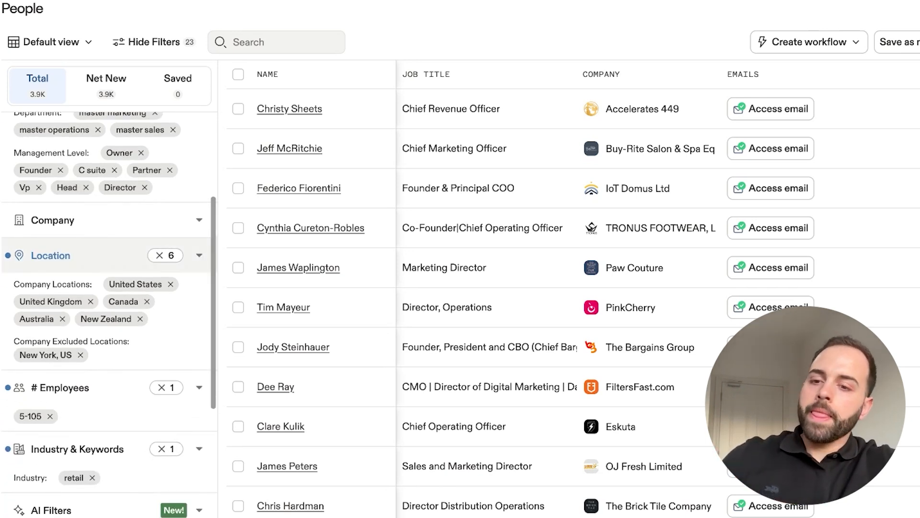
pyautogui.scroll(-3, 101, 402)
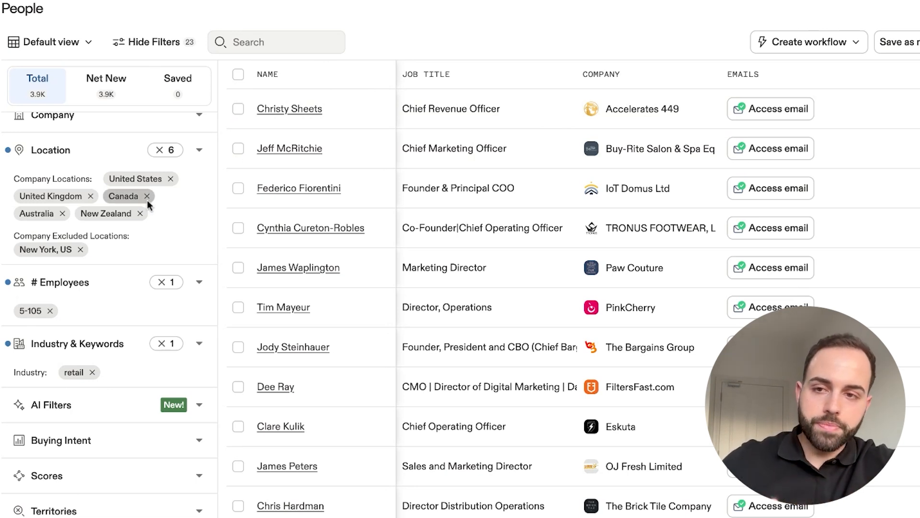
pyautogui.scroll(-3, 133, 273)
pyautogui.scroll(-4, 133, 273)
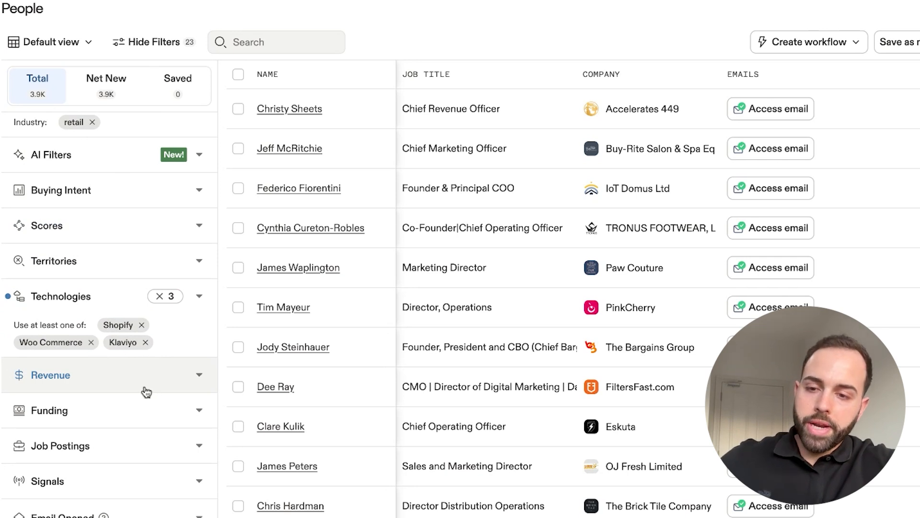
# - Examine the revenue filter's options and the custom employee range, and compare them with the other applied filters
pyautogui.click(153, 385)
pyautogui.scroll(-2, 131, 408)
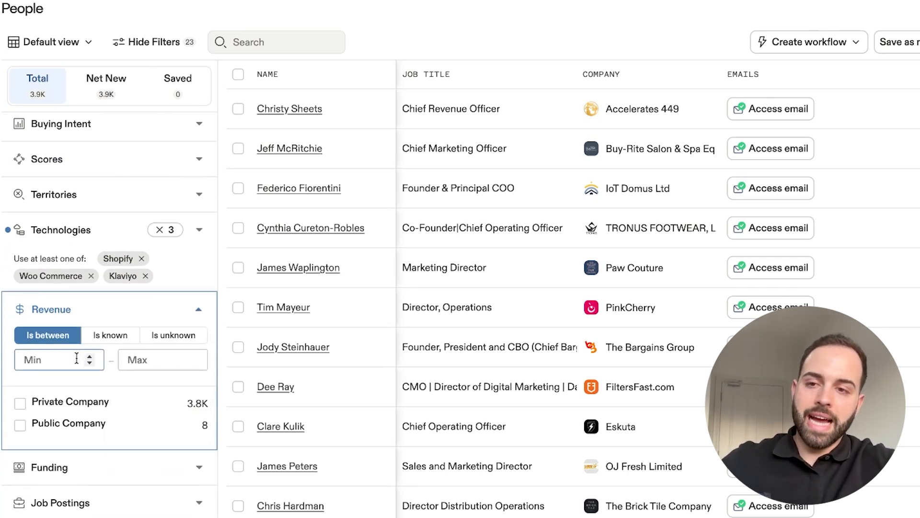
pyautogui.scroll(5, 77, 359)
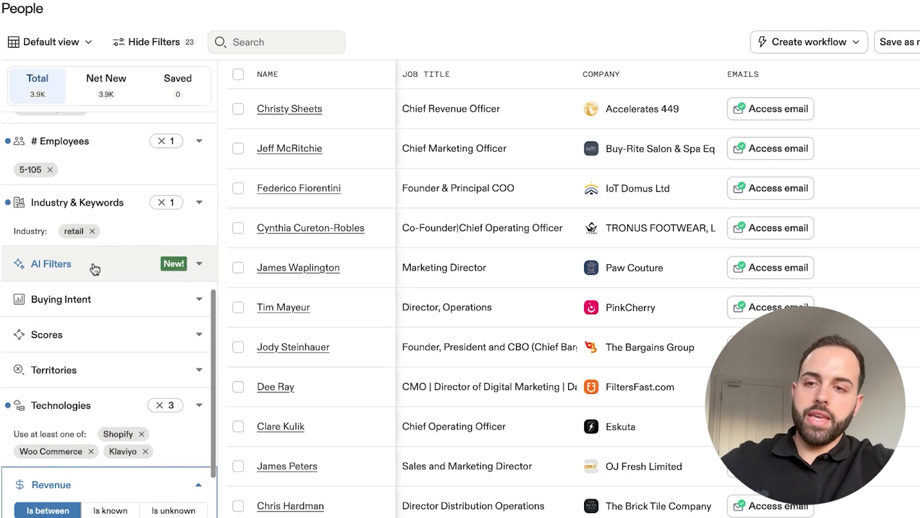
pyautogui.click(111, 155)
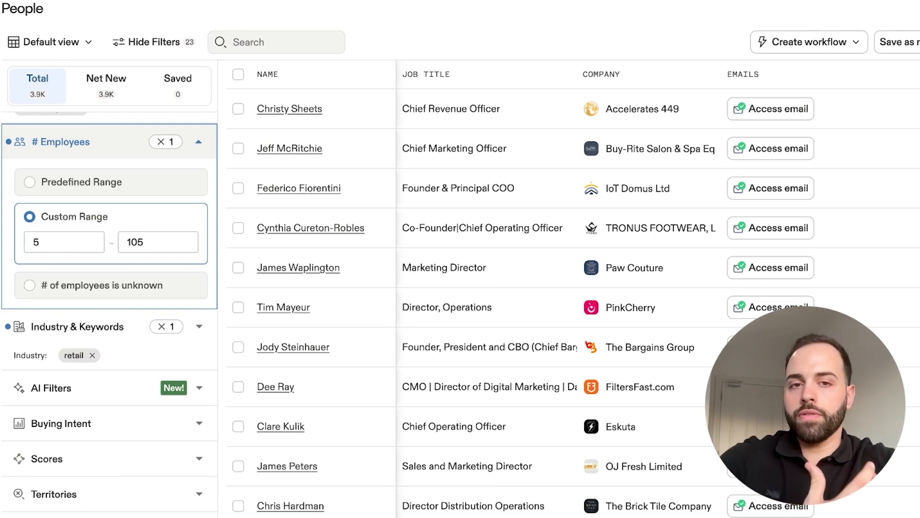
pyautogui.scroll(-3, 109, 335)
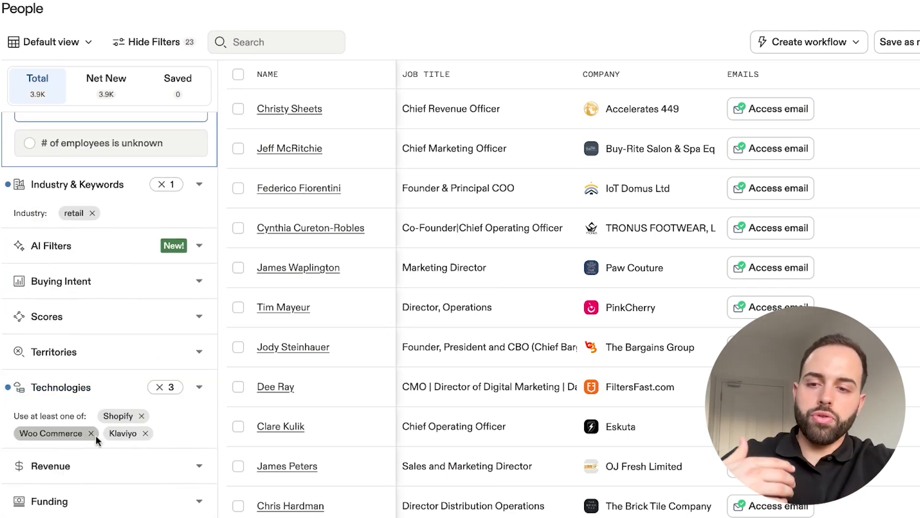
pyautogui.scroll(10, 102, 475)
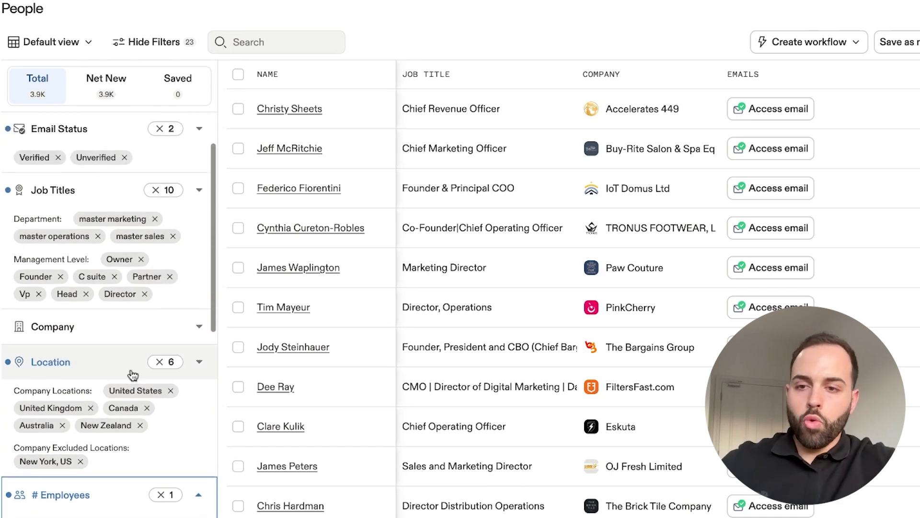
# - Try limiting the company filter to Google, LinkedIn and Amazon, and clear the selected companies
pyautogui.click(136, 337)
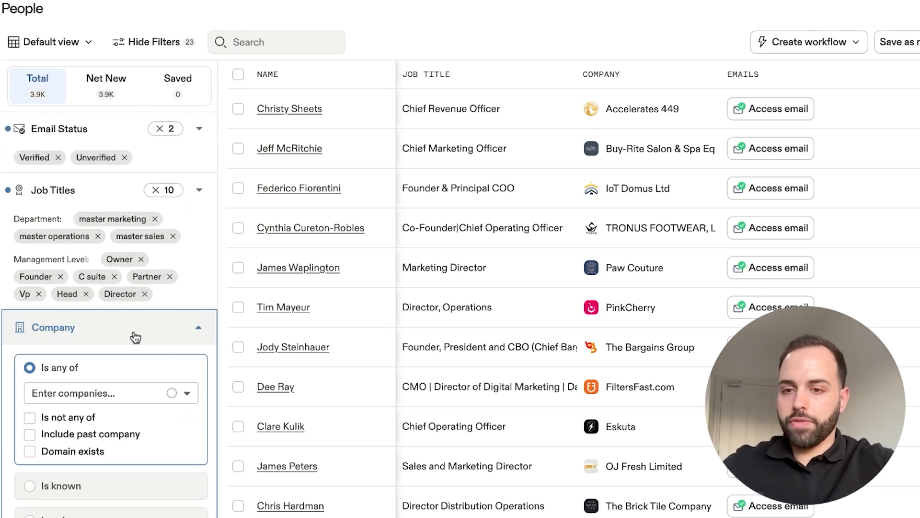
pyautogui.click(121, 302)
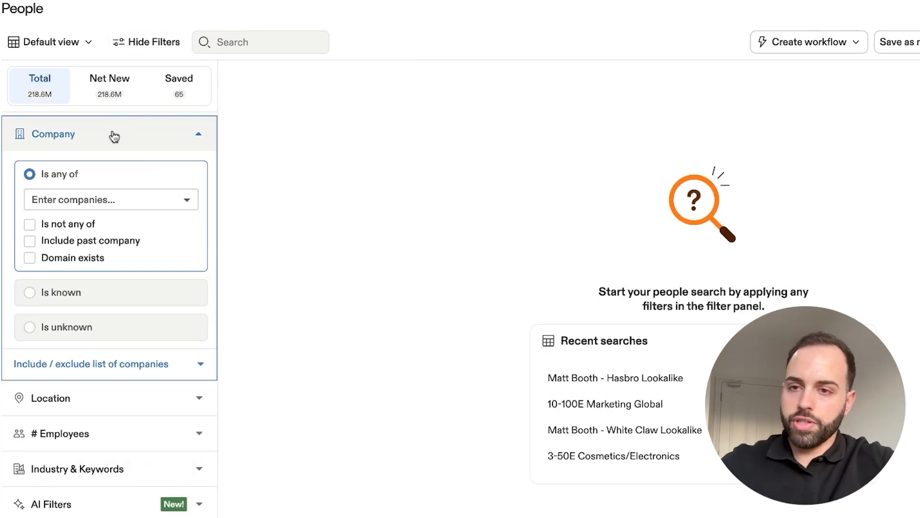
pyautogui.scroll(2, 114, 137)
pyautogui.click(105, 265)
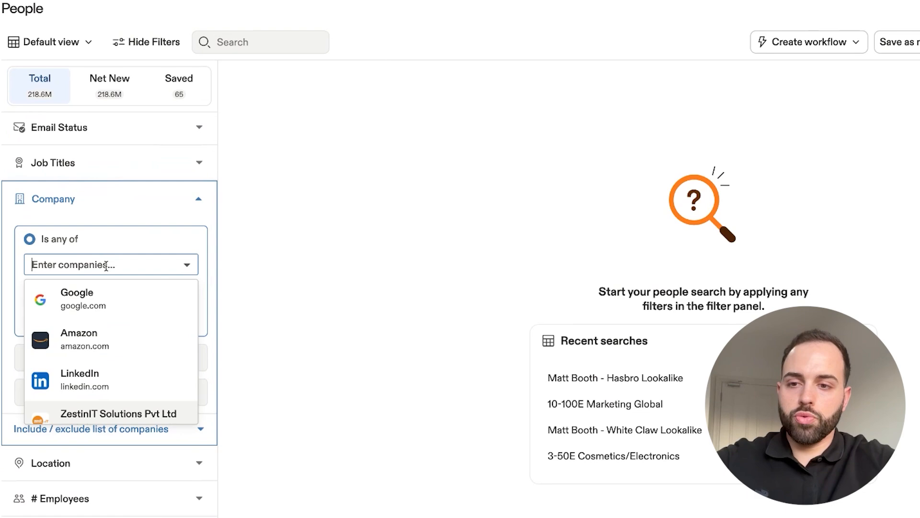
pyautogui.click(111, 292)
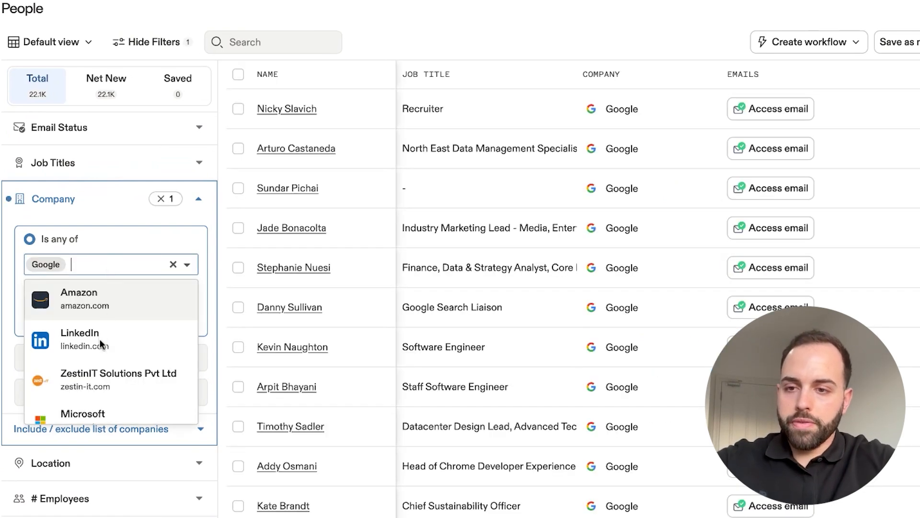
pyautogui.click(103, 340)
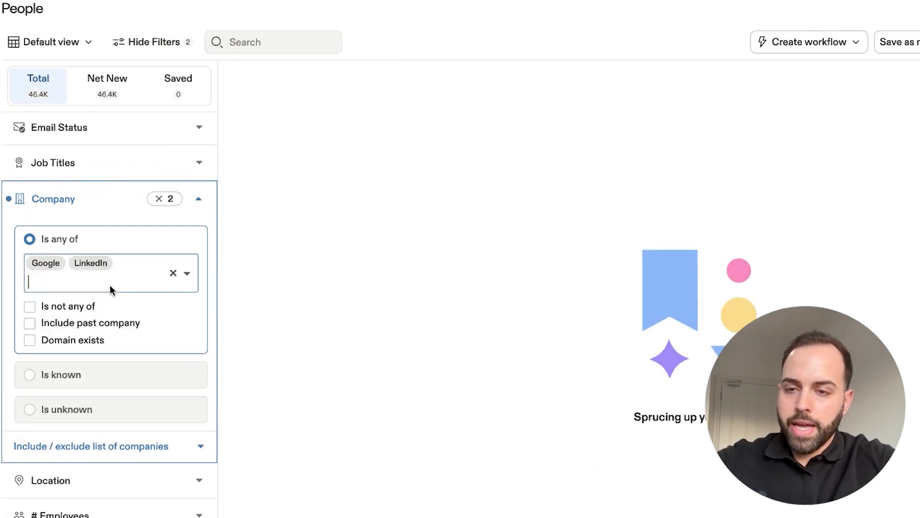
pyautogui.write('ama')
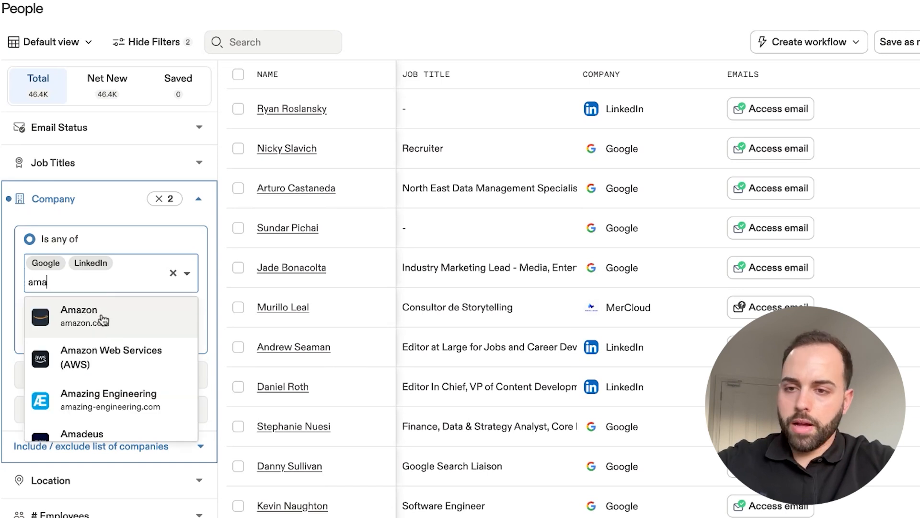
pyautogui.click(101, 312)
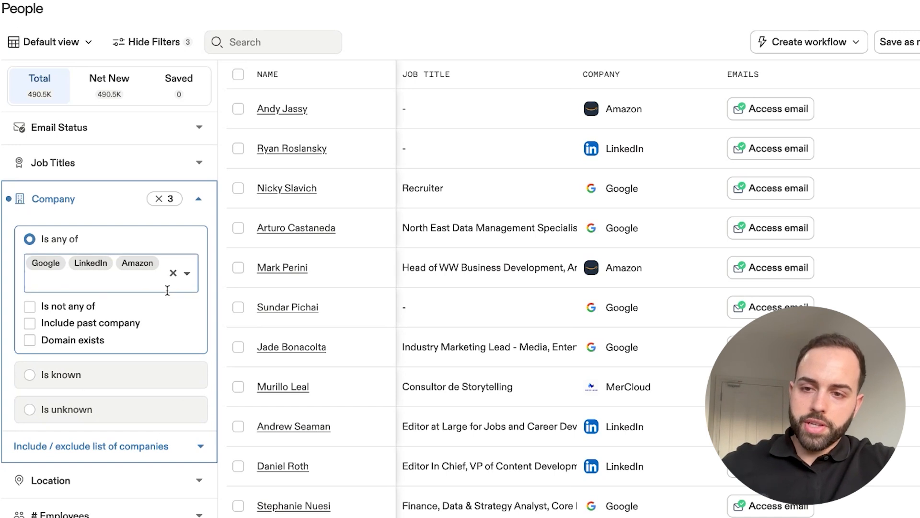
pyautogui.click(173, 276)
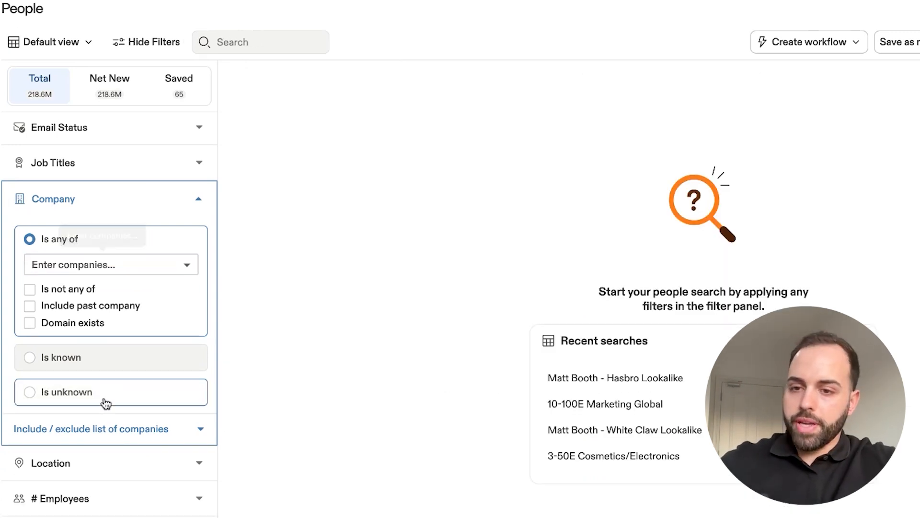
# - Try entering sparkleadgo.com in the company filter's exclude list, and erase the entry
pyautogui.scroll(-2, 140, 434)
pyautogui.click(144, 357)
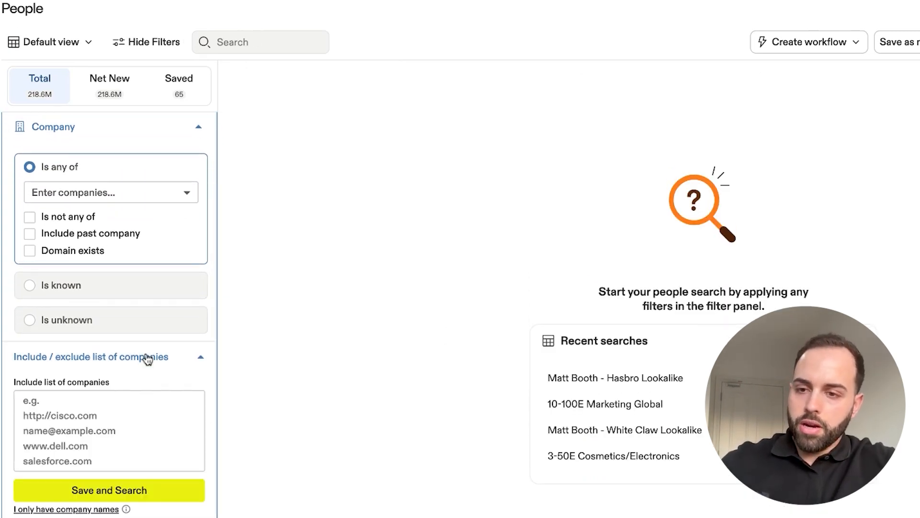
pyautogui.scroll(-5, 145, 359)
pyautogui.scroll(-1, 146, 358)
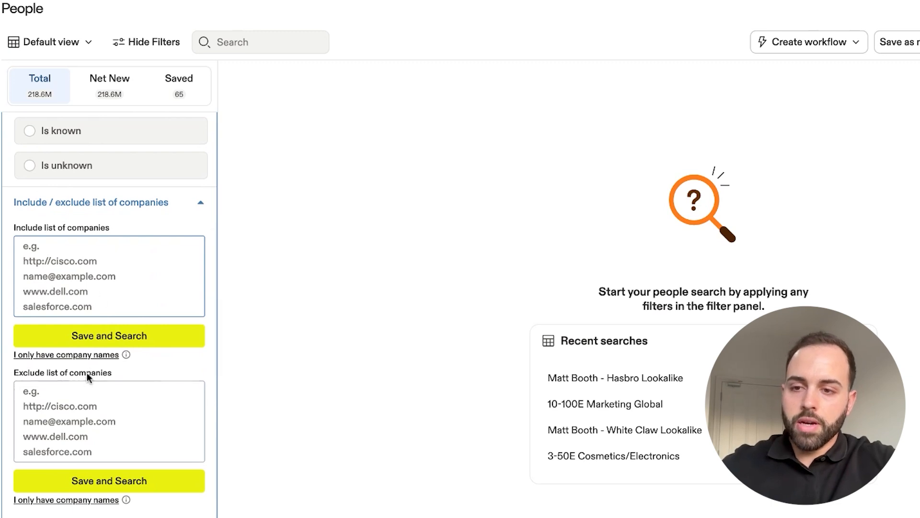
pyautogui.click(80, 390)
pyautogui.scroll(-3, 80, 394)
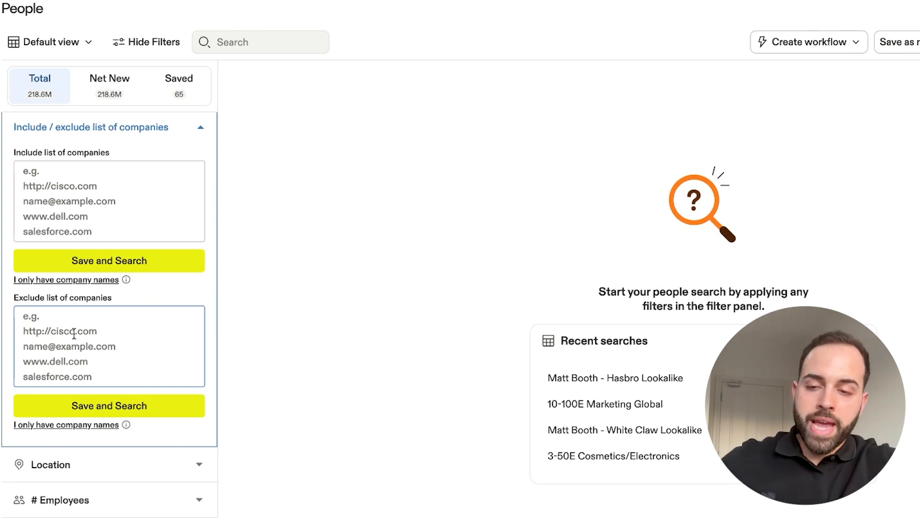
pyautogui.write('sparklea')
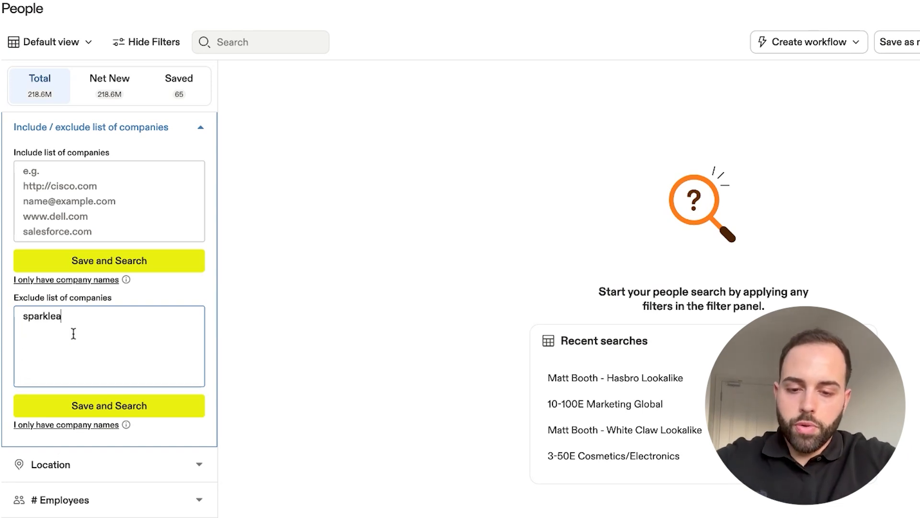
pyautogui.write('dgo.com')
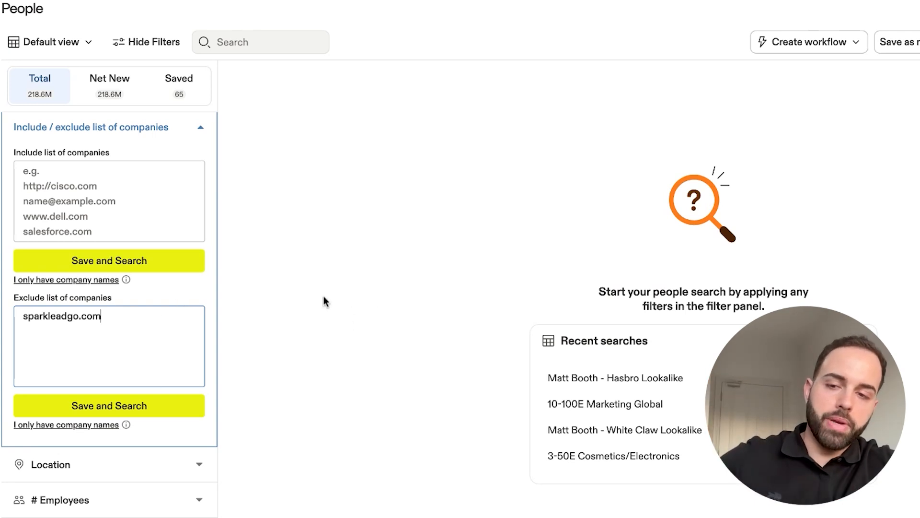
pyautogui.press('BackSpace')
pyautogui.press('BackSpace')
pyautogui.press('BackSpace')
pyautogui.press('BackSpace')
pyautogui.press('BackSpace')
pyautogui.press('BackSpace')
pyautogui.press('BackSpace')
pyautogui.press('BackSpace')
pyautogui.press('BackSpace')
pyautogui.press('BackSpace')
pyautogui.press('BackSpace')
pyautogui.press('BackSpace')
pyautogui.press('BackSpace')
pyautogui.press('BackSpace')
pyautogui.press('BackSpace')
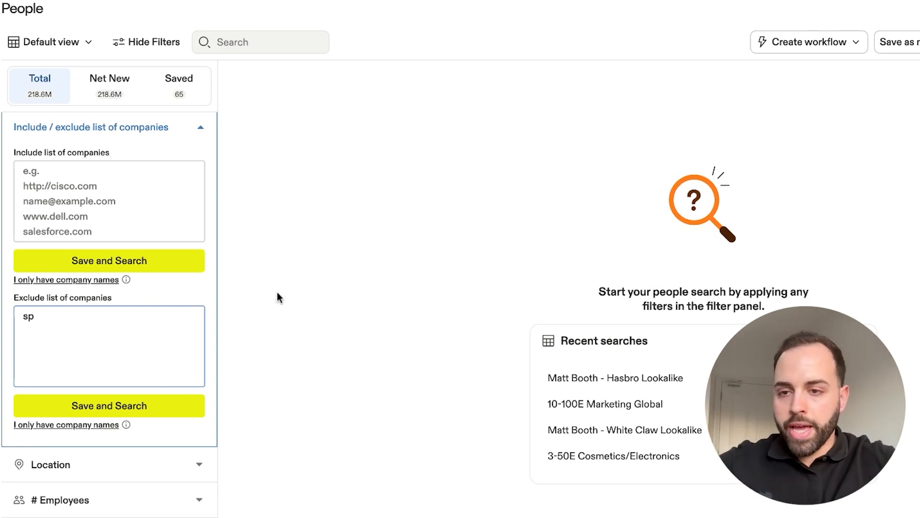
# - Try out the include list of companies, leave it empty and collapse the company filter
pyautogui.click(92, 179)
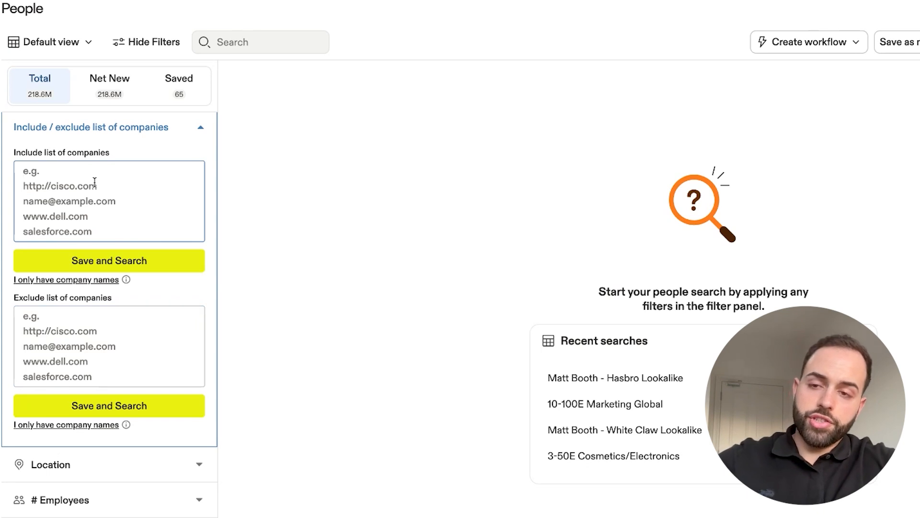
pyautogui.scroll(2, 92, 180)
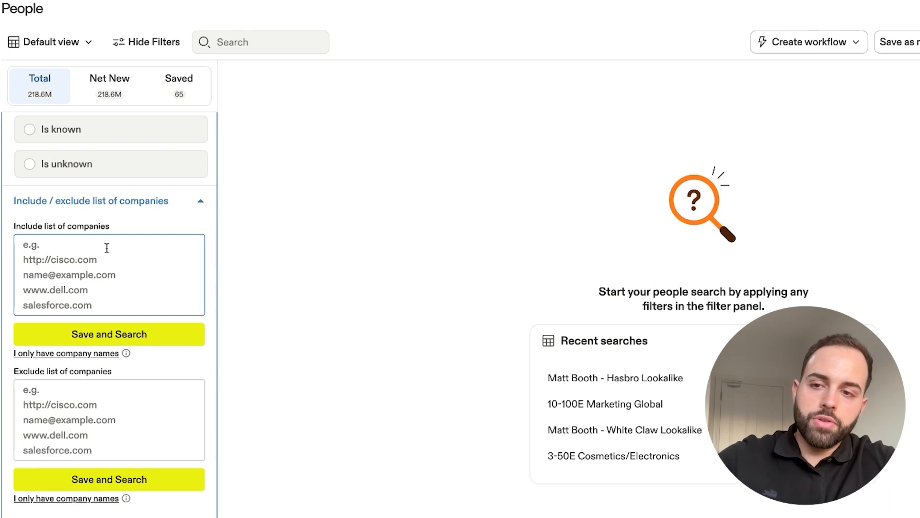
pyautogui.write('s')
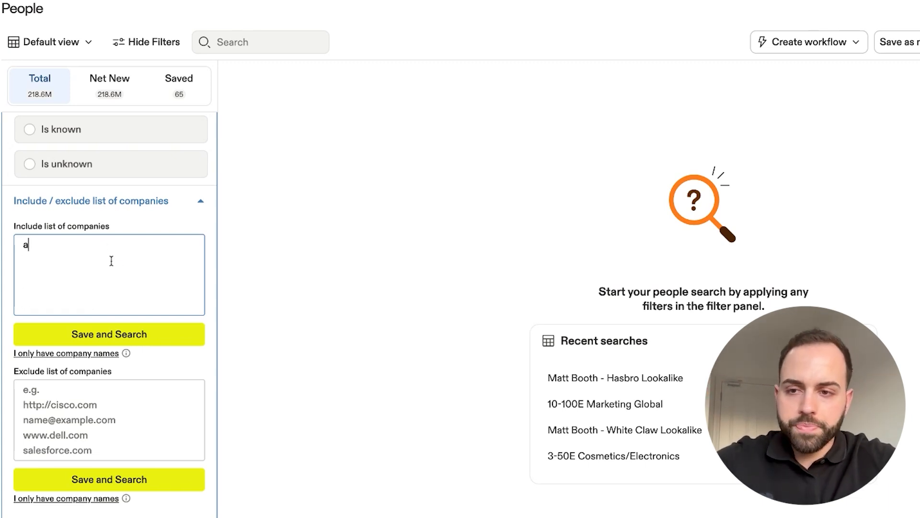
pyautogui.press('BackSpace')
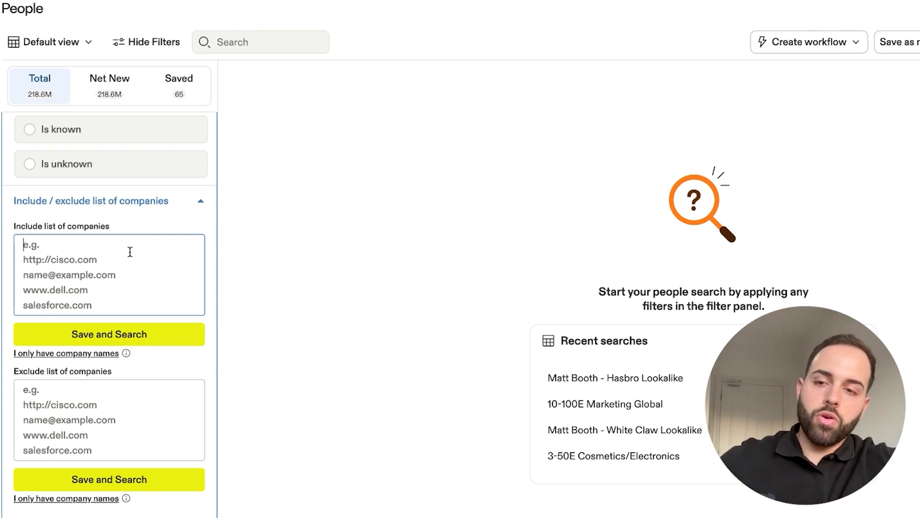
pyautogui.scroll(6, 172, 230)
pyautogui.click(199, 253)
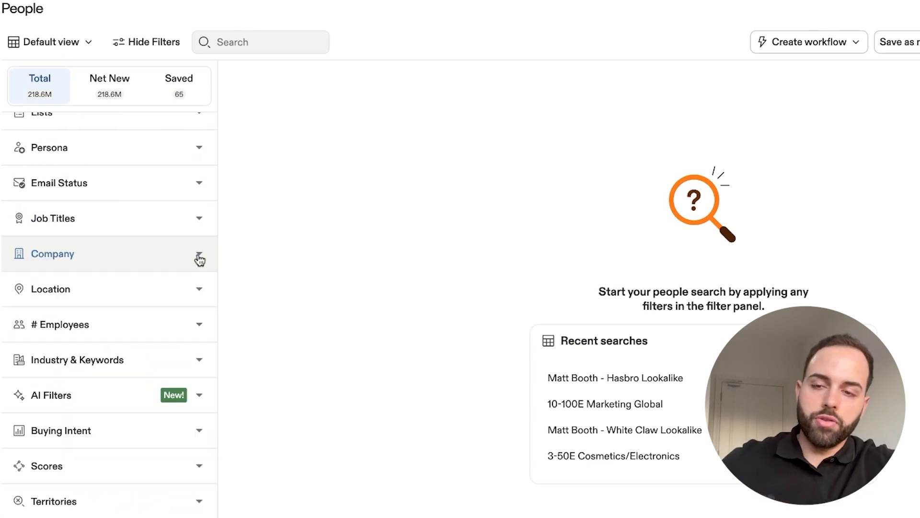
# - Limit the employee count filter to the predefined range 1-10
pyautogui.scroll(1, 140, 216)
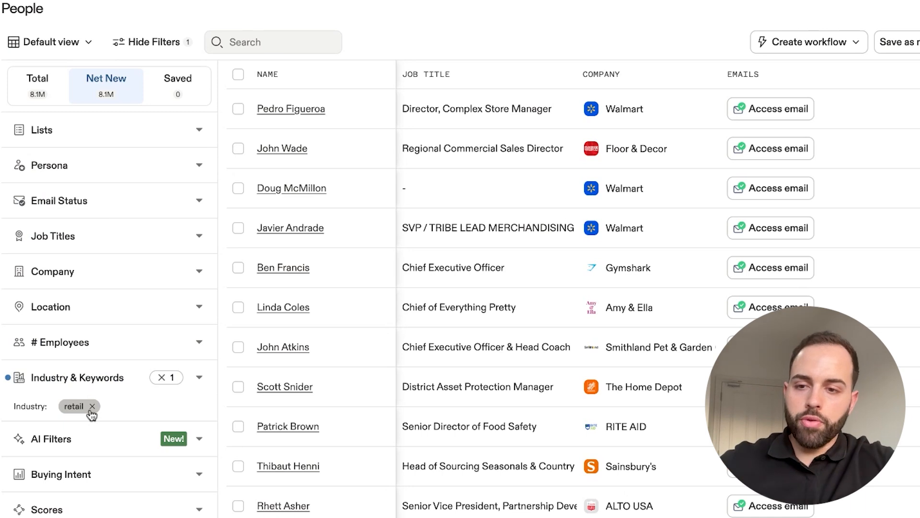
pyautogui.click(106, 343)
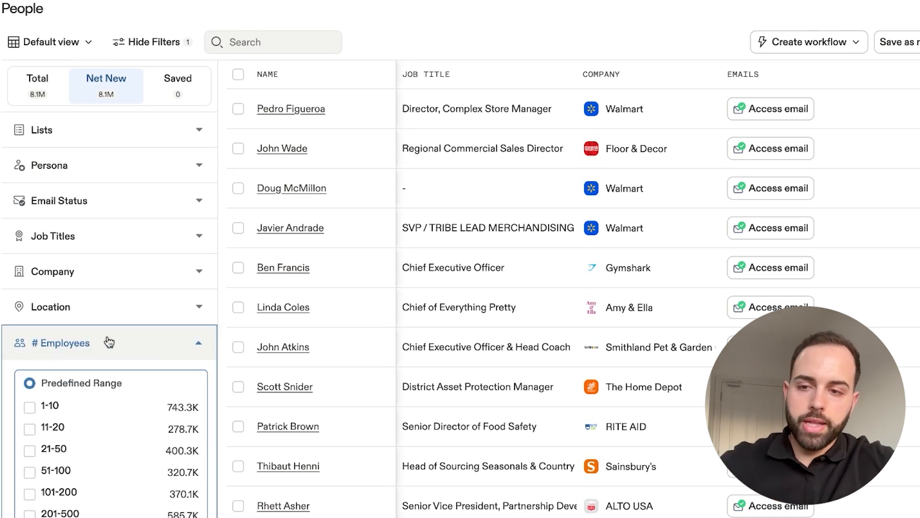
pyautogui.click(31, 408)
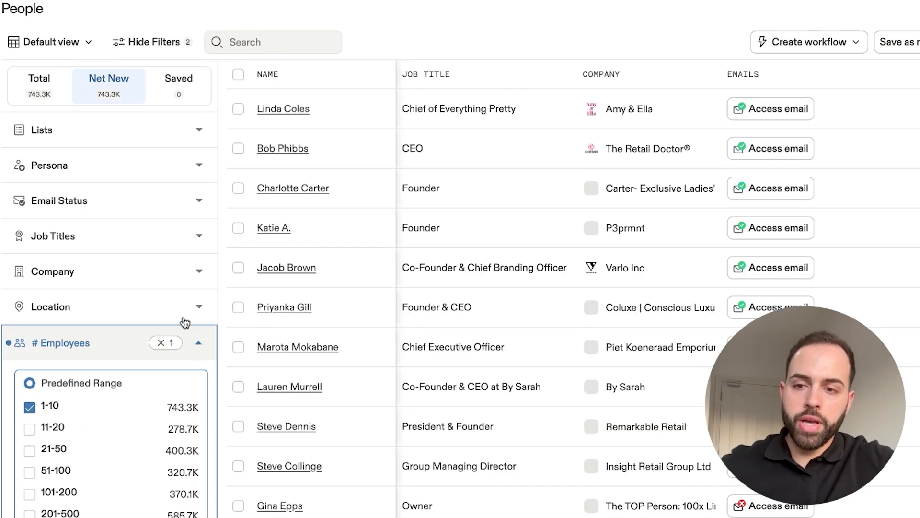
# - Restrict the account HQ location to the United States
pyautogui.click(178, 307)
pyautogui.click(110, 411)
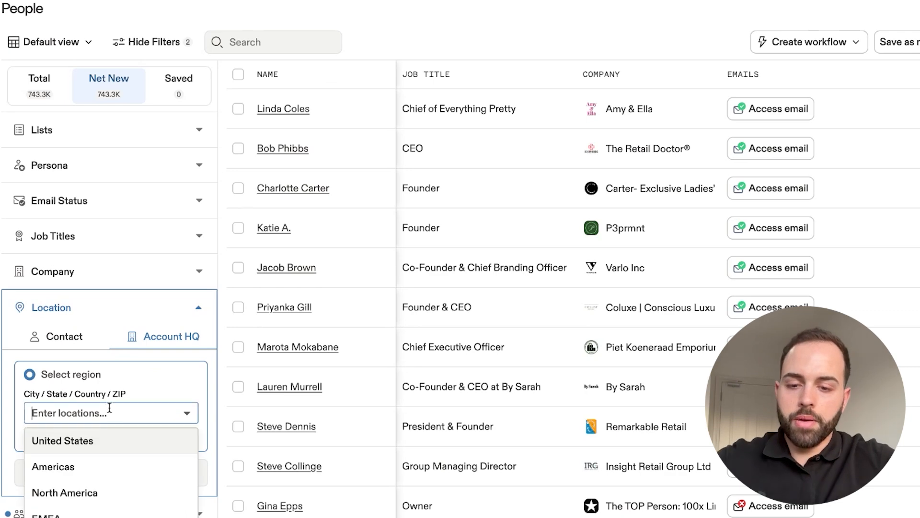
pyautogui.write('unit')
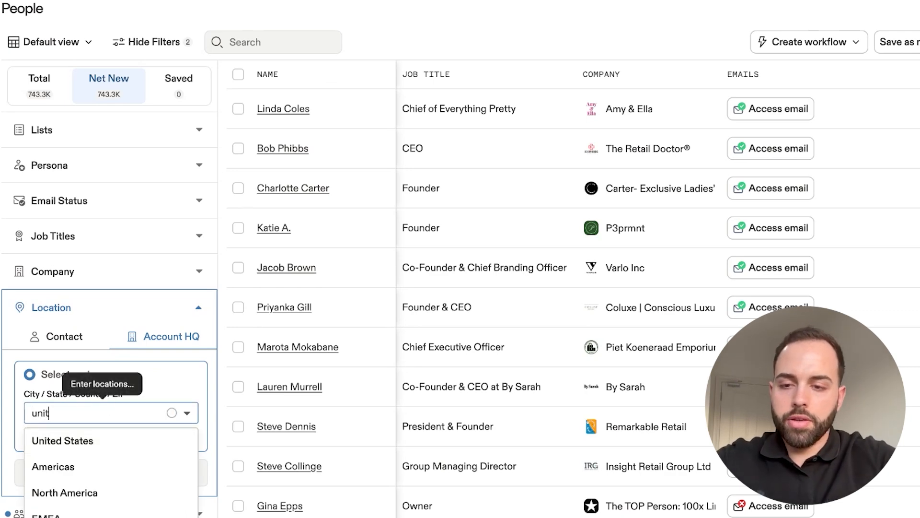
pyautogui.click(96, 466)
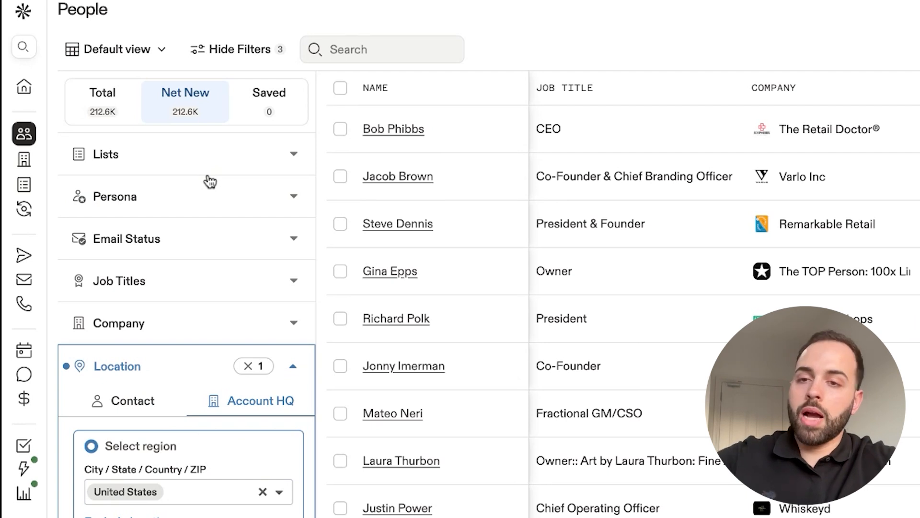
# - Open the bulk selection options for the people results and set the number of people to select to 5000
pyautogui.click(340, 89)
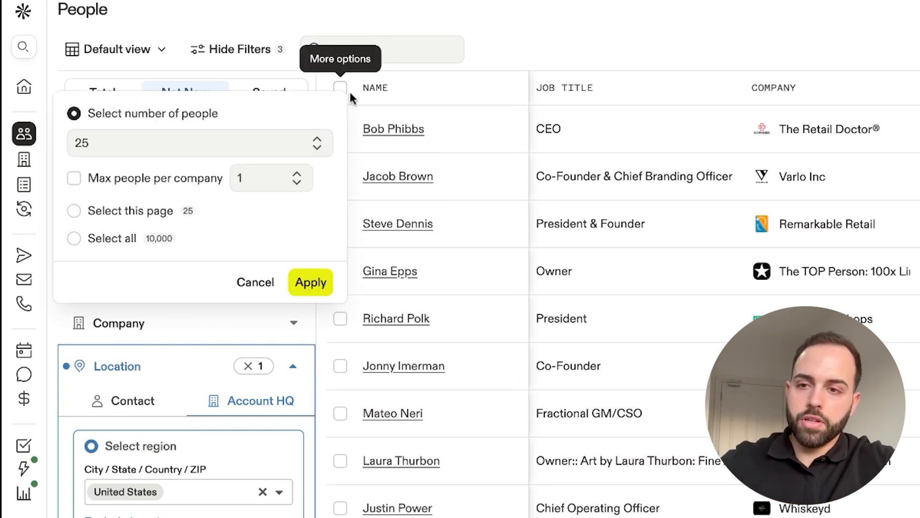
pyautogui.click(90, 237)
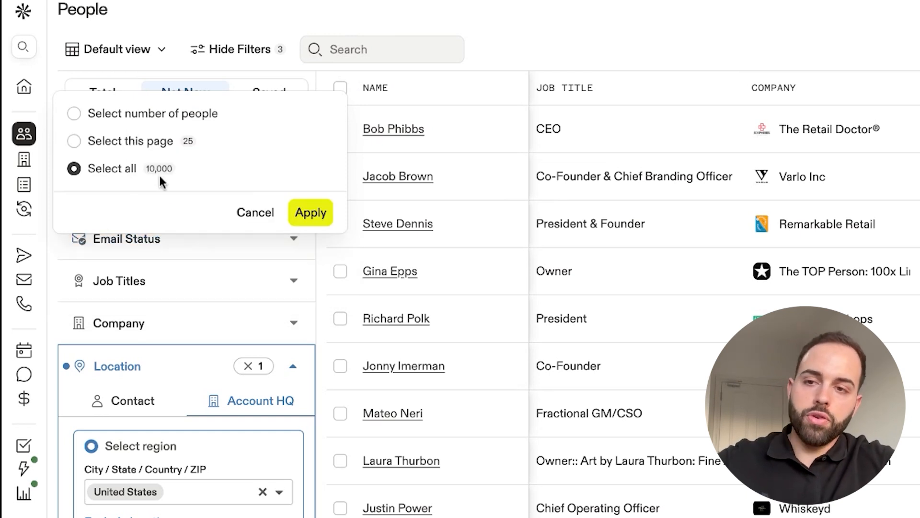
pyautogui.click(82, 113)
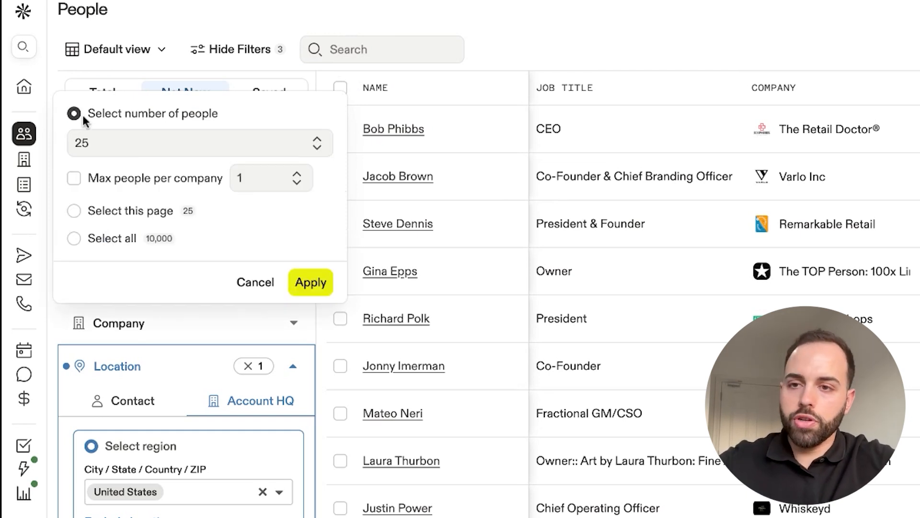
pyautogui.click(267, 142)
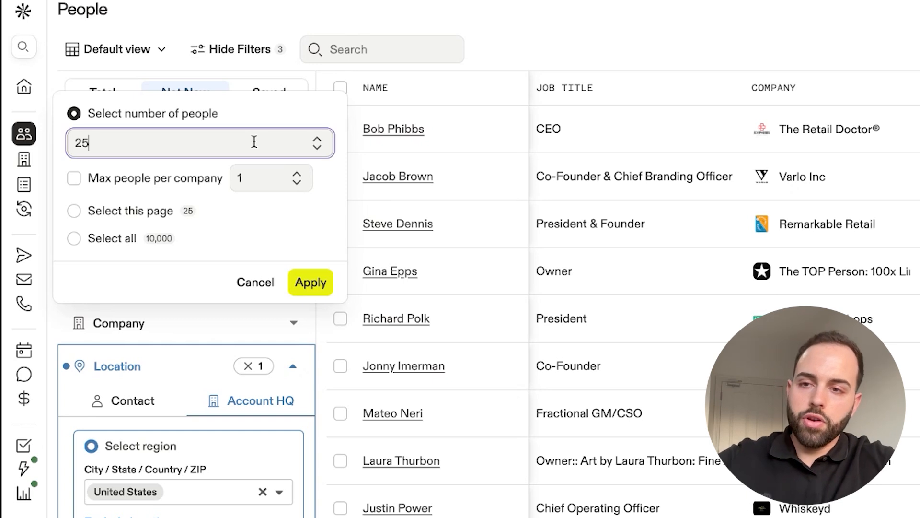
pyautogui.press('BackSpace')
pyautogui.press('BackSpace')
pyautogui.write('5000')
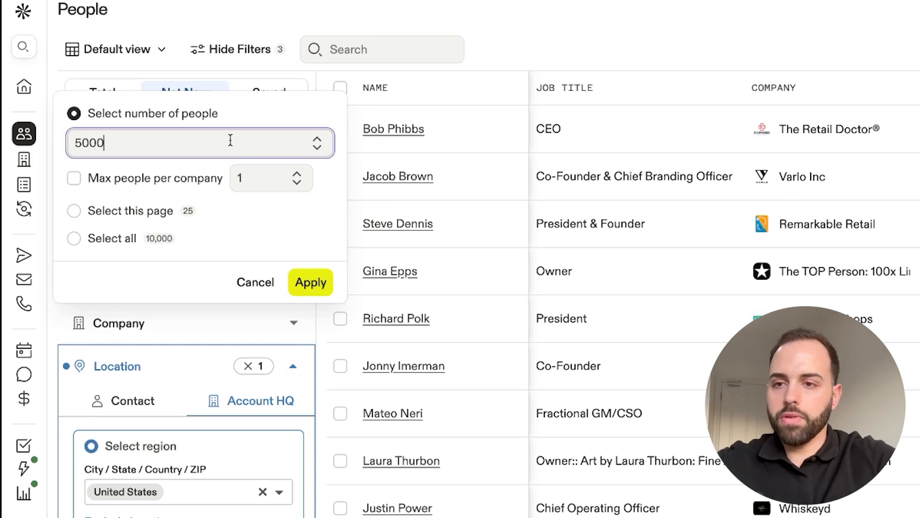
# - Enter 5 as the max people per company value and apply the bulk selection
pyautogui.click(246, 177)
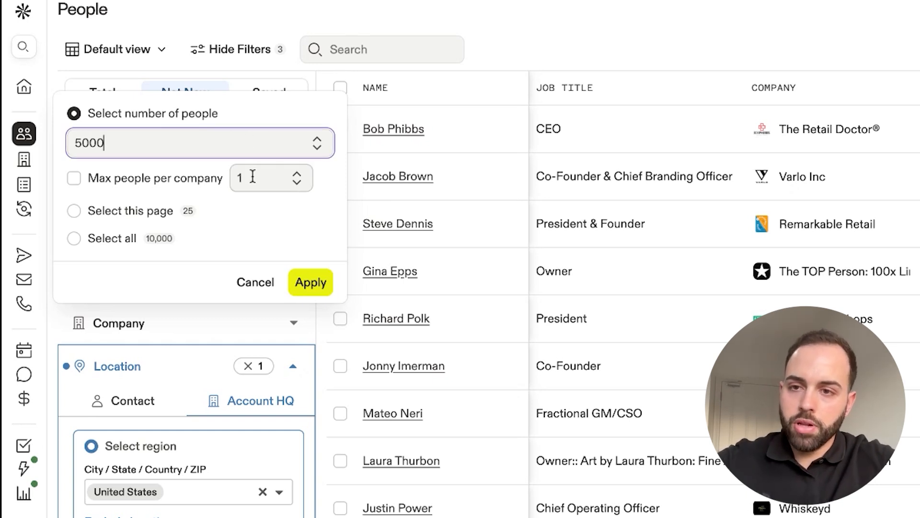
pyautogui.click(295, 185)
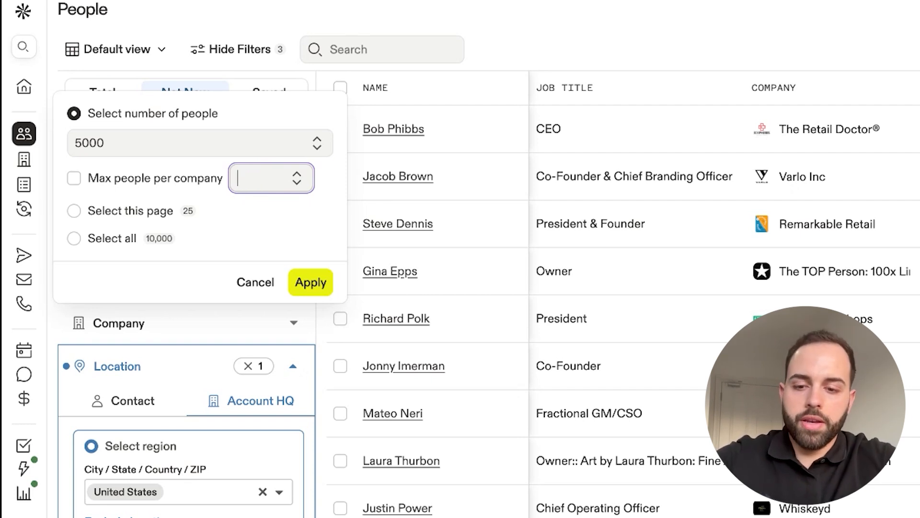
pyautogui.write('2')
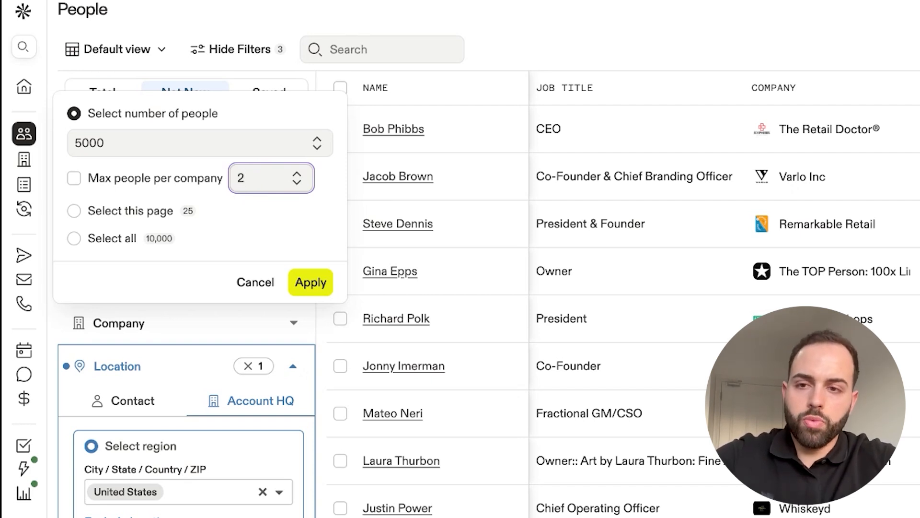
pyautogui.press('BackSpace')
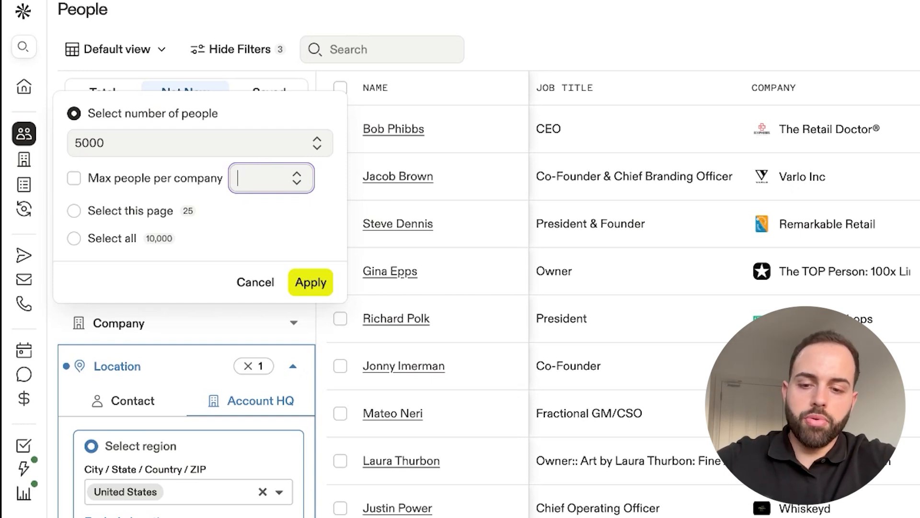
pyautogui.write('5')
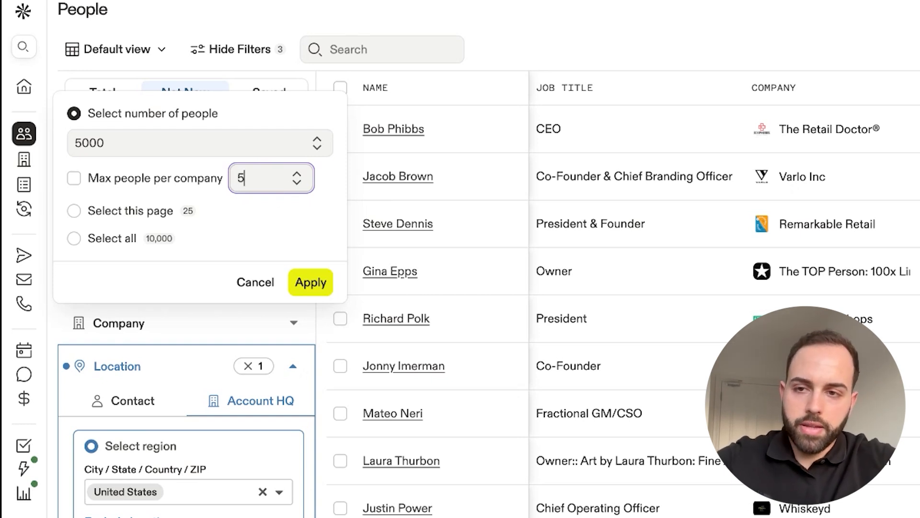
pyautogui.click(278, 219)
pyautogui.click(188, 115)
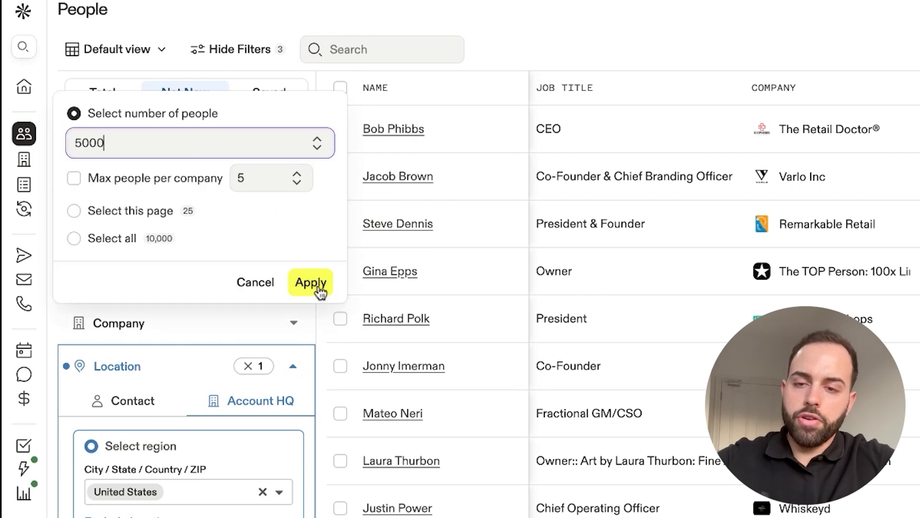
pyautogui.click(310, 282)
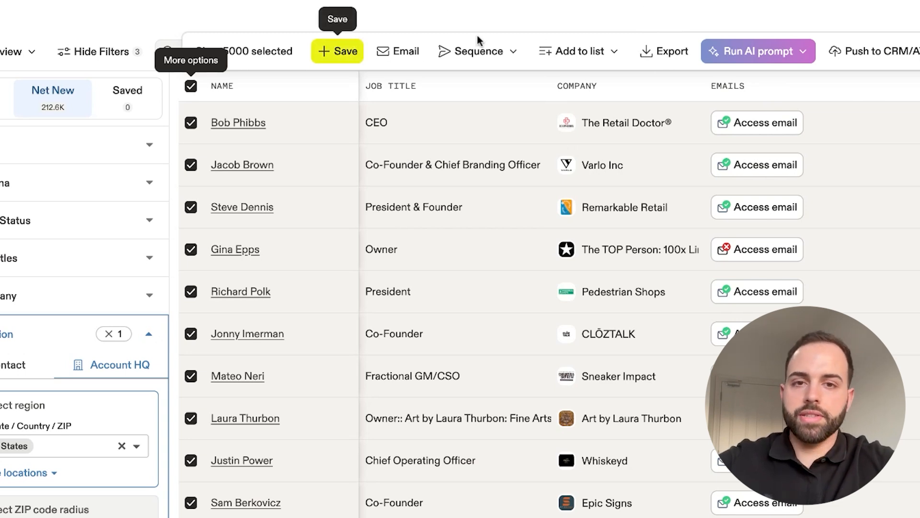
# - Start exporting the selected people with verified and catch-all emails included, and review the CSV export options
pyautogui.click(609, 51)
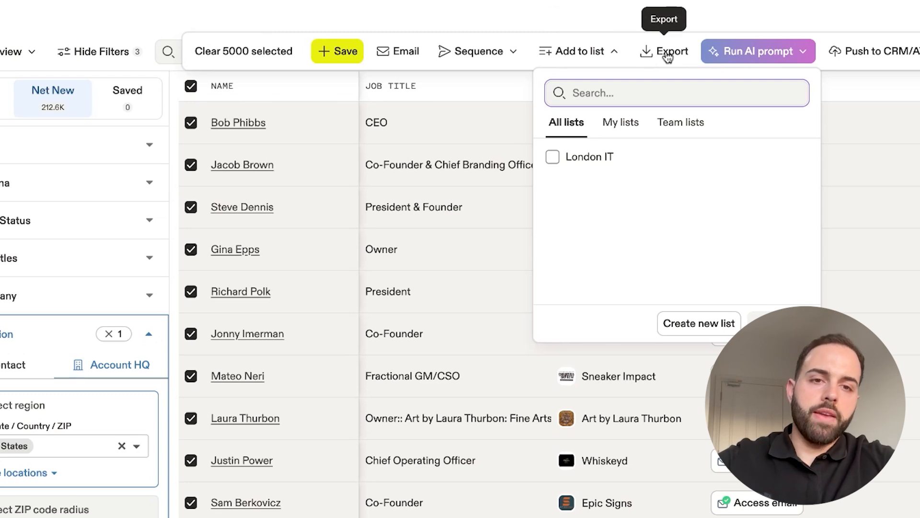
pyautogui.click(667, 53)
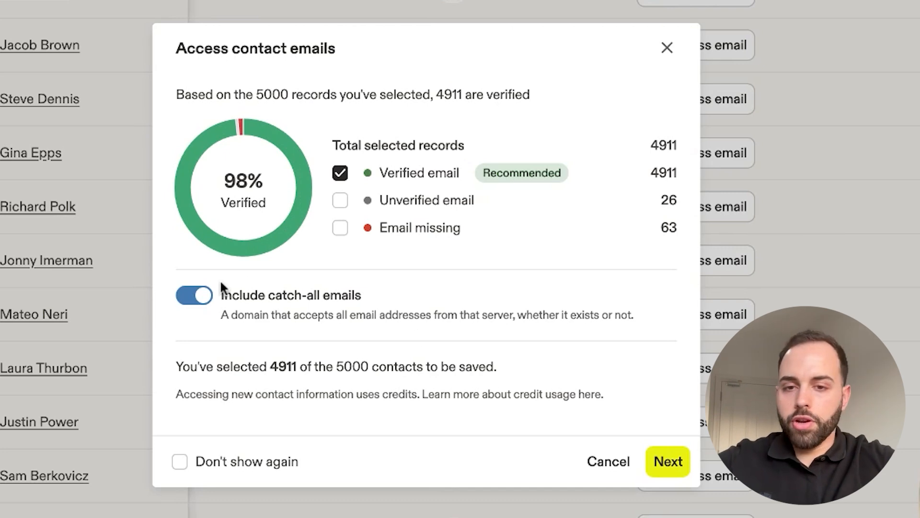
pyautogui.click(664, 460)
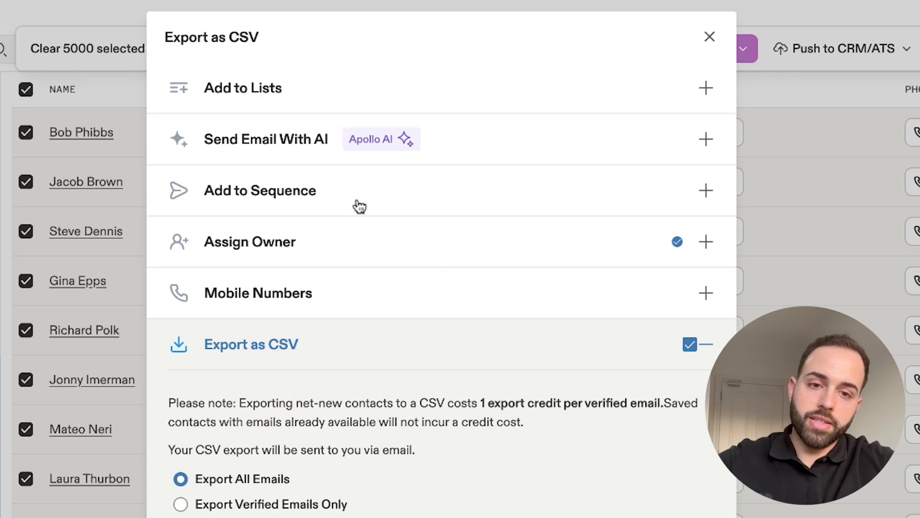
pyautogui.scroll(-1, 329, 289)
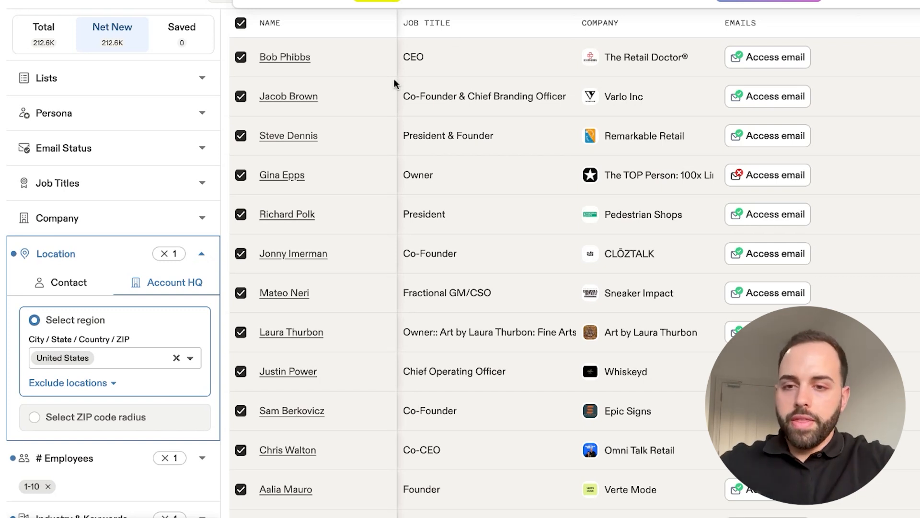
# - Collapse the location filter, and briefly expand and collapse the employee count filter
pyautogui.click(202, 254)
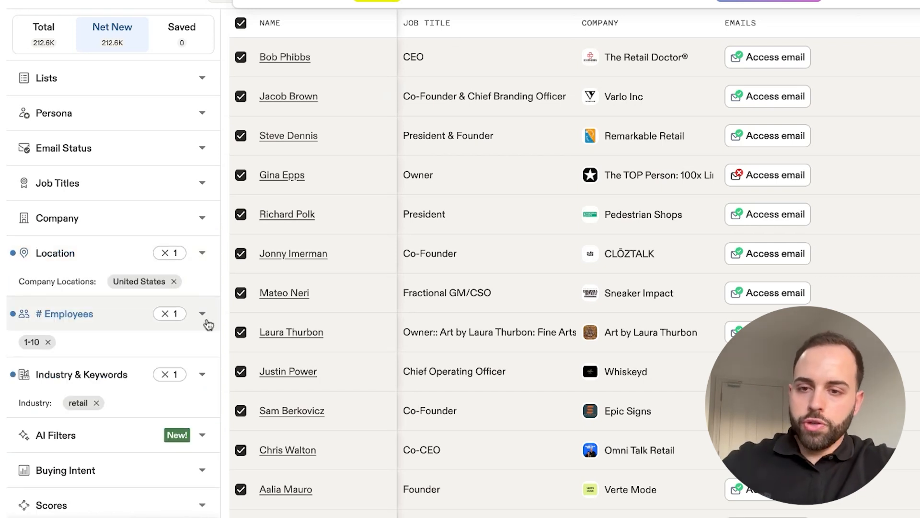
pyautogui.click(203, 315)
pyautogui.click(204, 317)
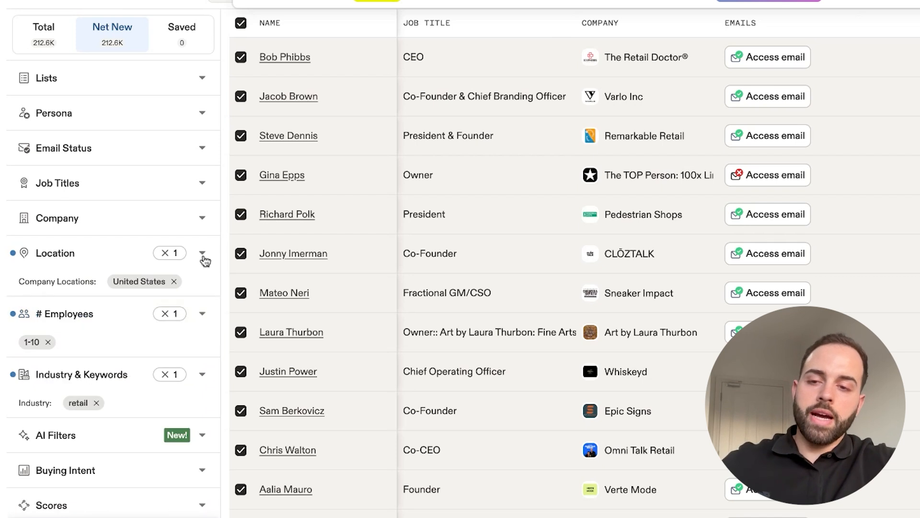